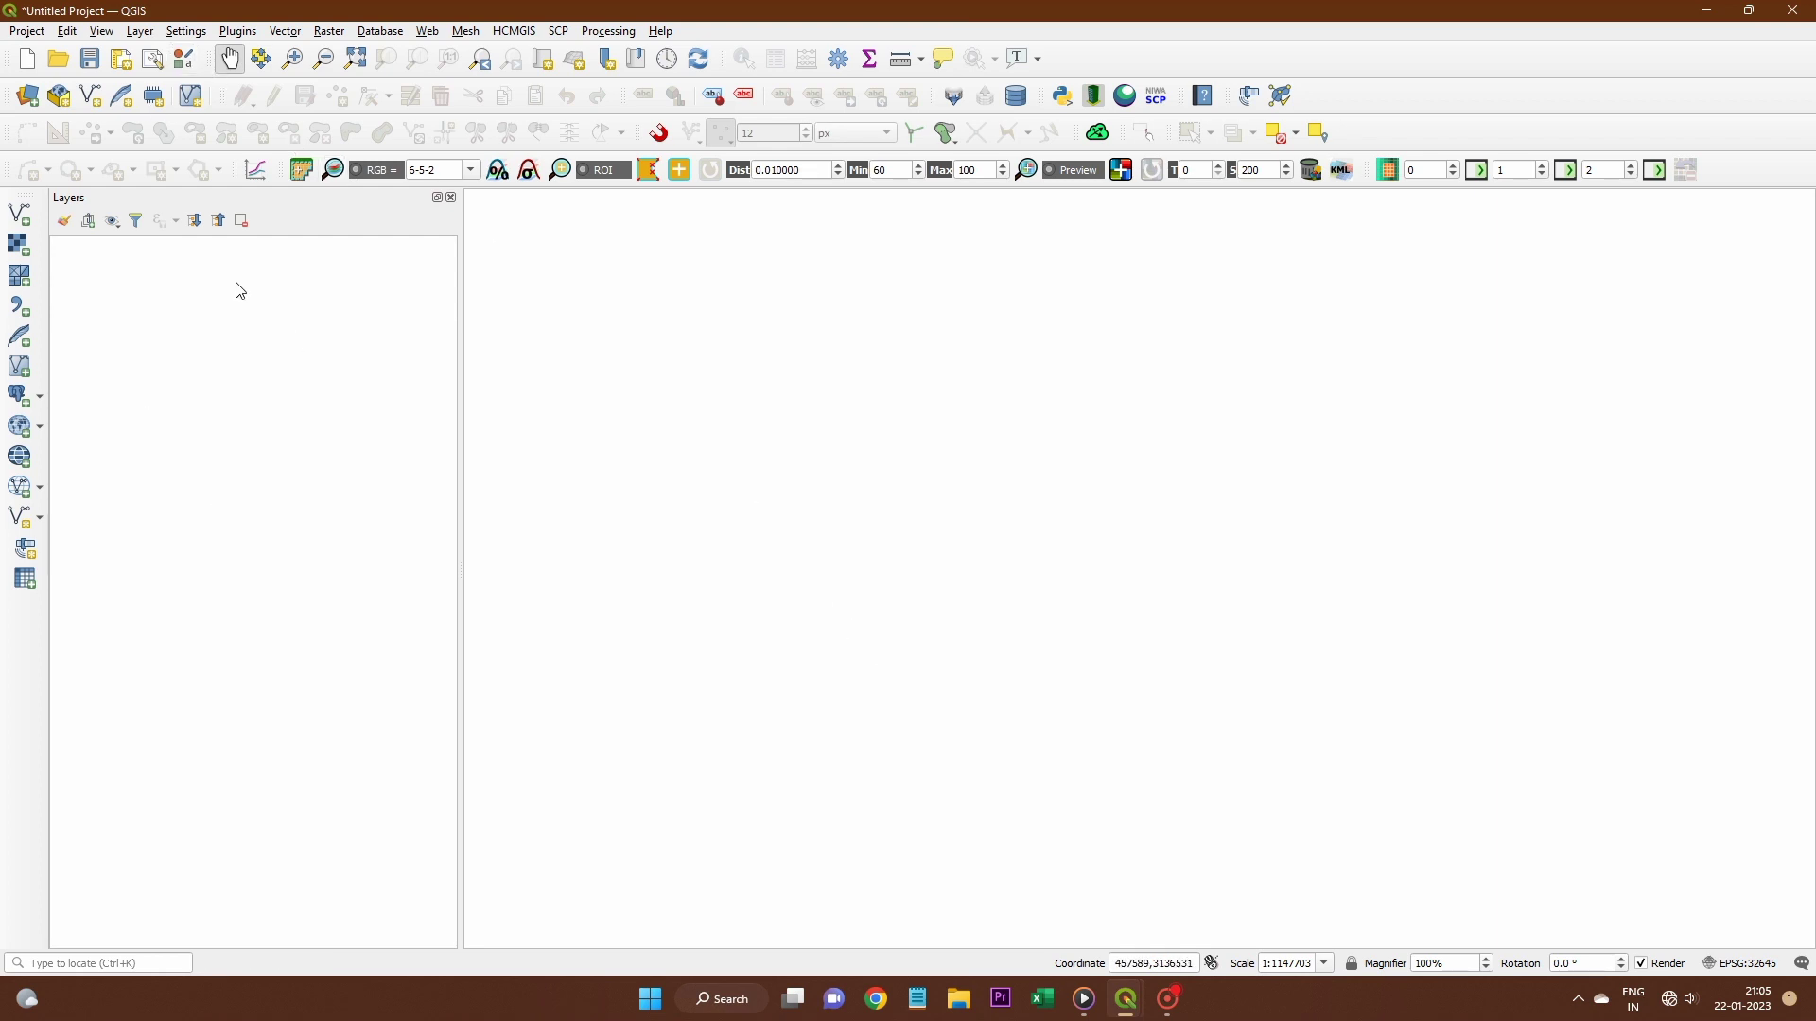
Start adding a raster layer, clear the old dataset path and browse to the inner LC08_L2SP_139041_20190801_20200827_02_T1 folder
left_click(140, 31)
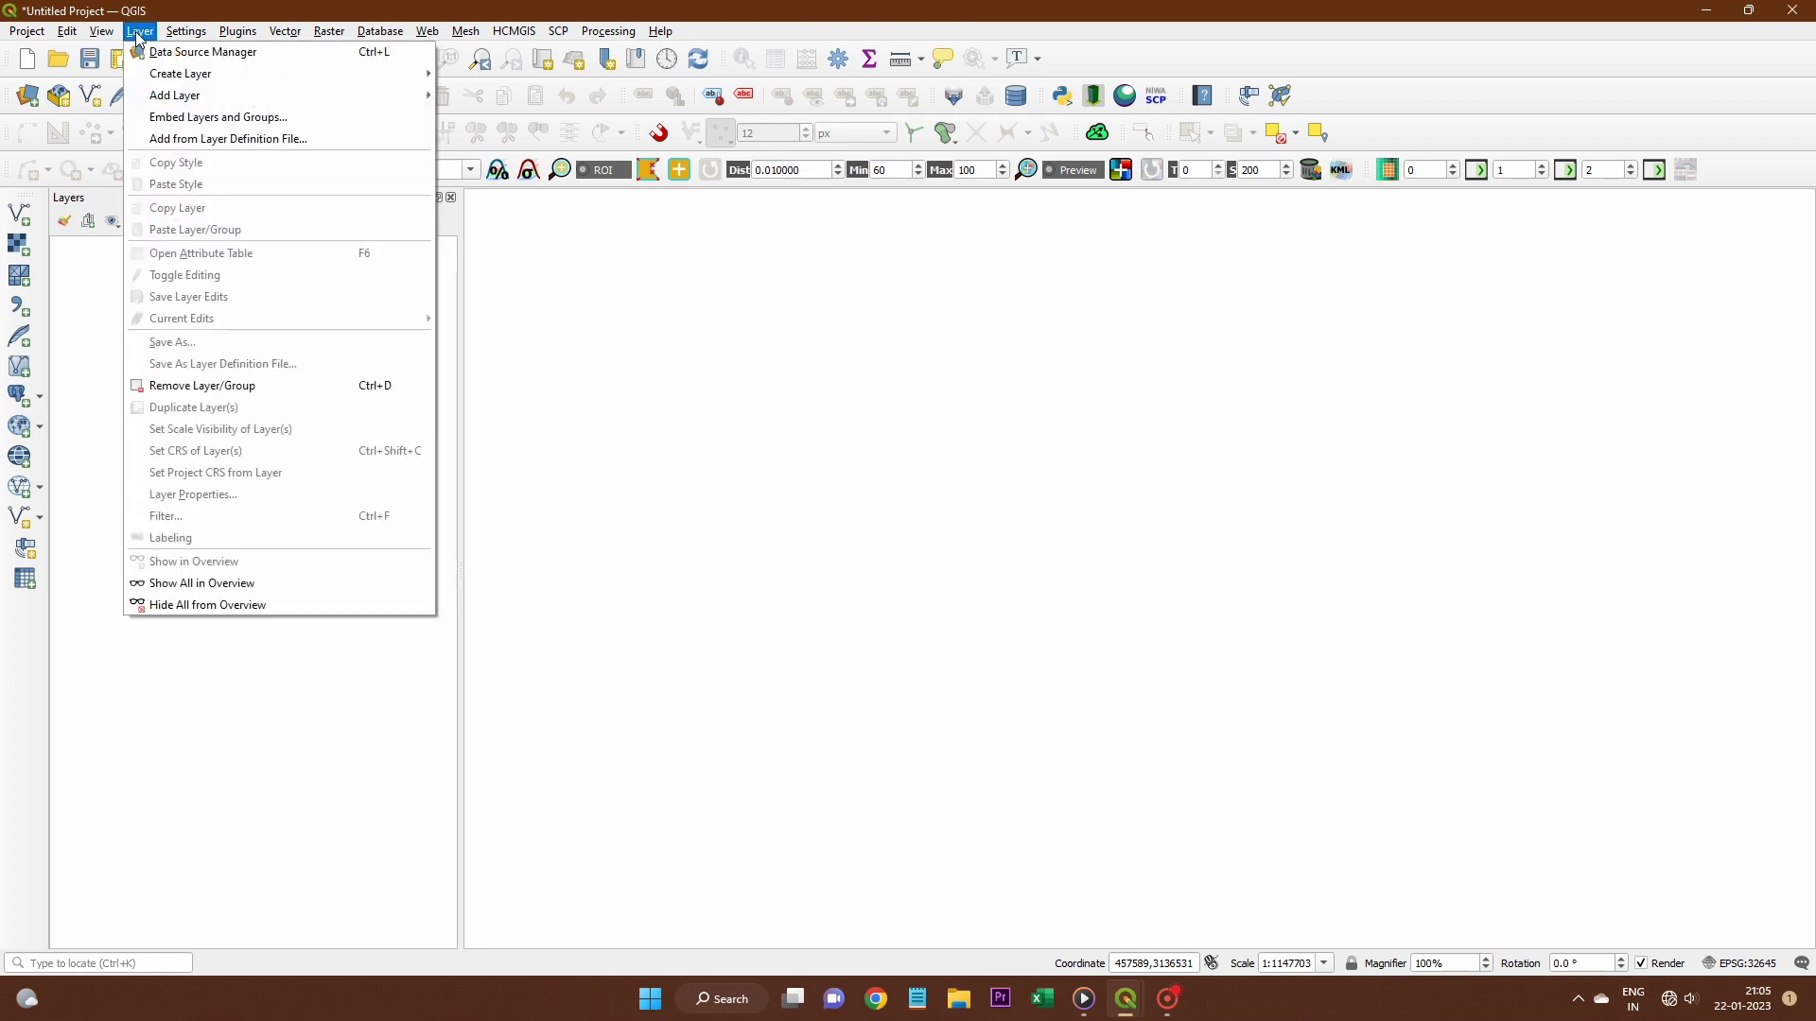
mouse_move(163, 98)
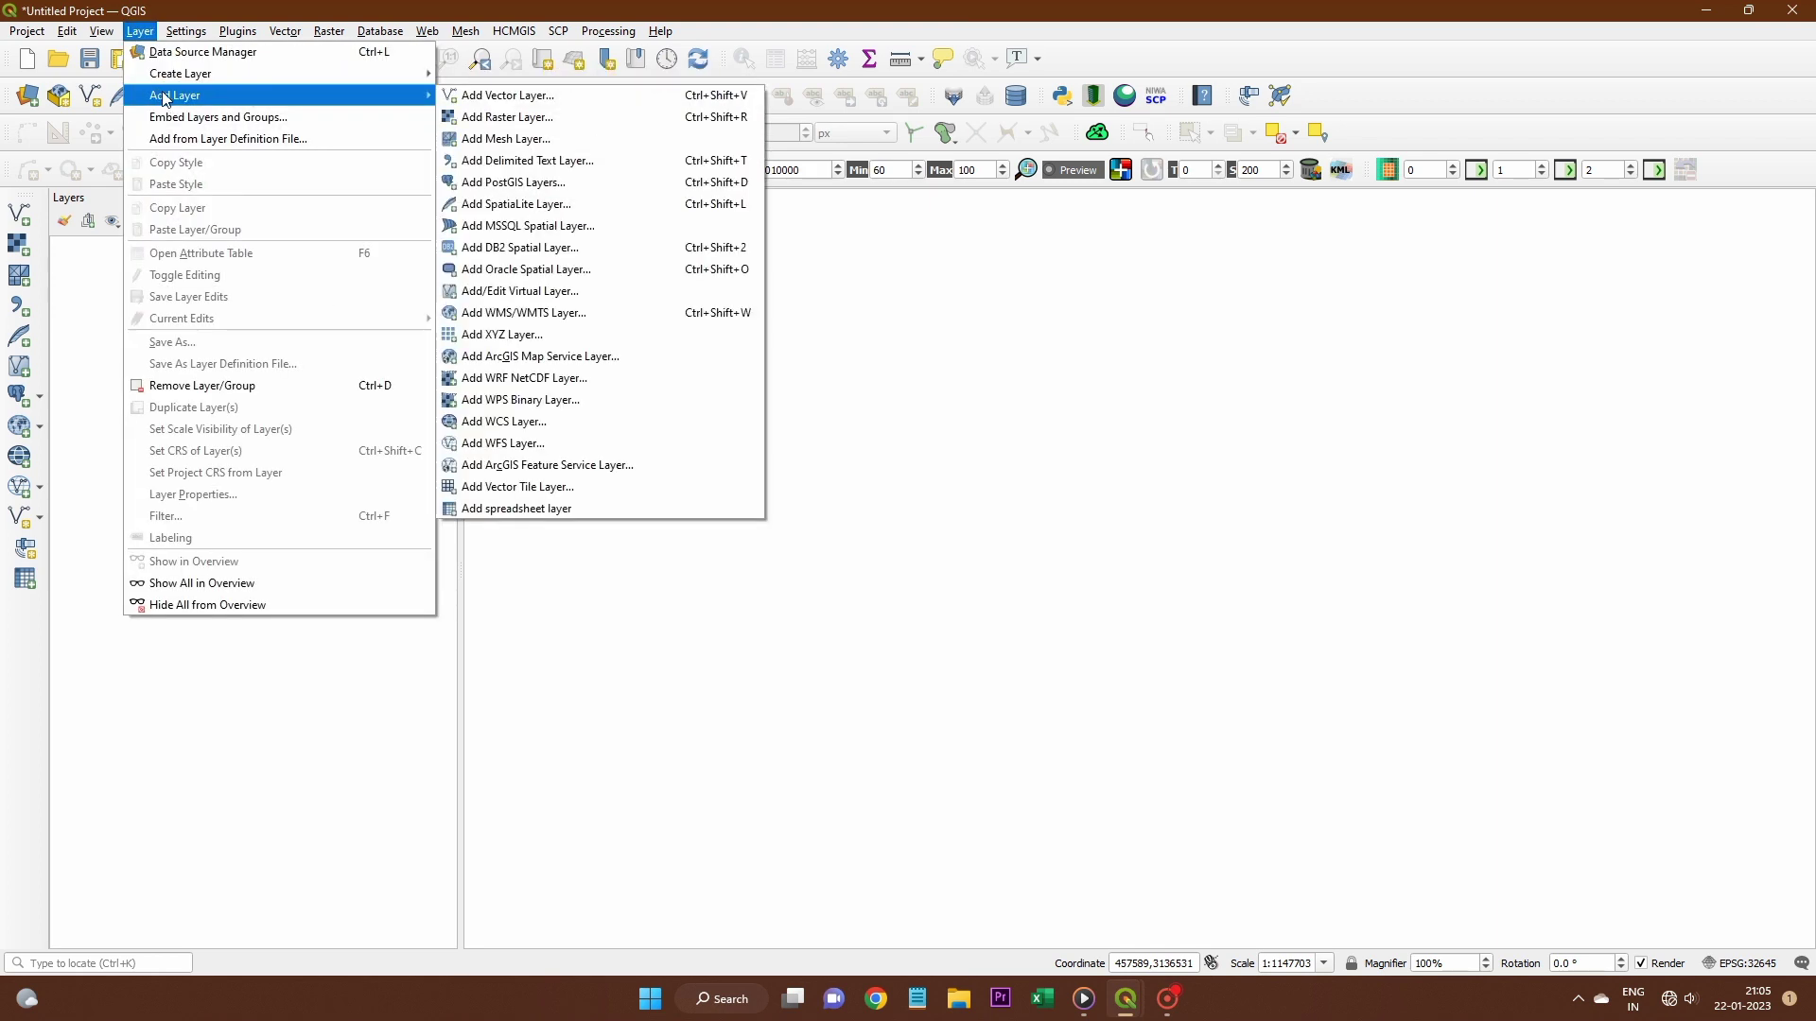
left_click(522, 118)
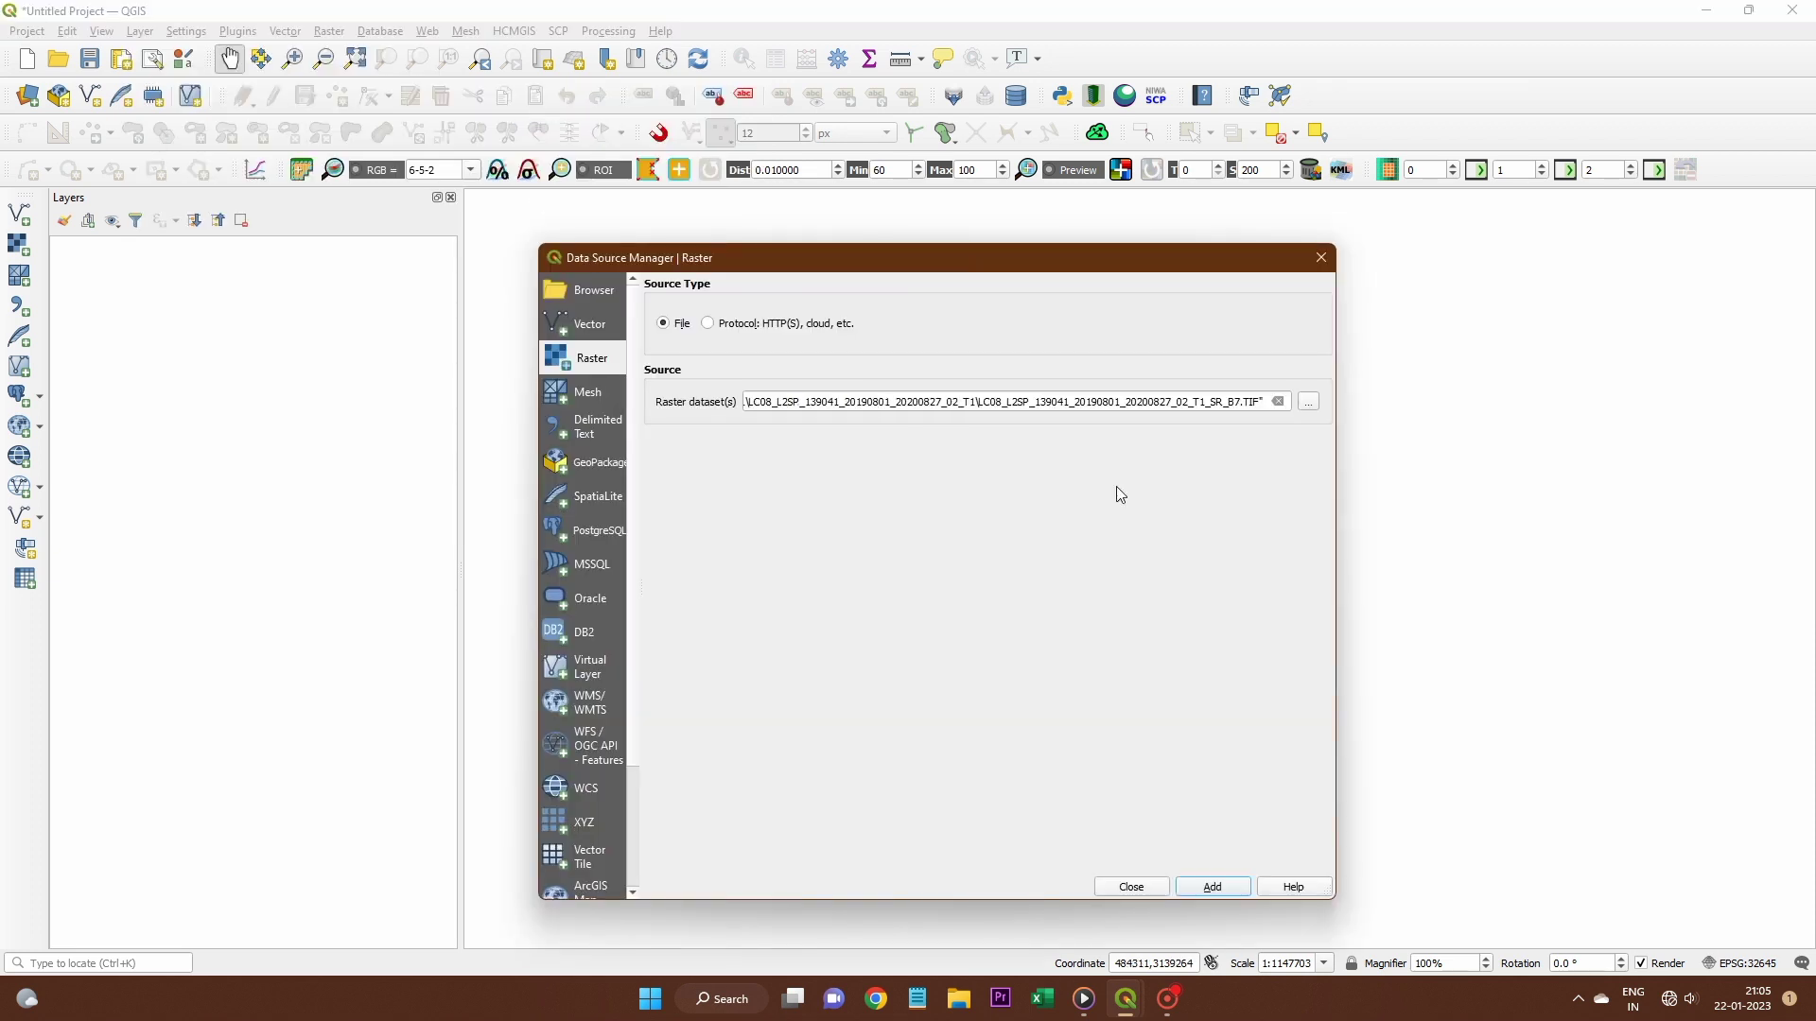
left_click(1277, 401)
left_click(1308, 402)
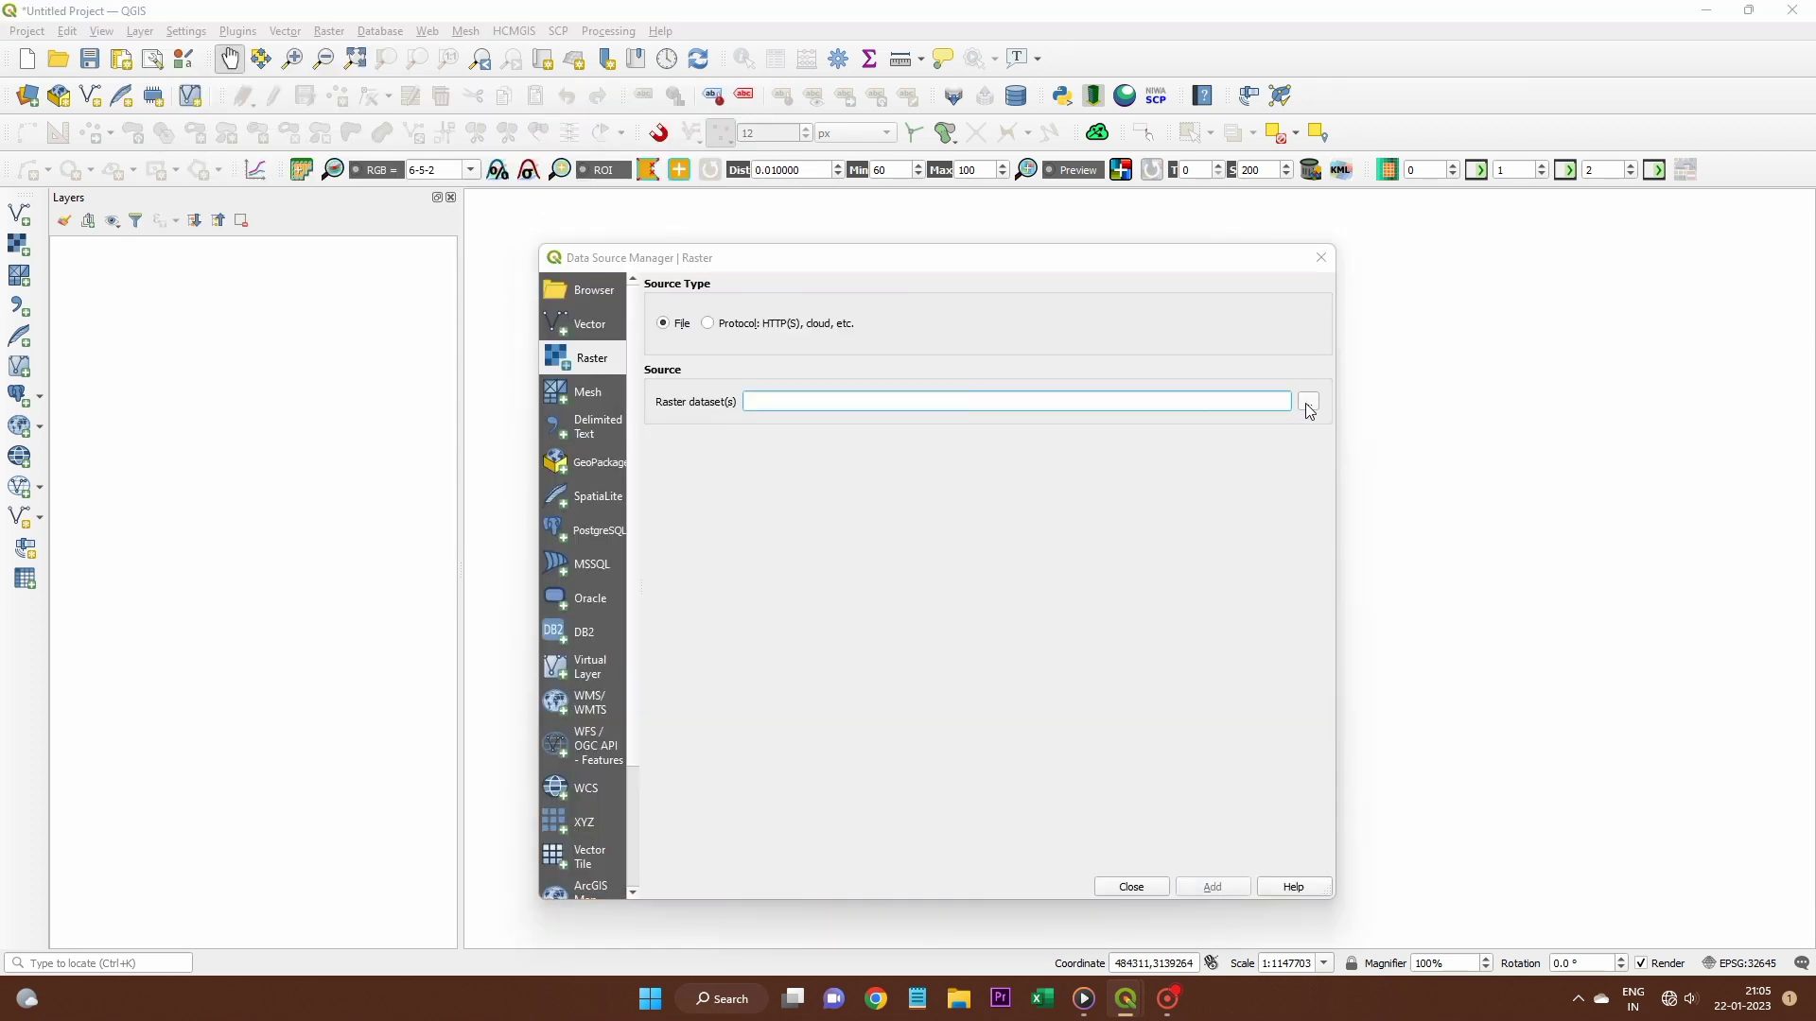
left_click(656, 328)
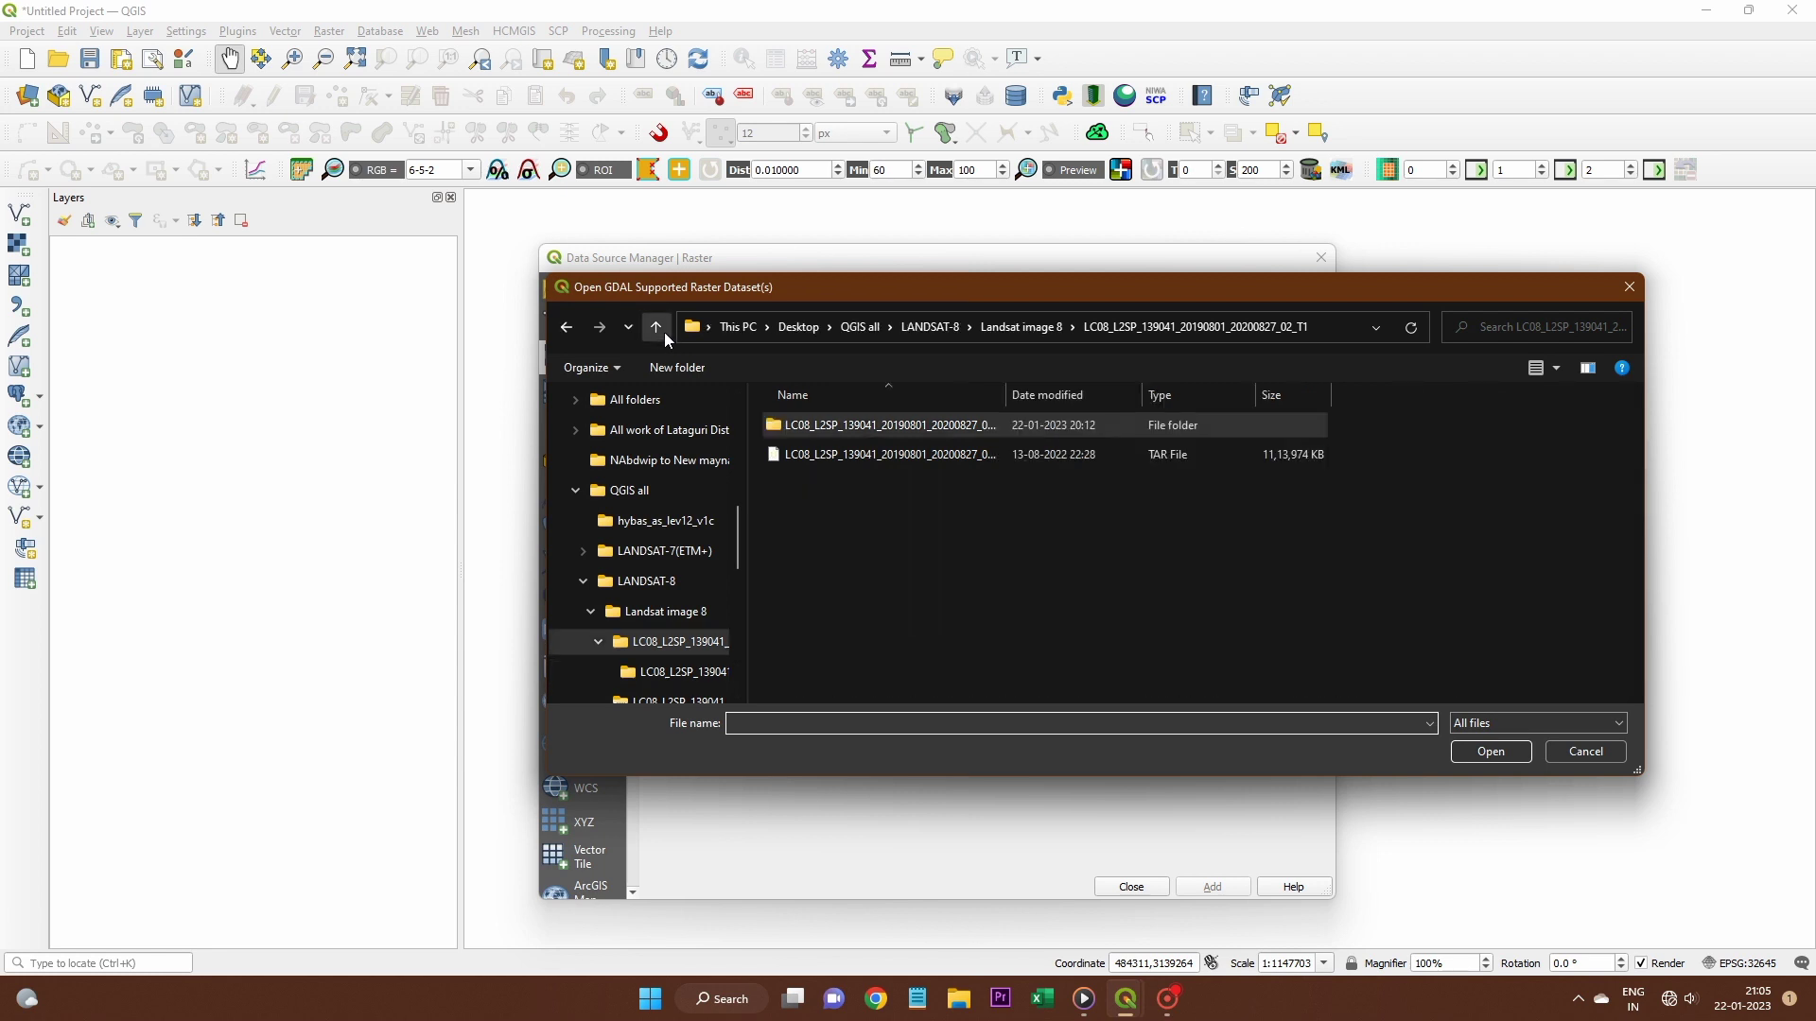
double_click(863, 422)
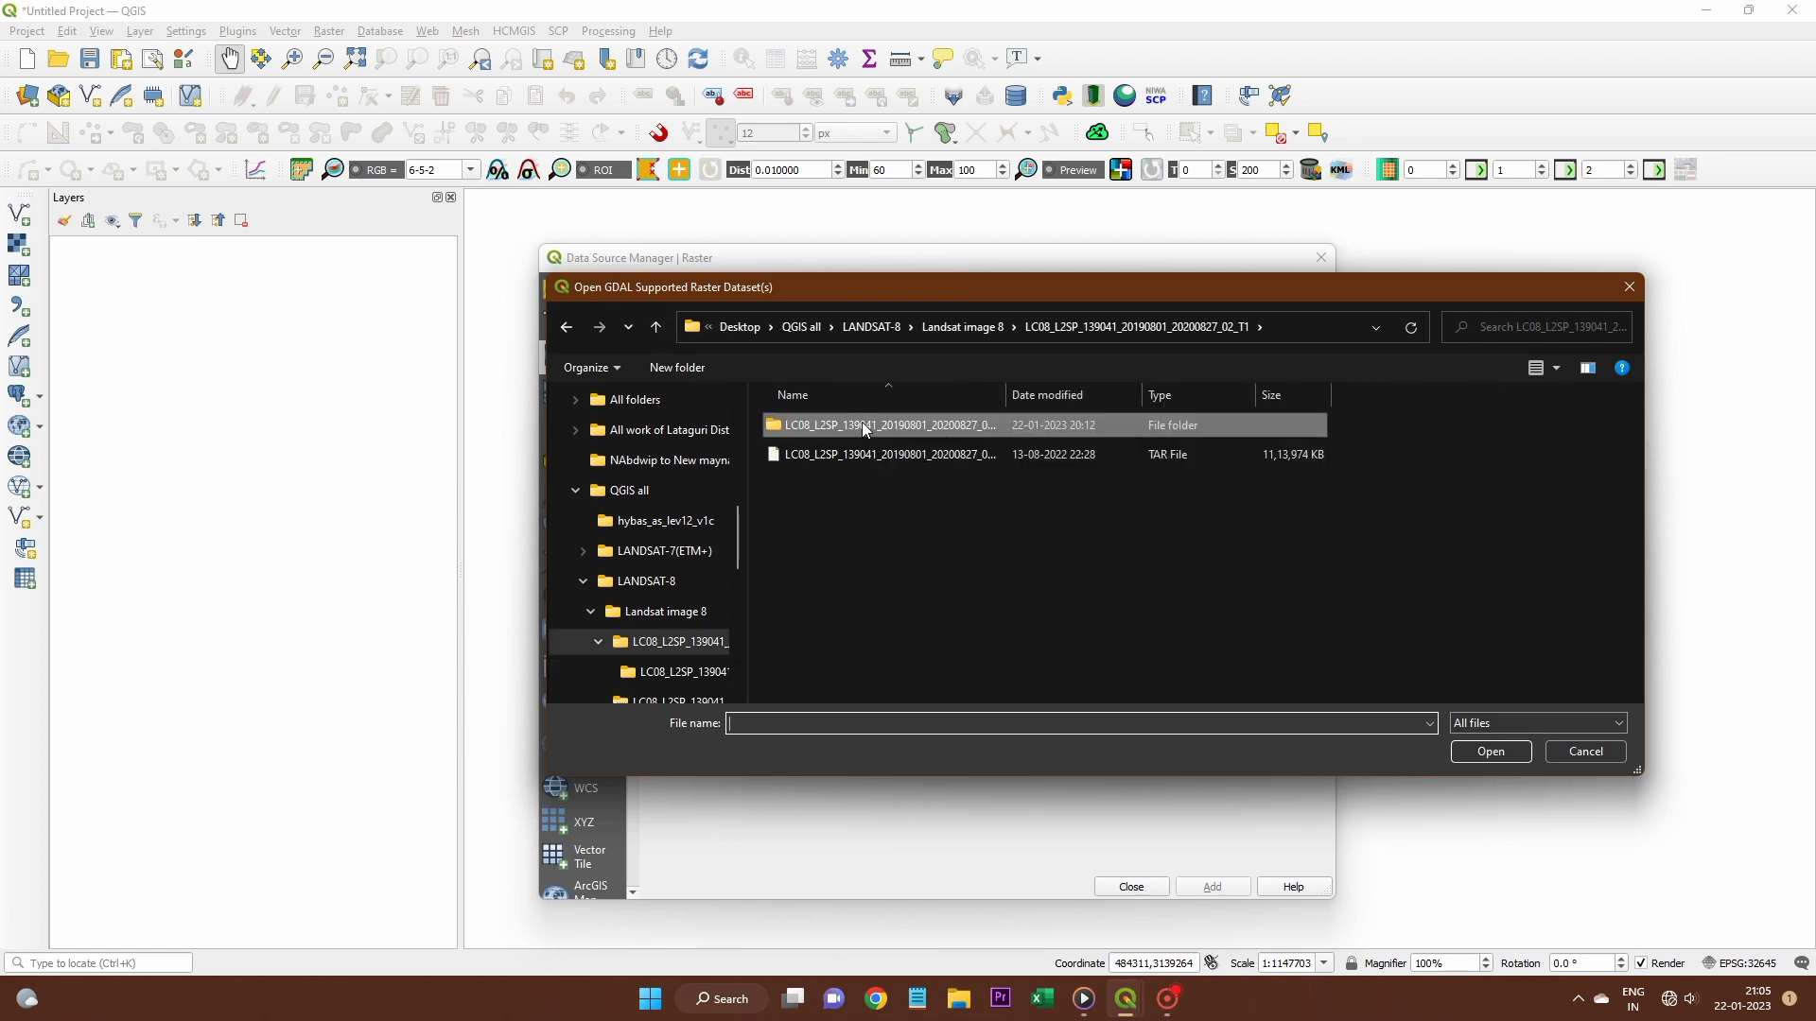
Load the seven surface reflectance TIF files, SR_B1 to SR_B7, as raster layers and close the data source manager
scroll(1087, 560, "down", 1)
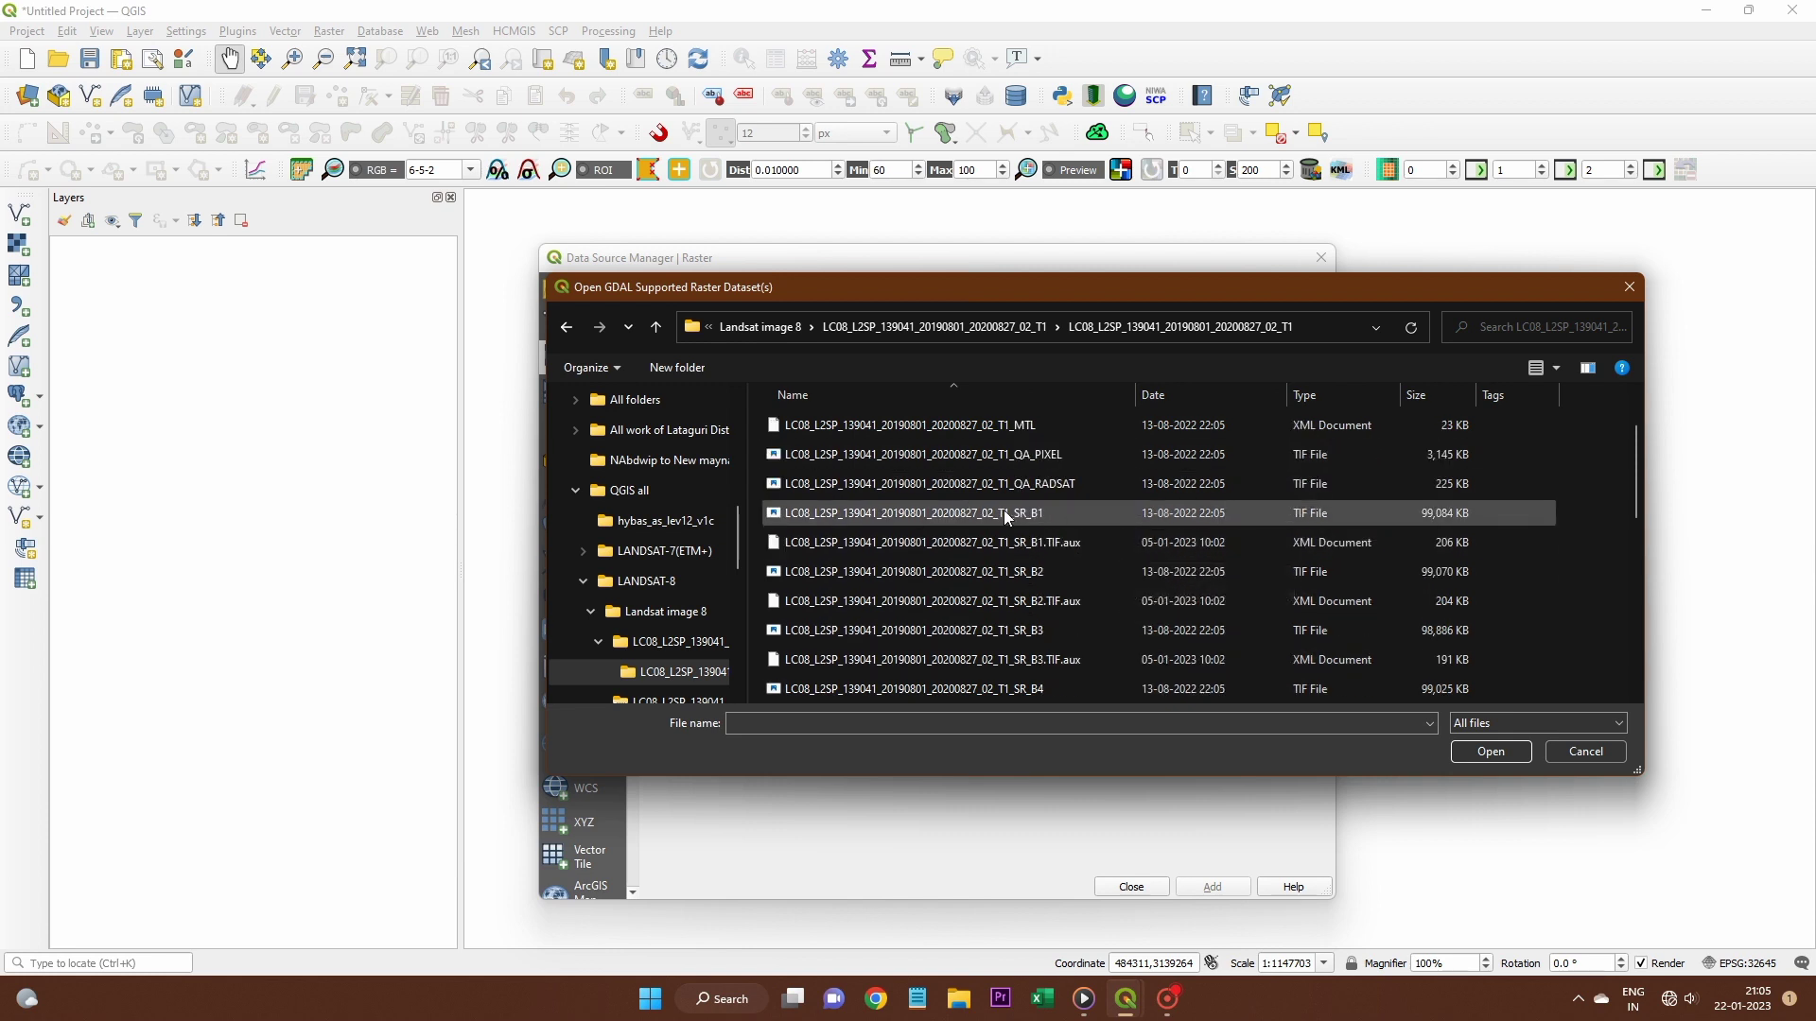
scroll(1002, 511, "down", 1)
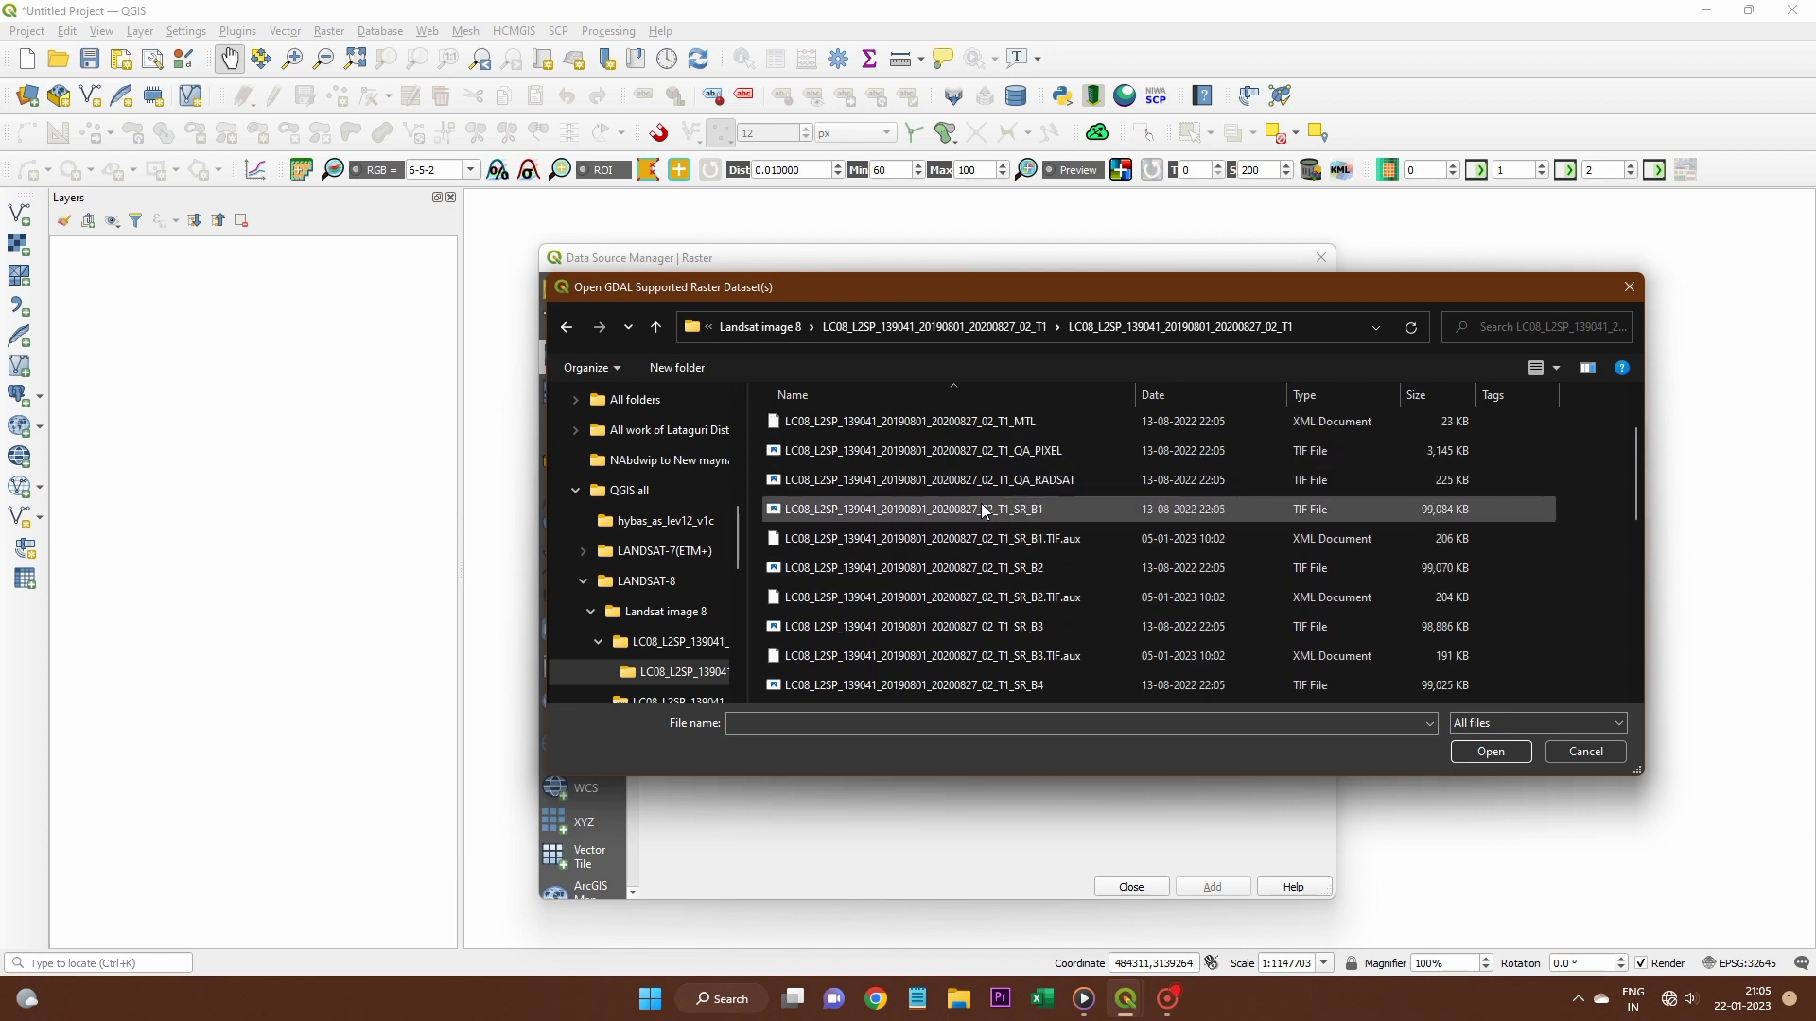
left_click(982, 509)
left_click(989, 567, "ctrl")
left_click(995, 626, "ctrl")
left_click(1004, 685, "ctrl")
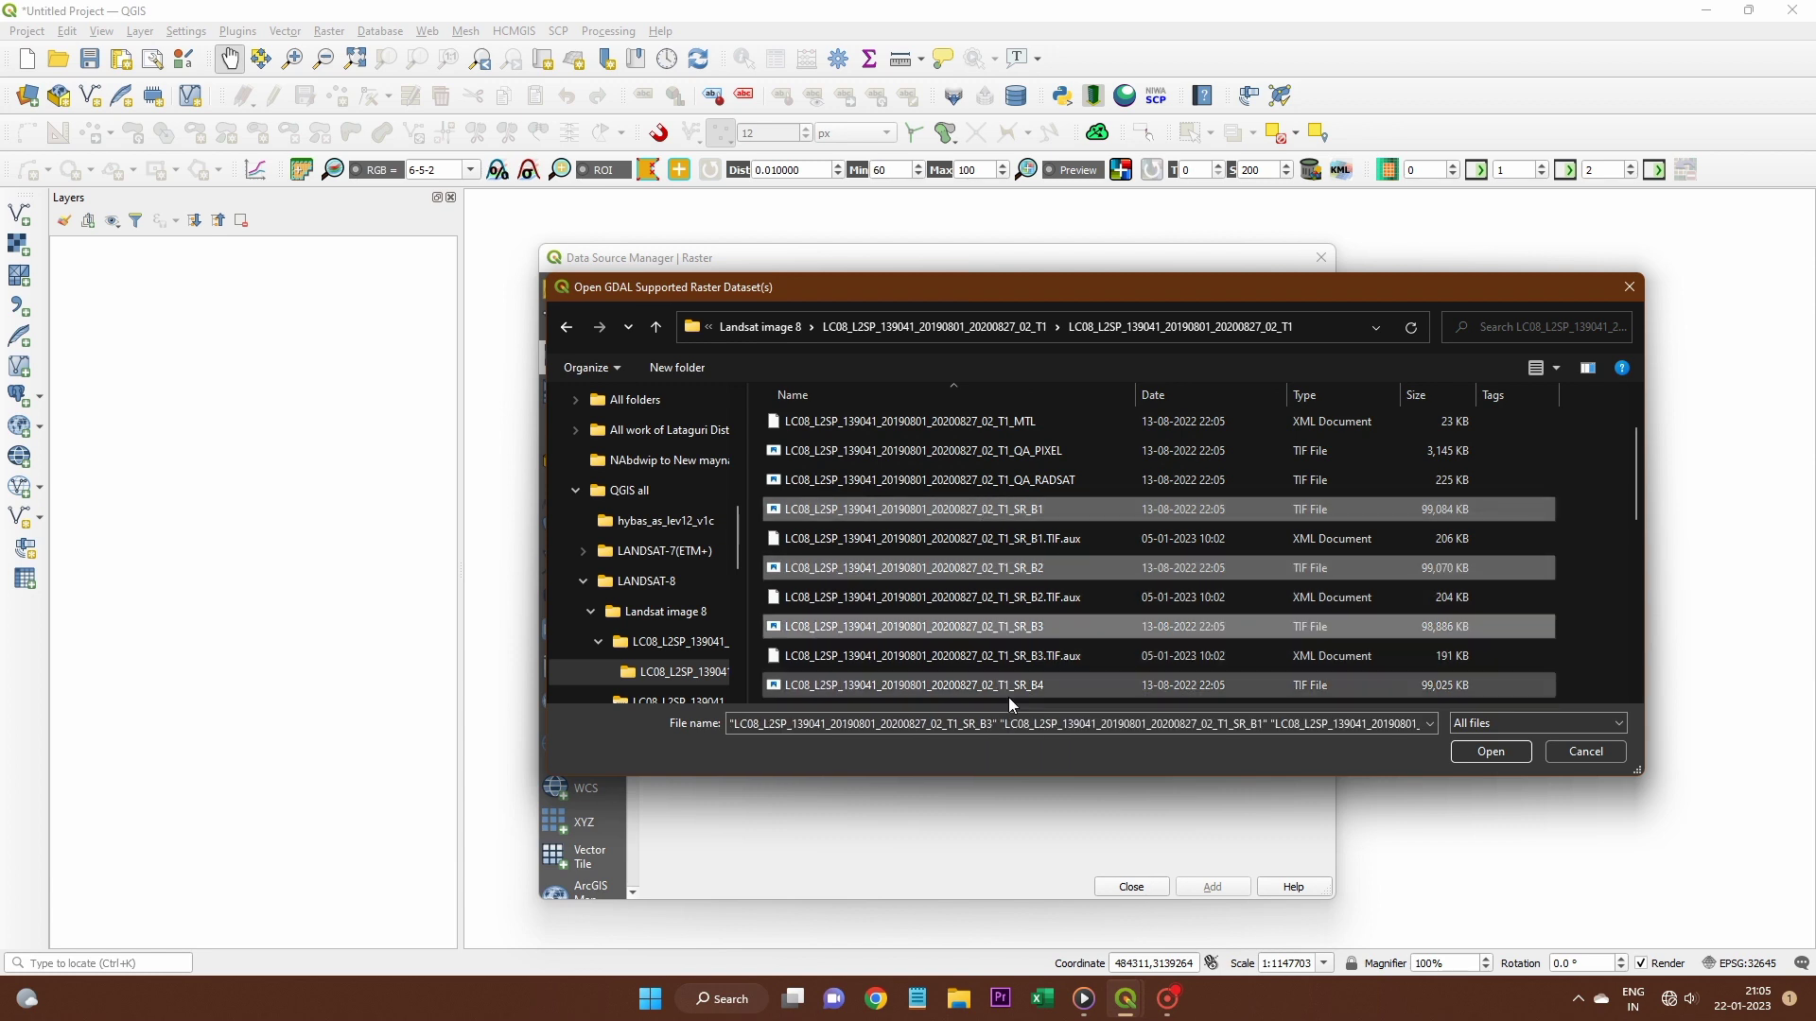
left_click(1008, 687, "ctrl")
left_click_drag(1636, 486, 1631, 548)
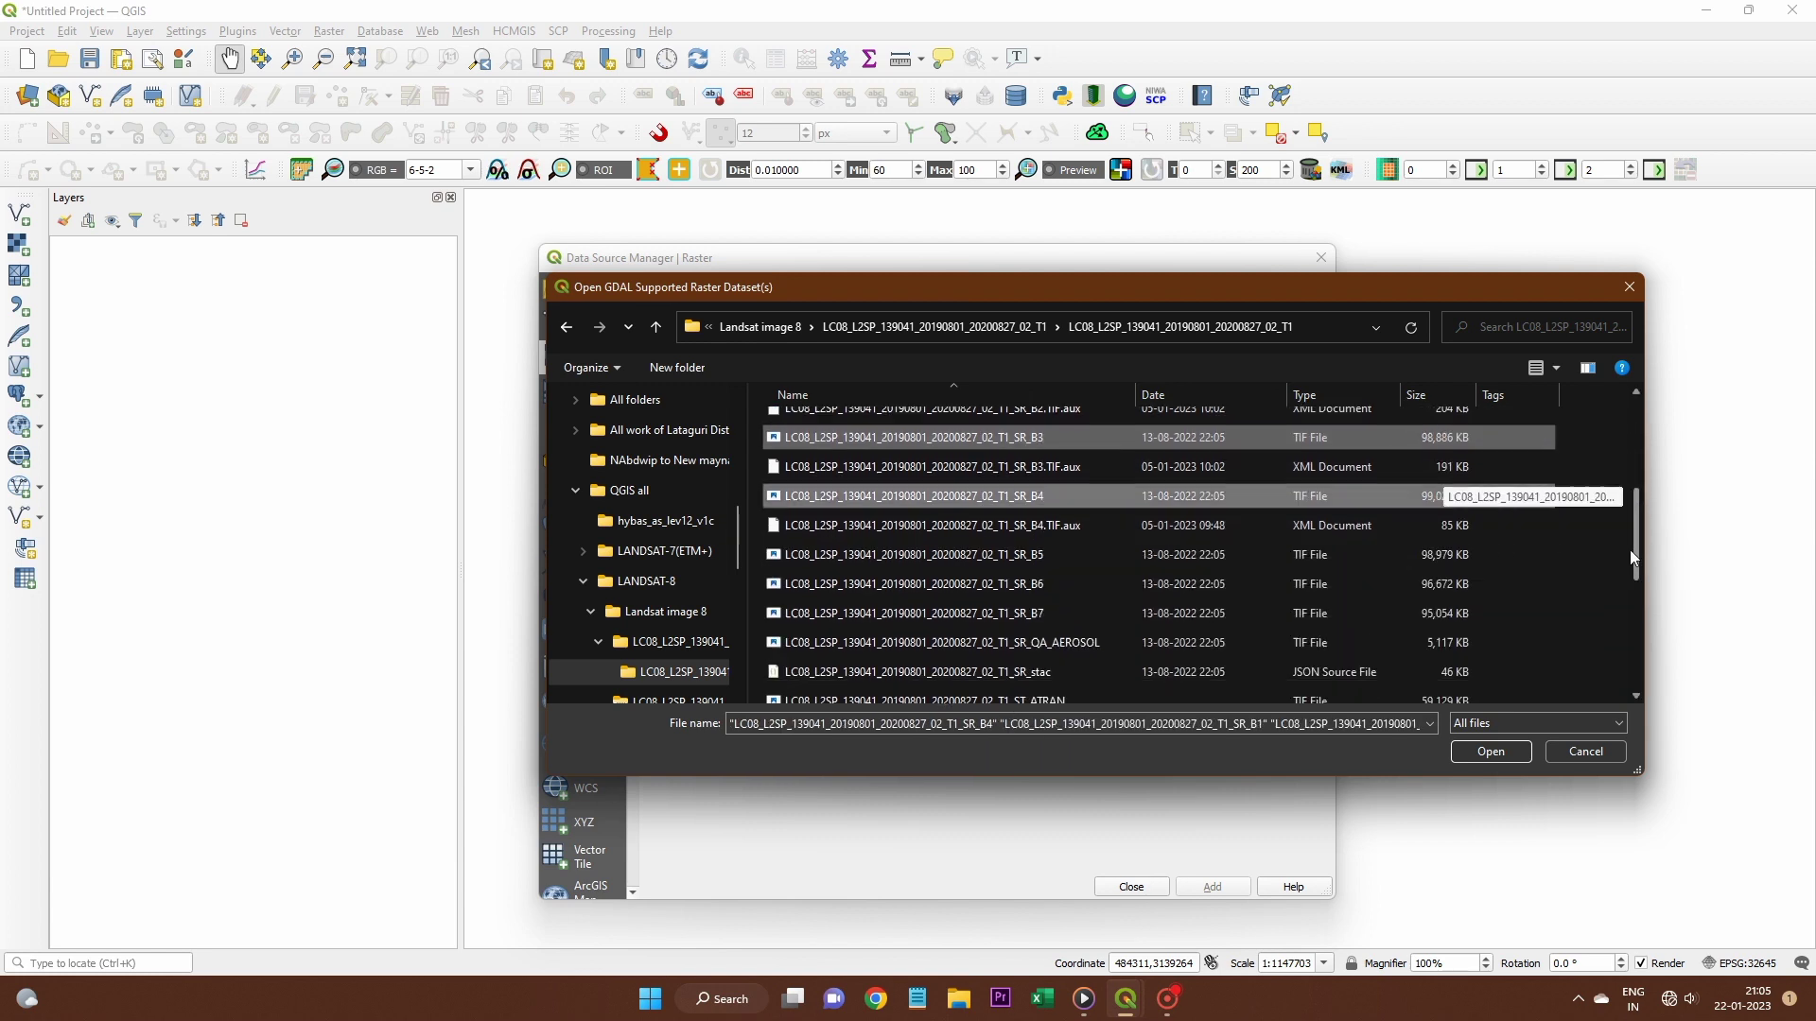
left_click(1055, 517, "ctrl")
left_click(1035, 547, "ctrl")
left_click(1044, 573, "ctrl")
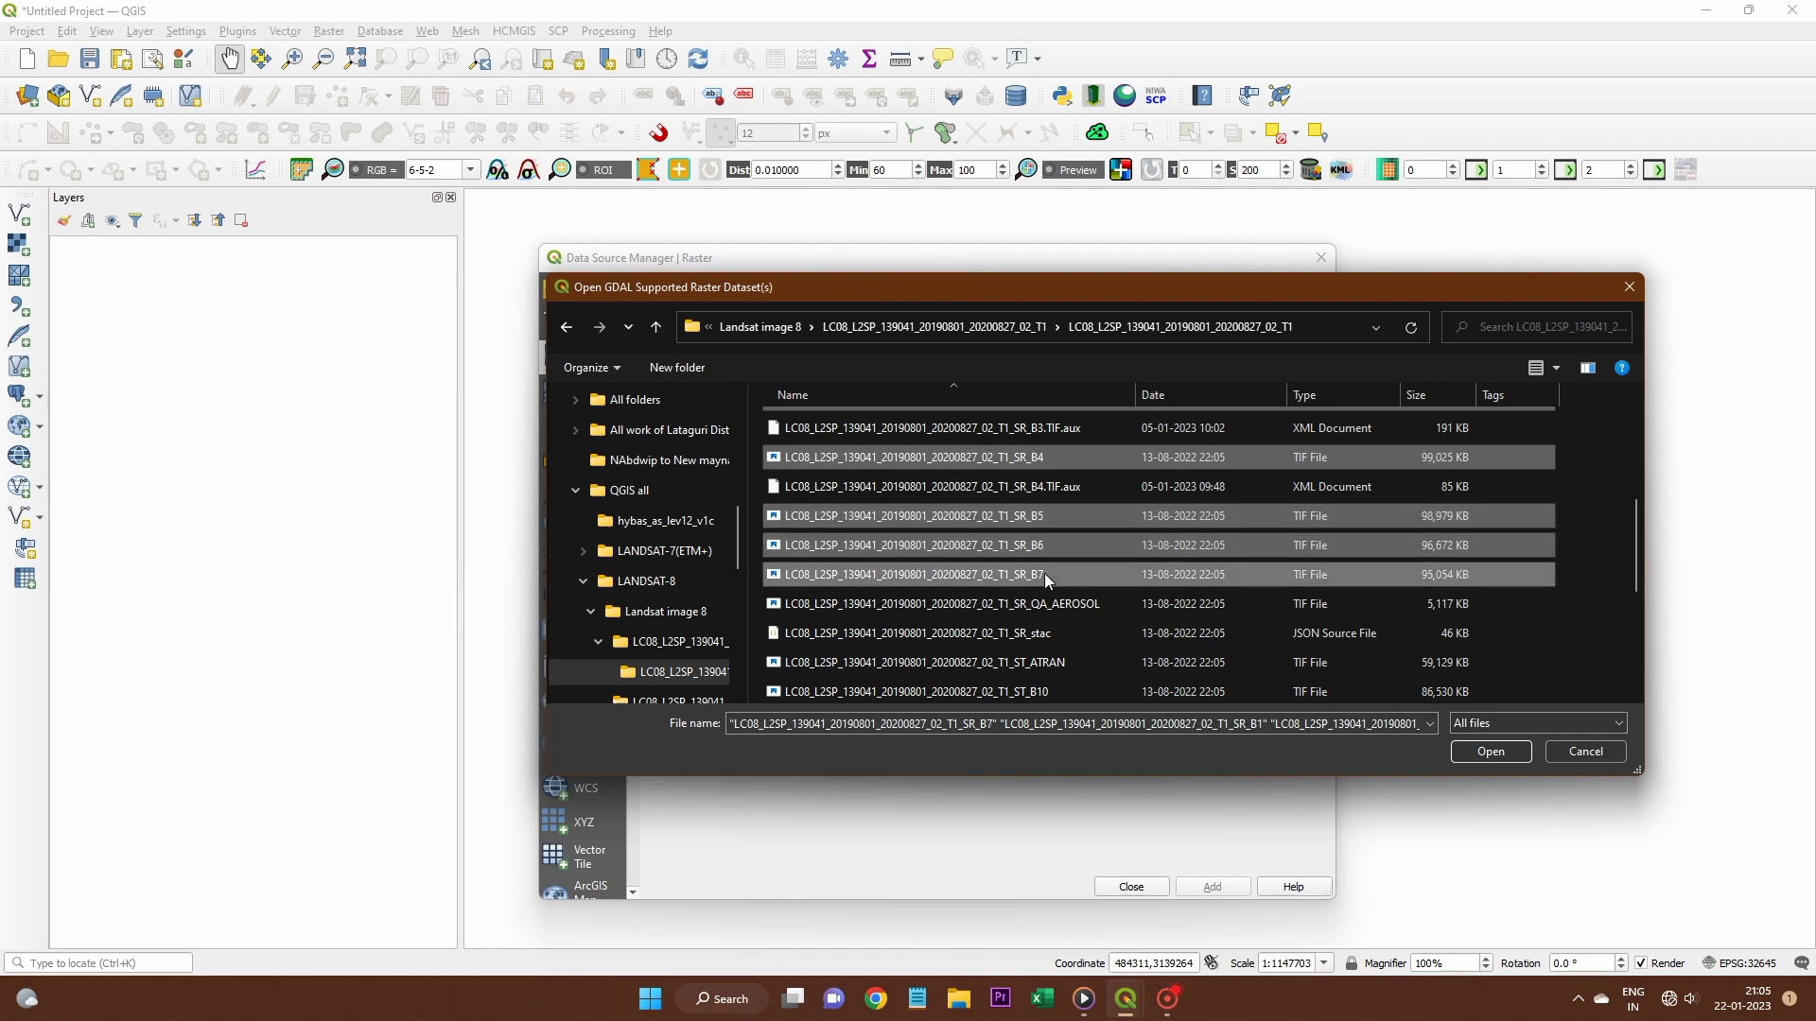
left_click(1511, 750)
left_click(1214, 889)
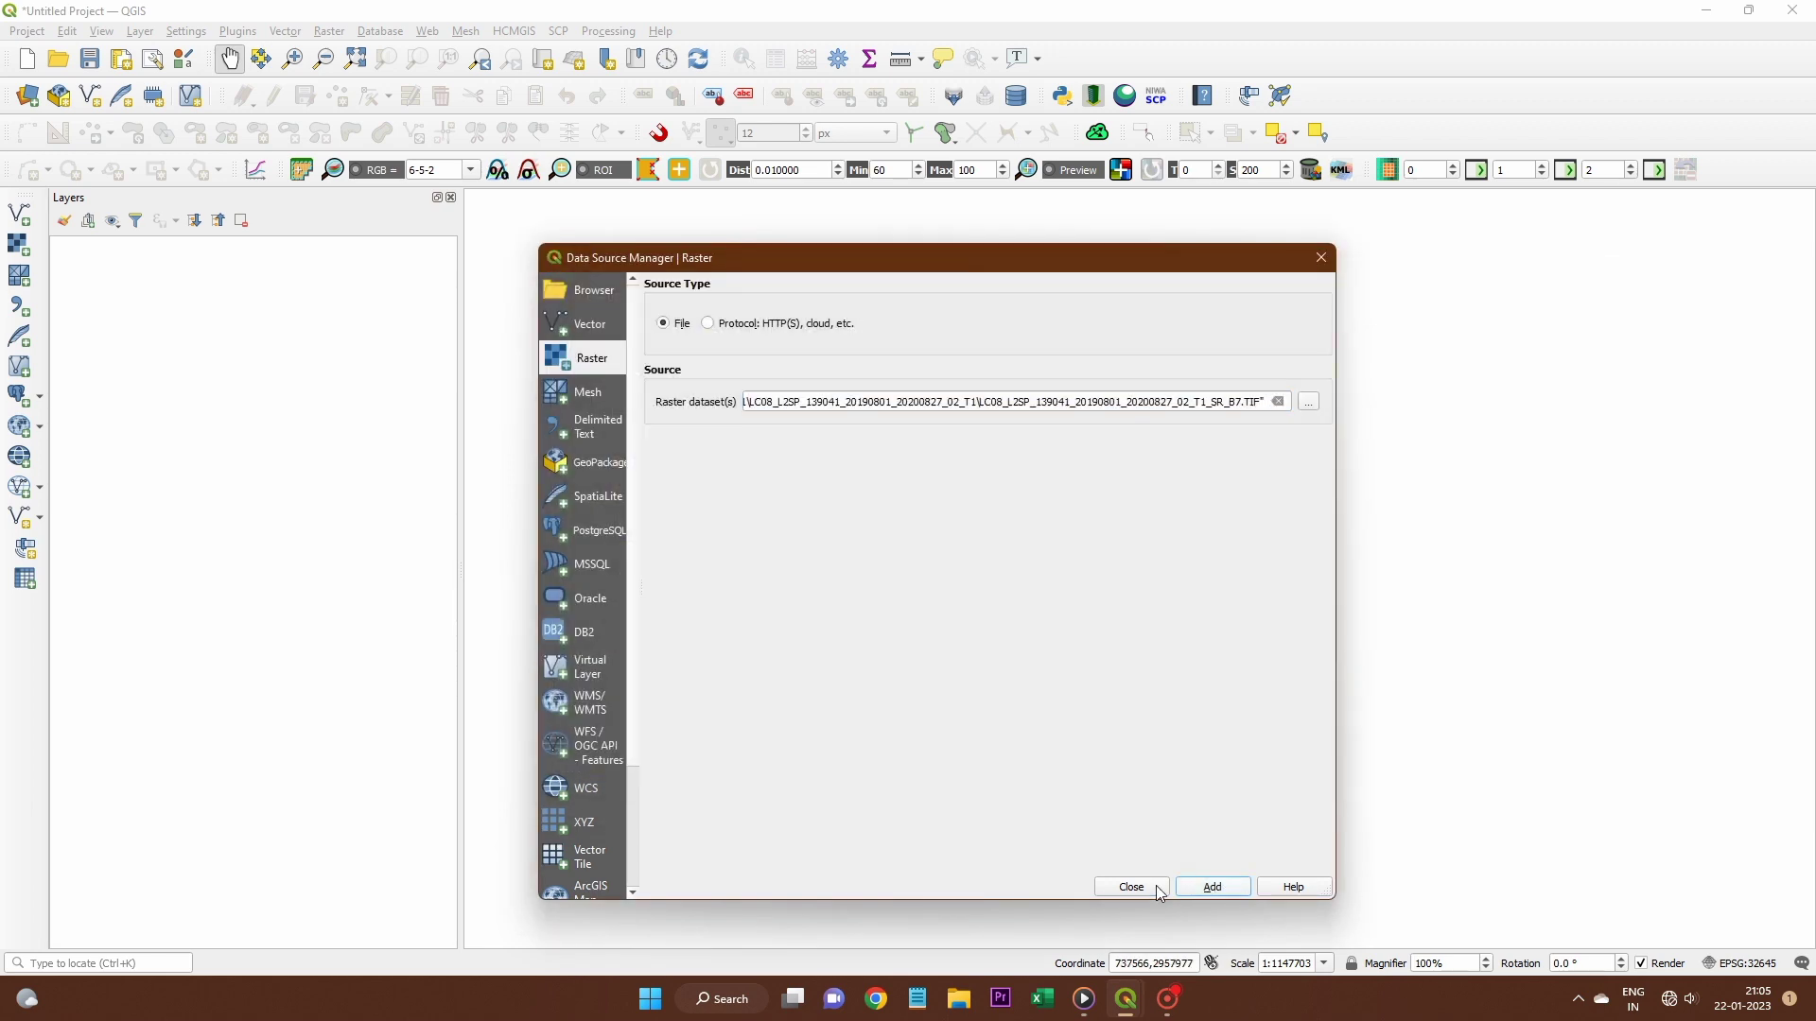
left_click(1136, 891)
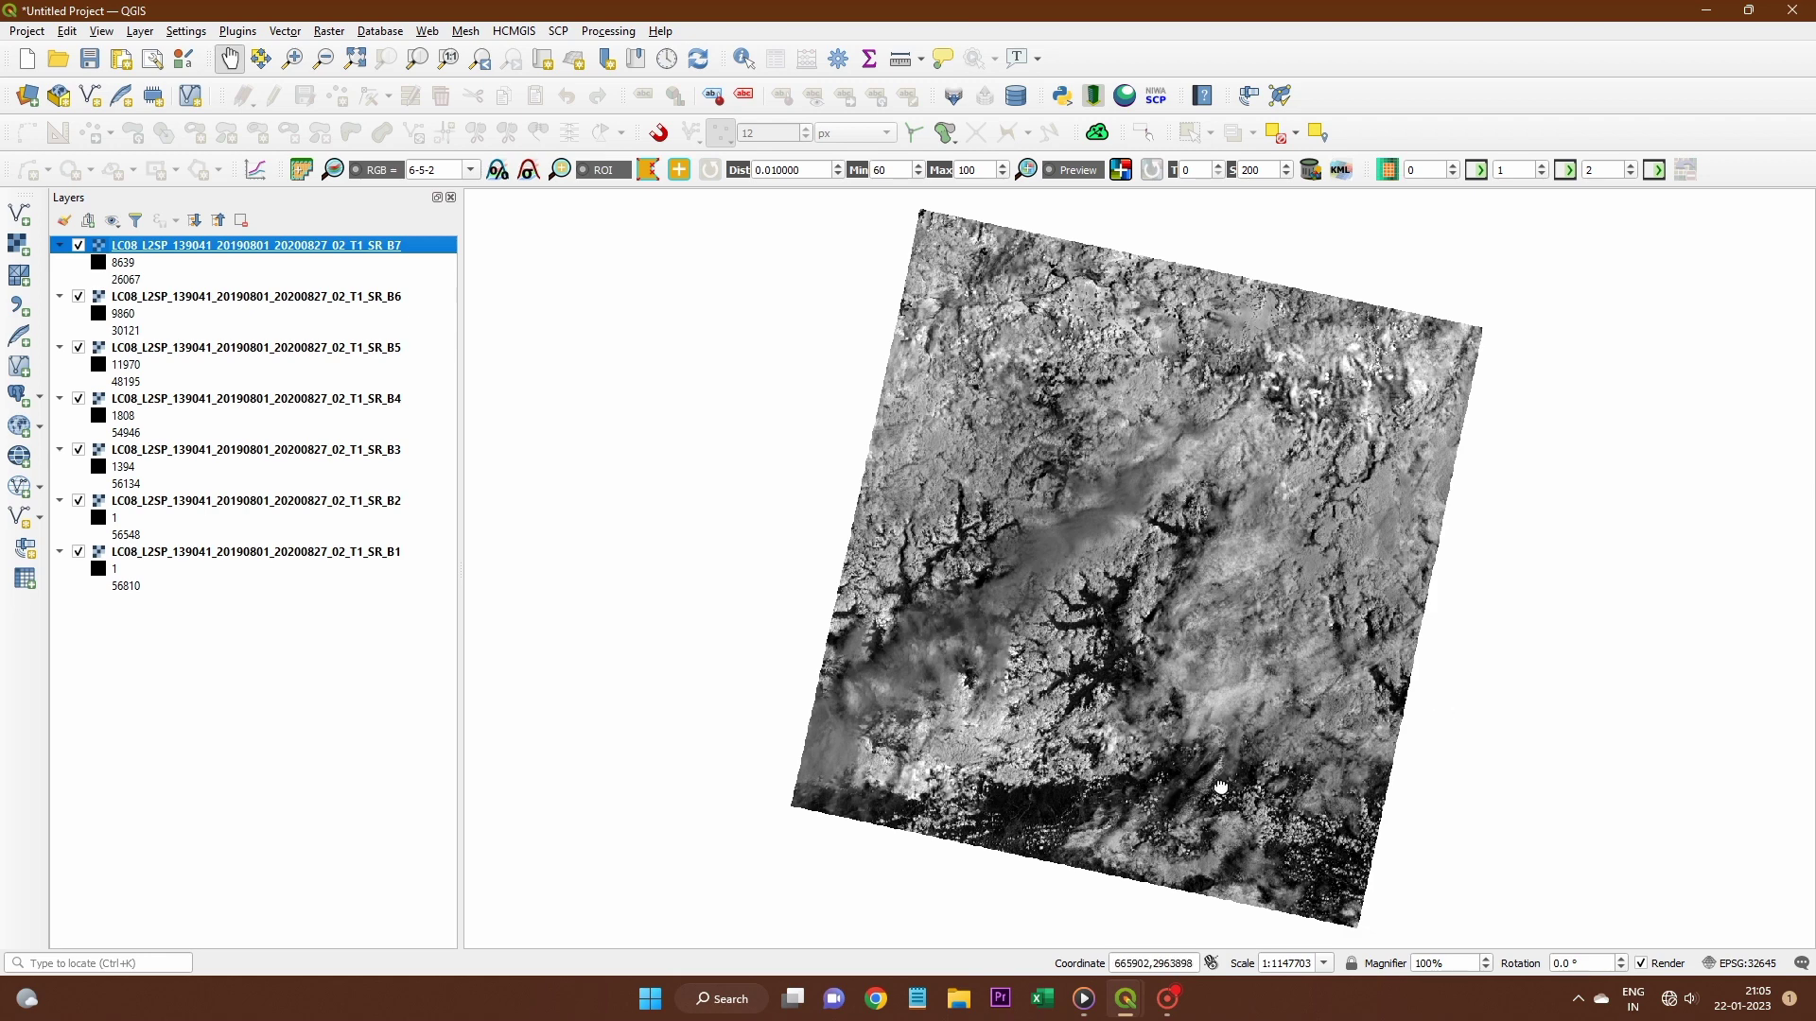
left_click_drag(1220, 789, 1067, 793)
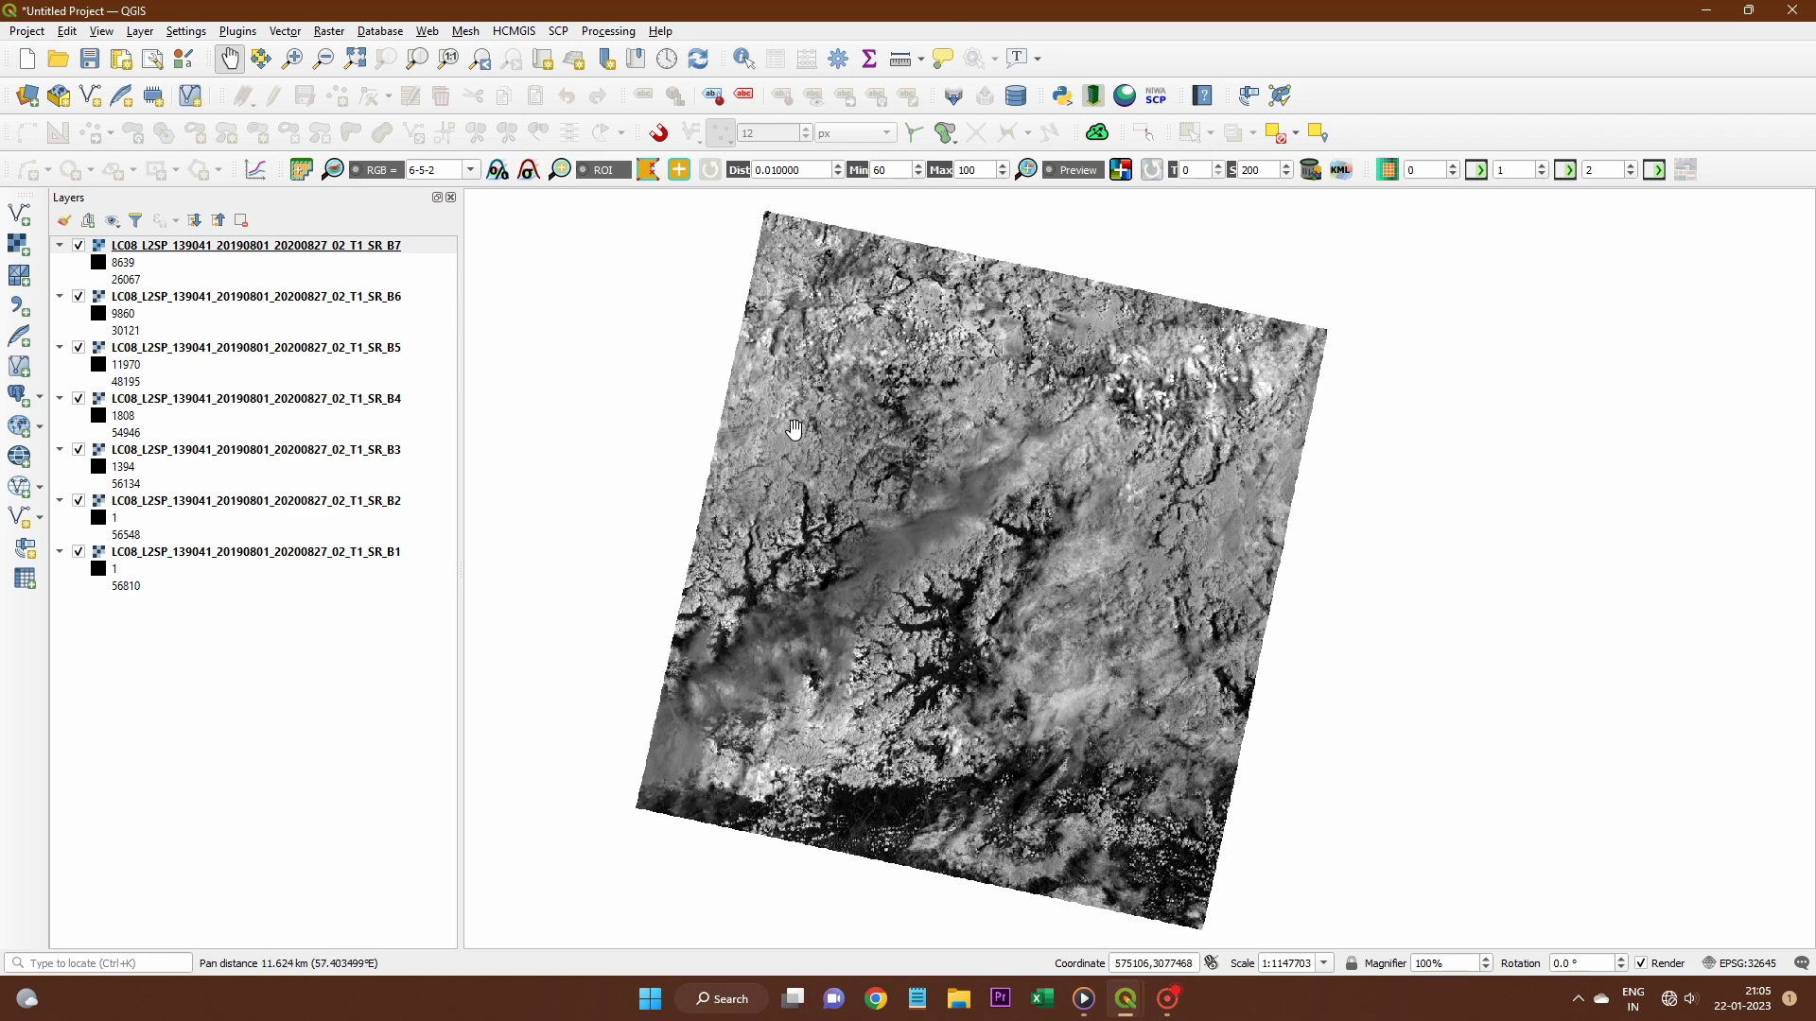
left_click_drag(792, 428, 854, 437)
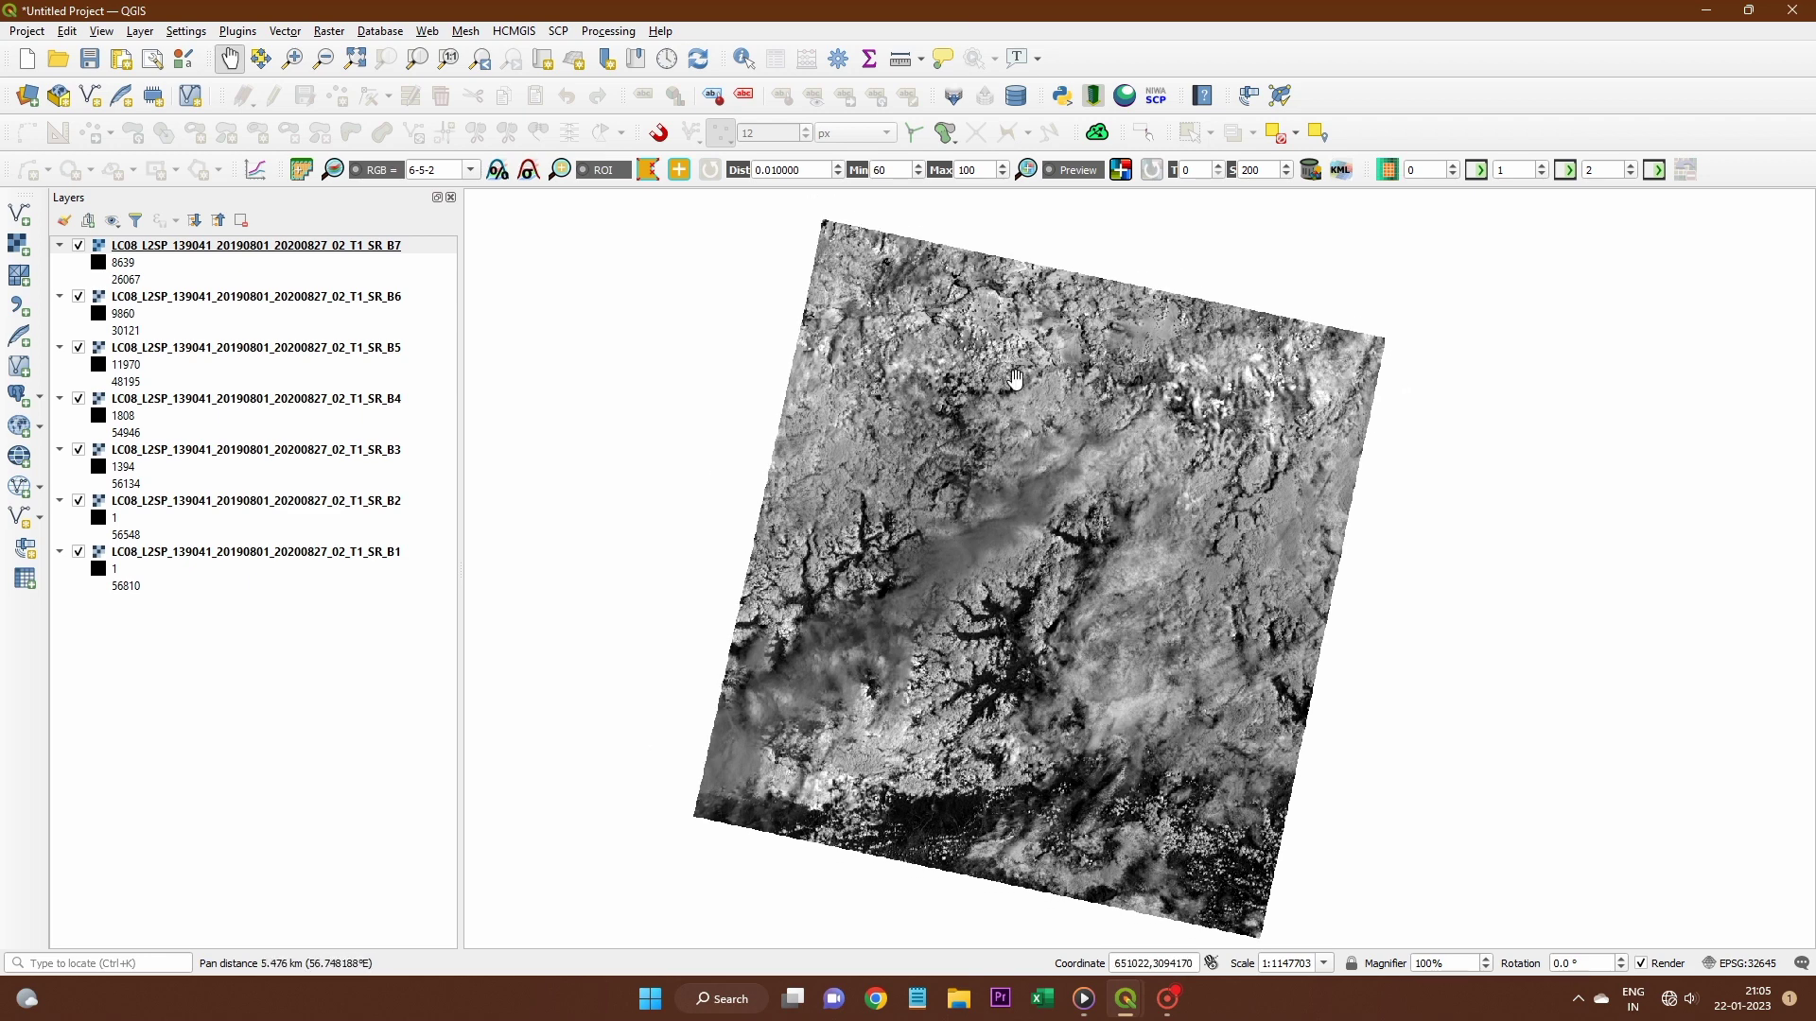
left_click_drag(1096, 678, 1079, 665)
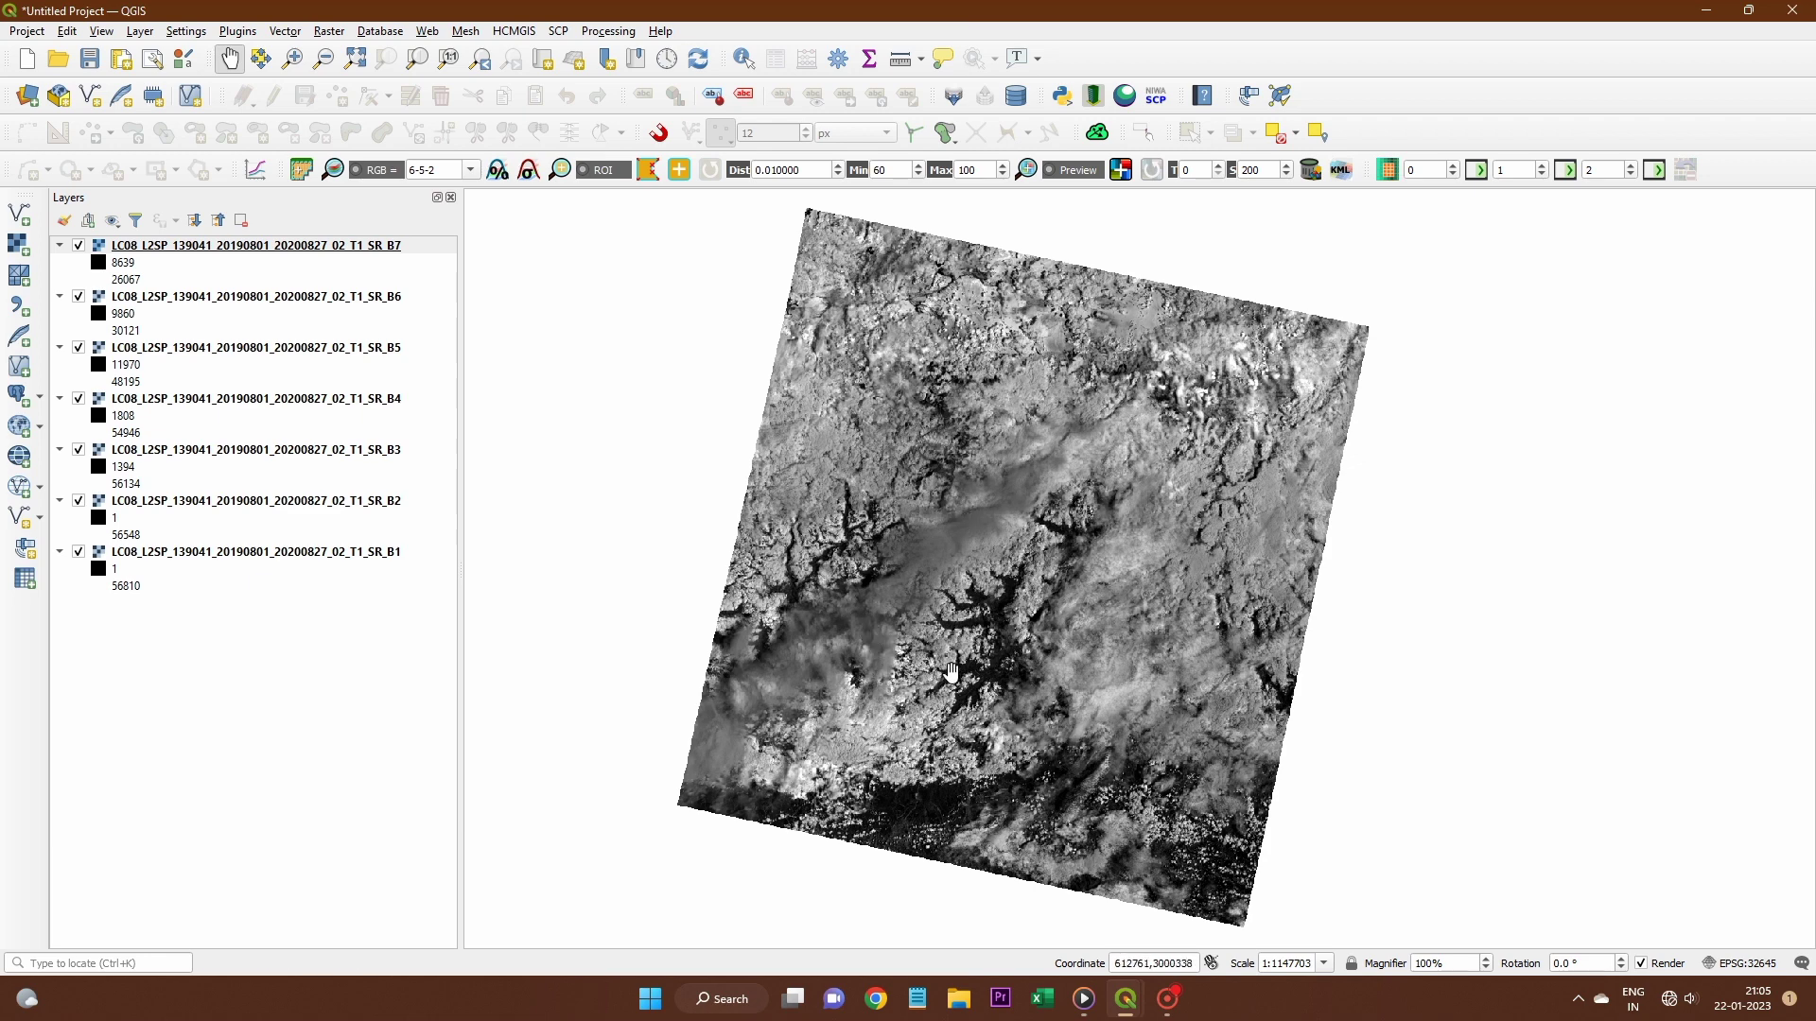
left_click(559, 32)
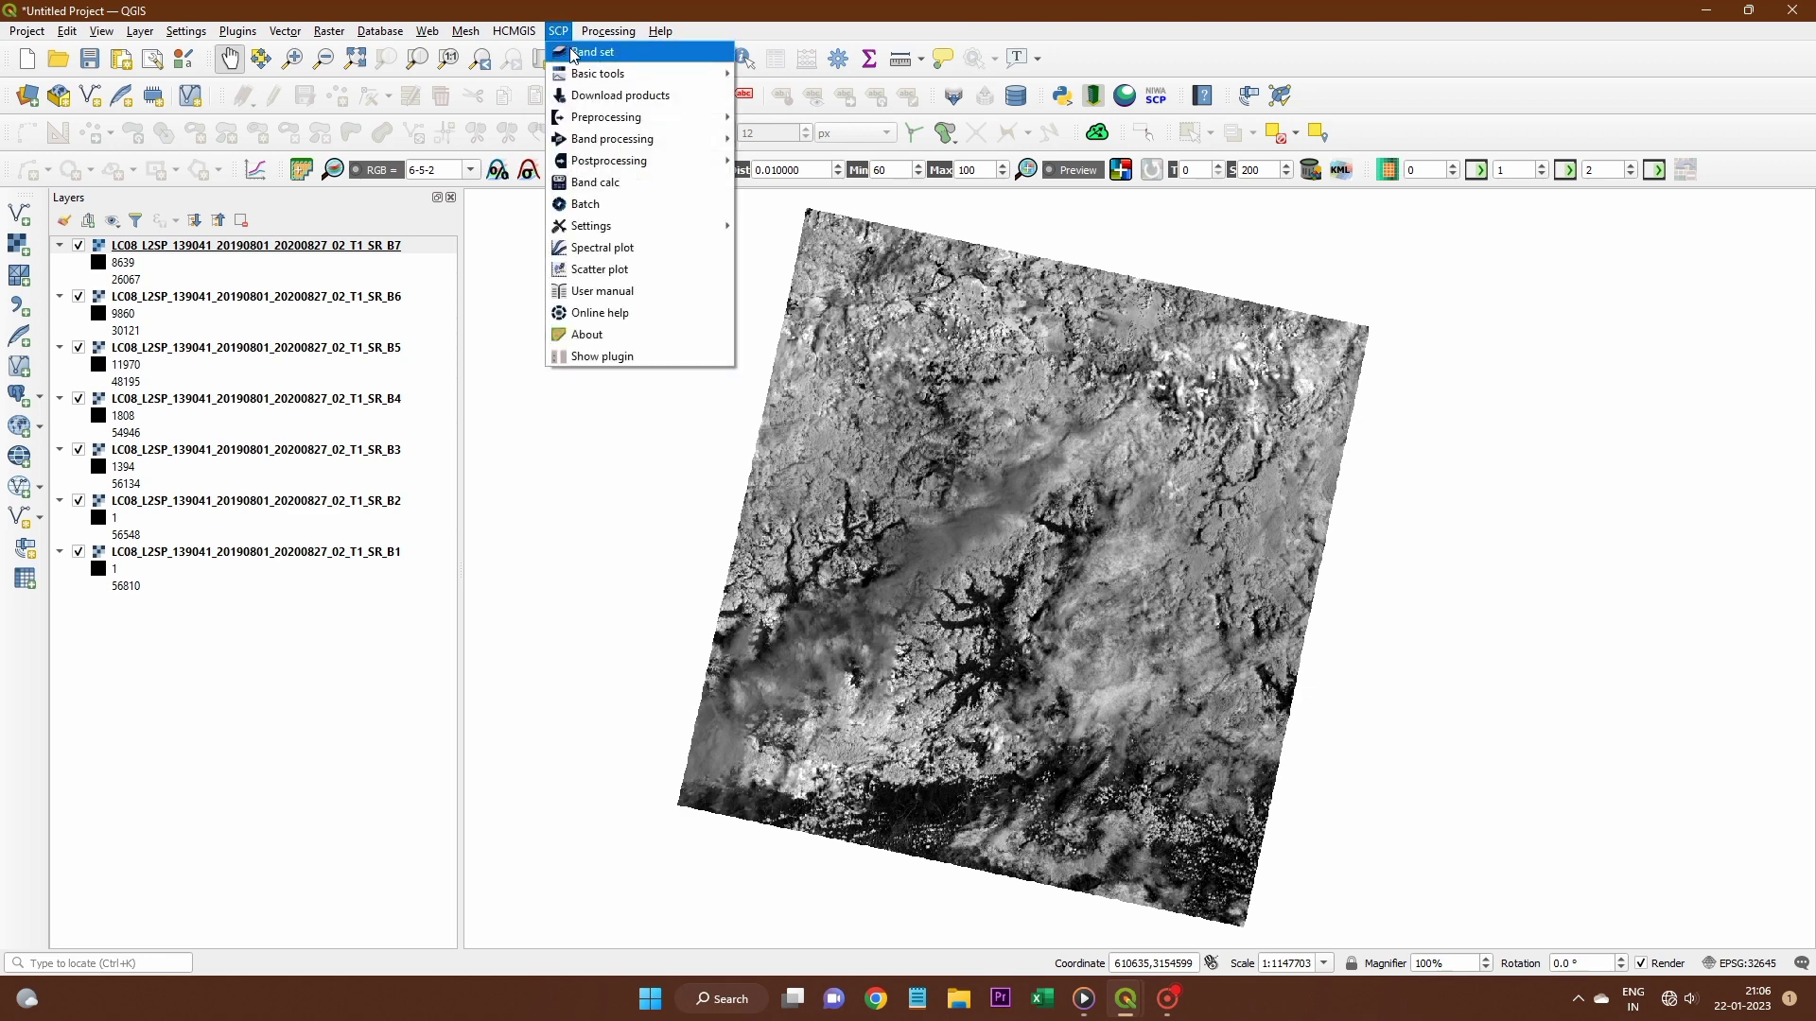
left_click(574, 53)
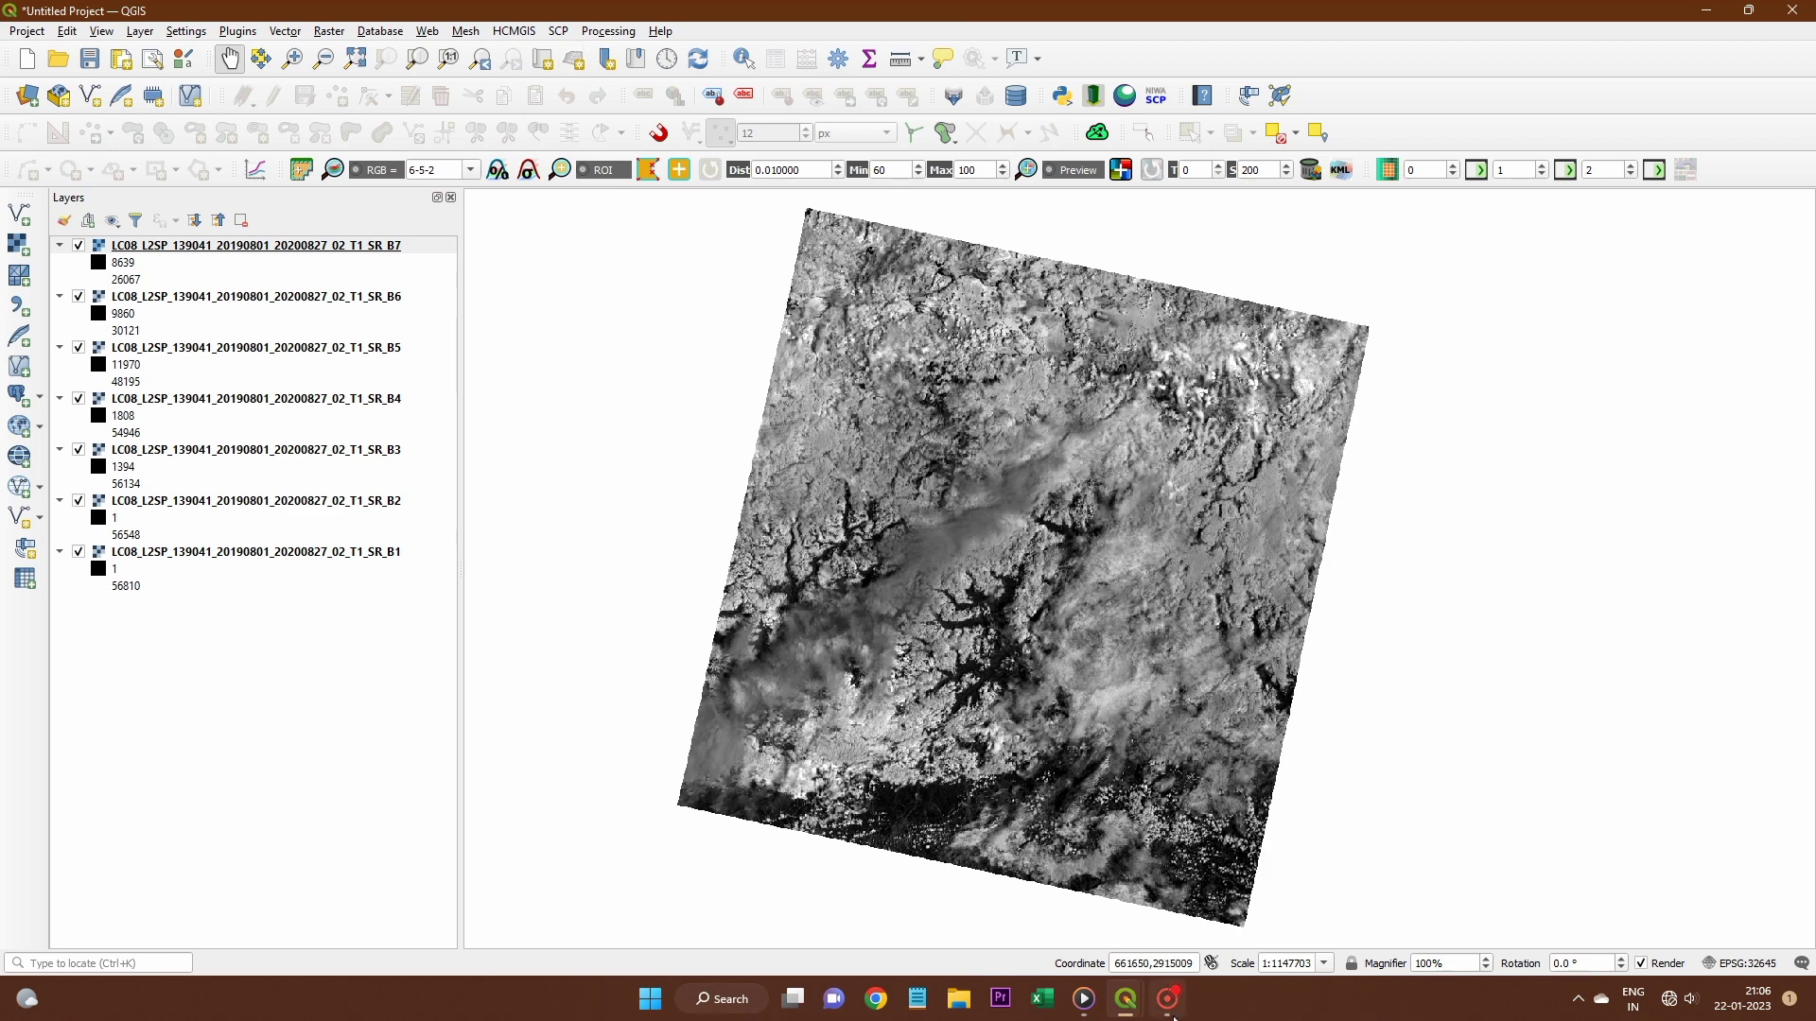
mouse_move(1125, 999)
left_click(1076, 929)
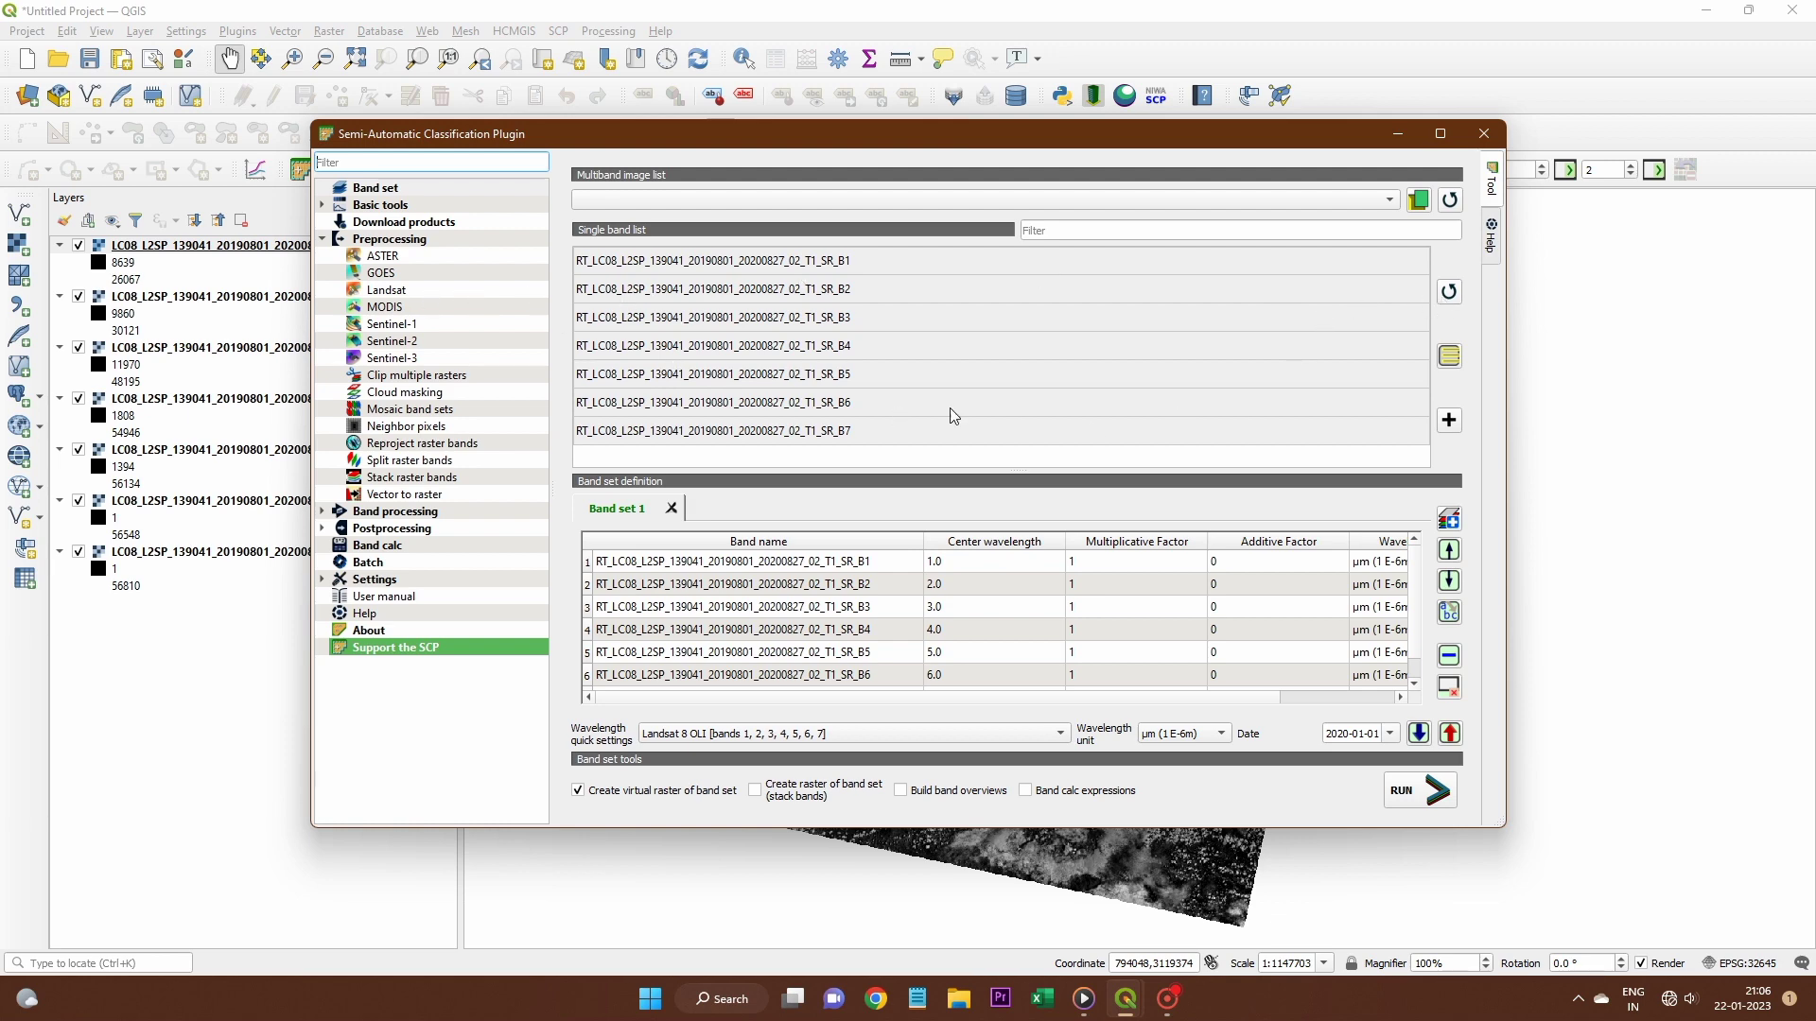
left_click(1481, 141)
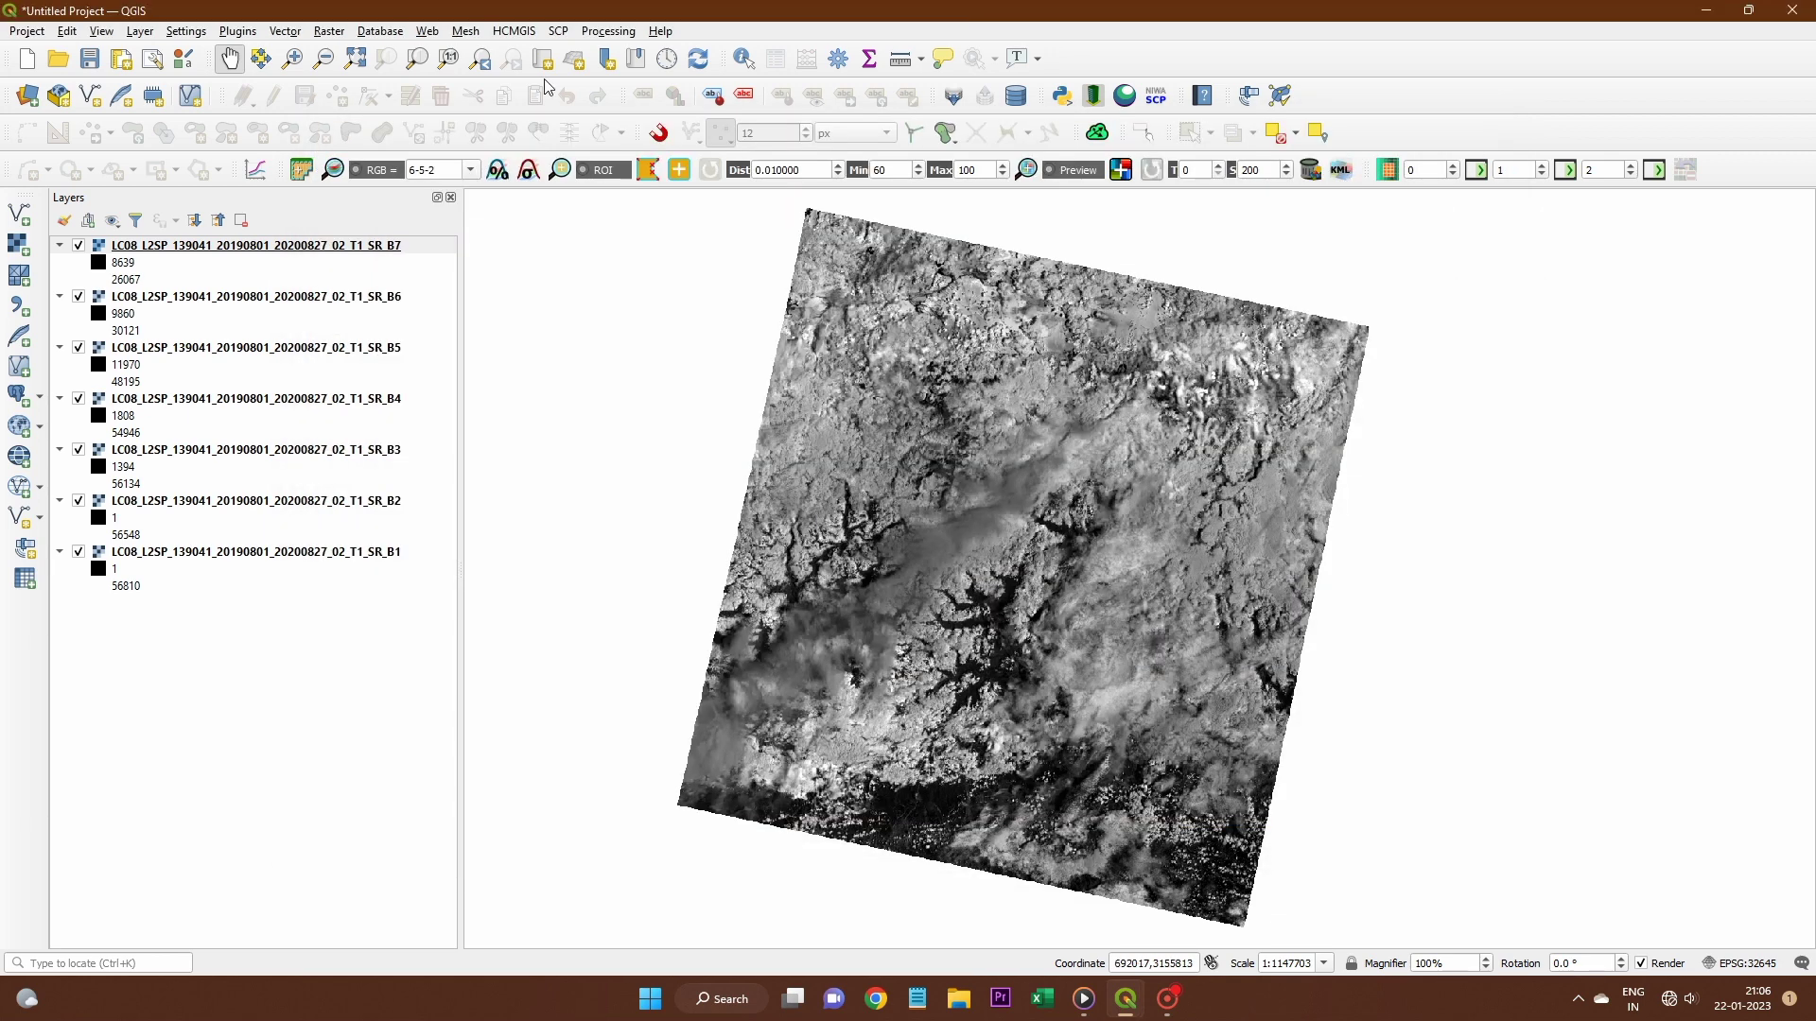
Open the Semi-Automatic Classification Plugin's band set tool and refresh its single band list with the loaded layers
left_click(558, 31)
left_click(583, 53)
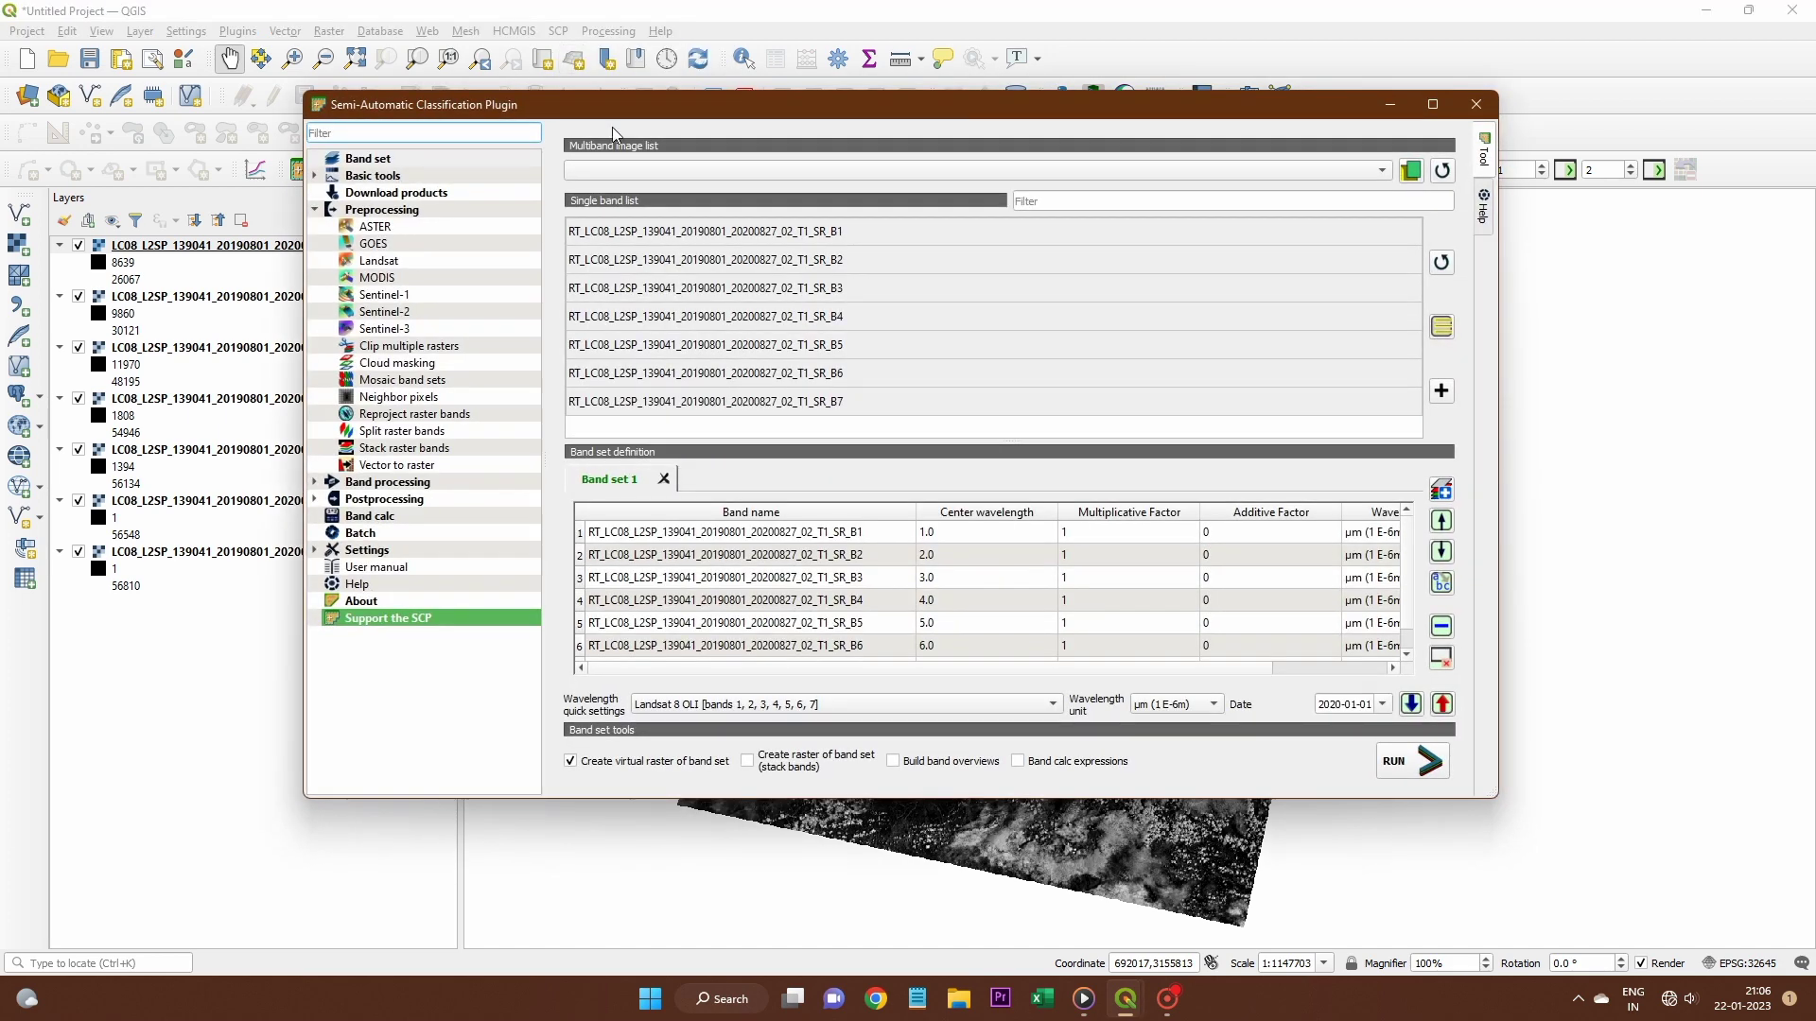
left_click_drag(742, 123, 842, 150)
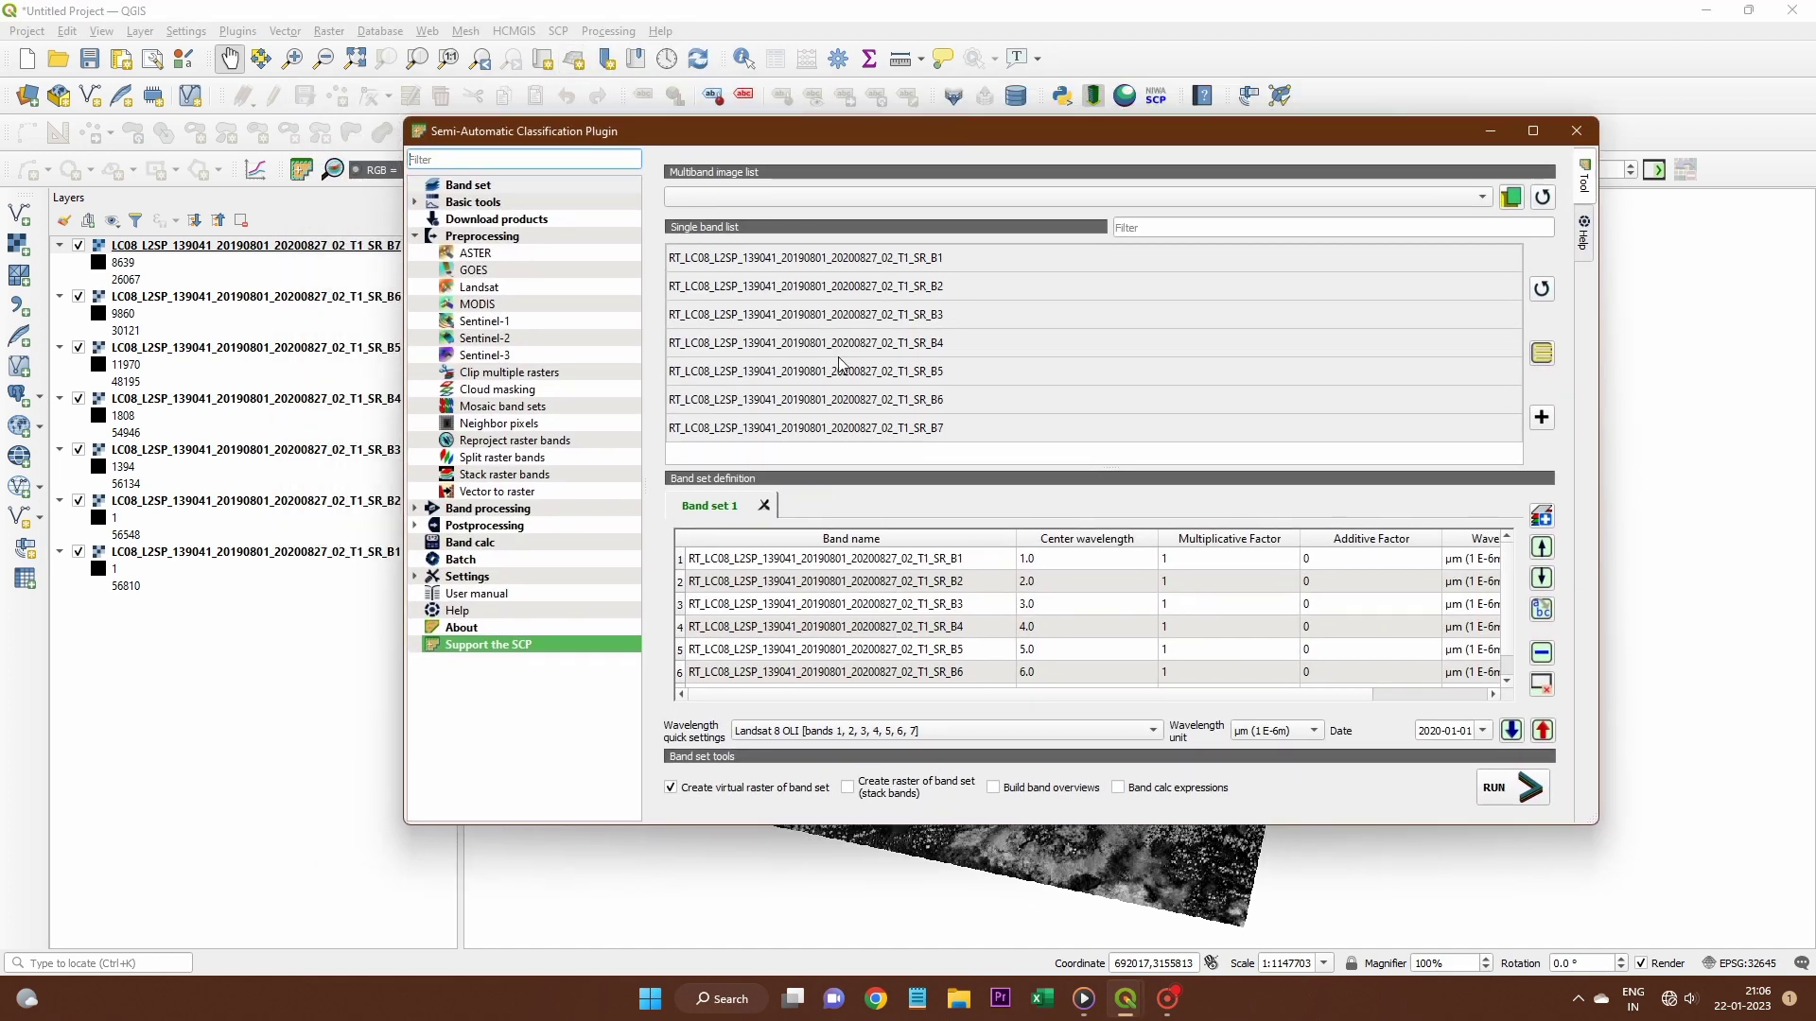
left_click(1543, 291)
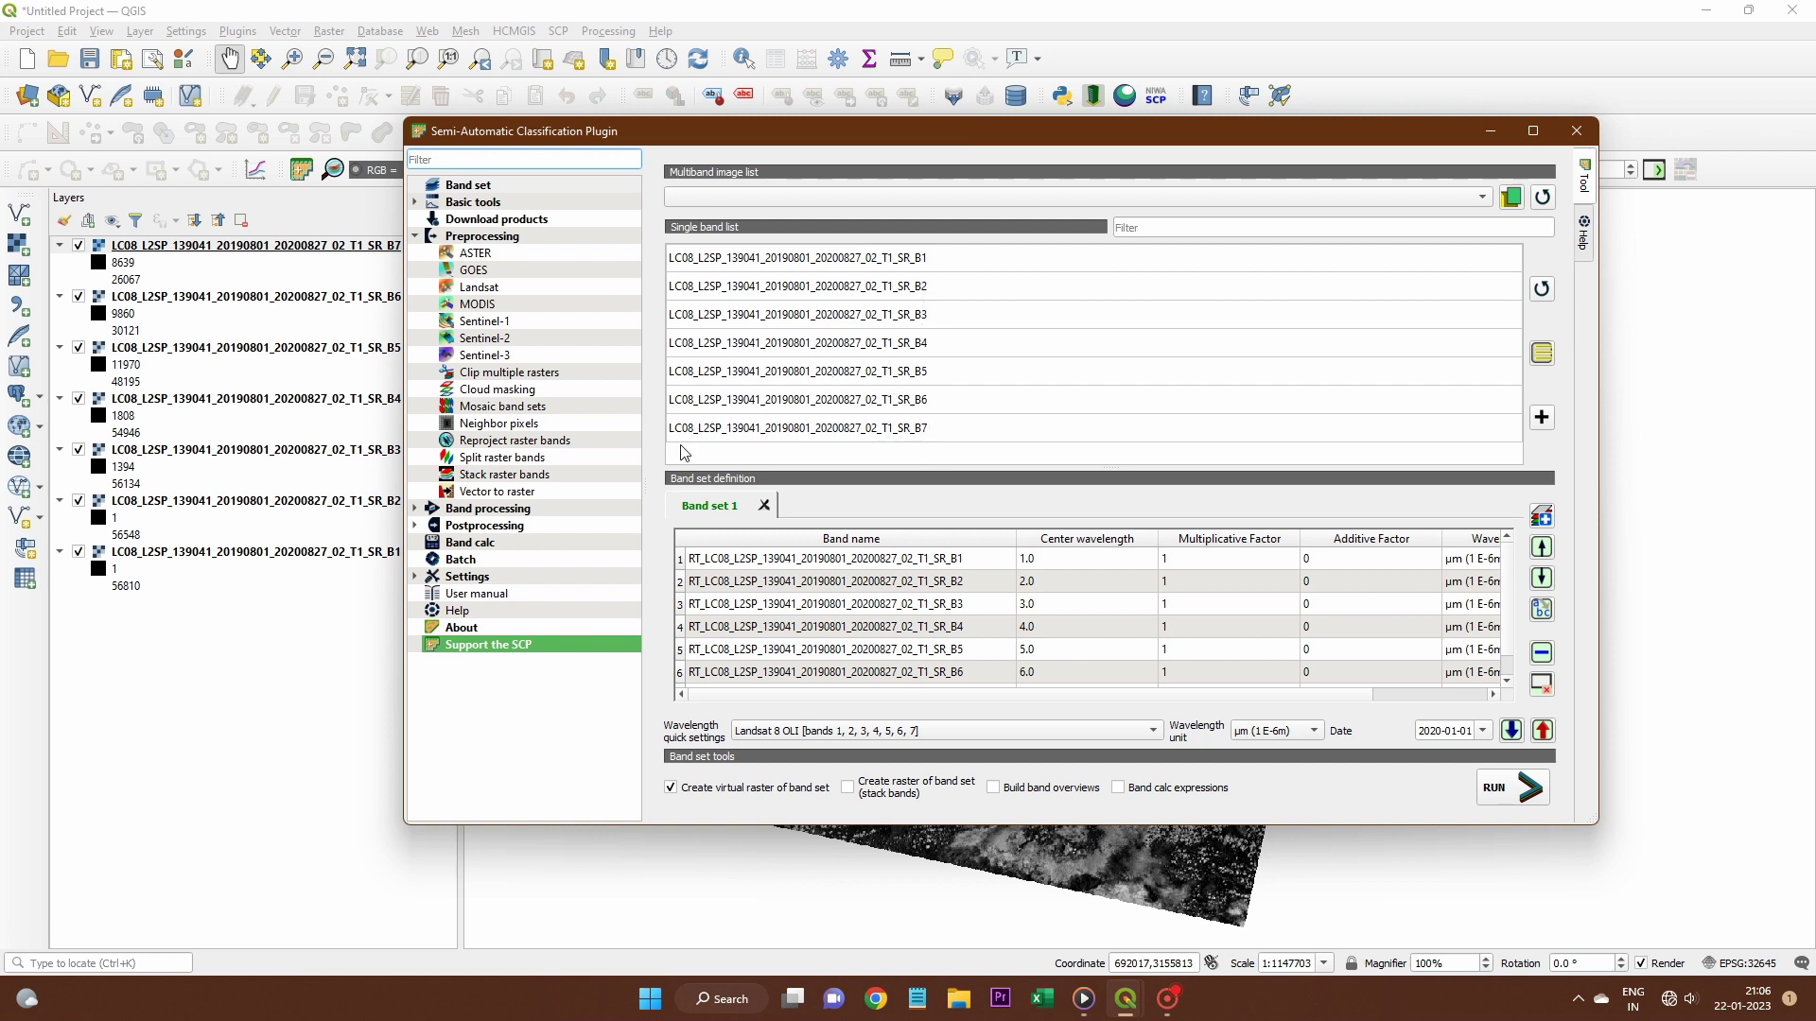
Clear Band set 1 and fill it with all seven bands, SR_B1 to SR_B7, from the single band list
scroll(958, 632, "down", 1)
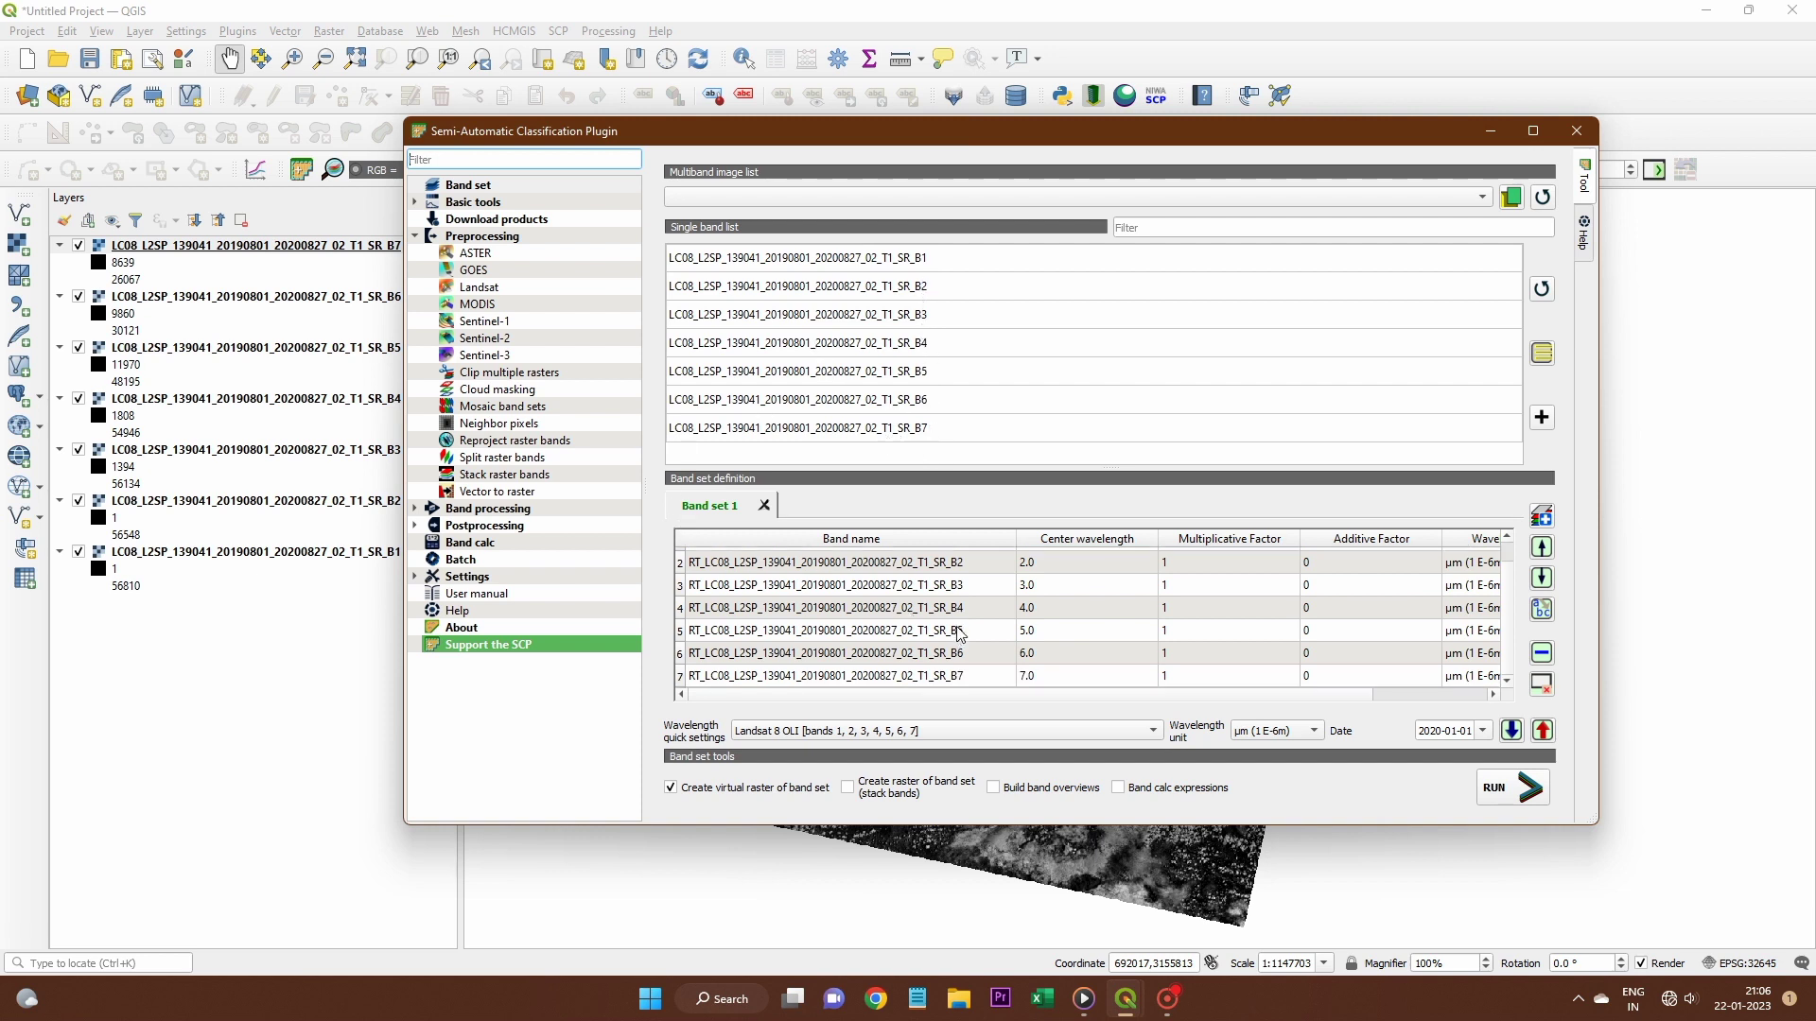
left_click(1541, 689)
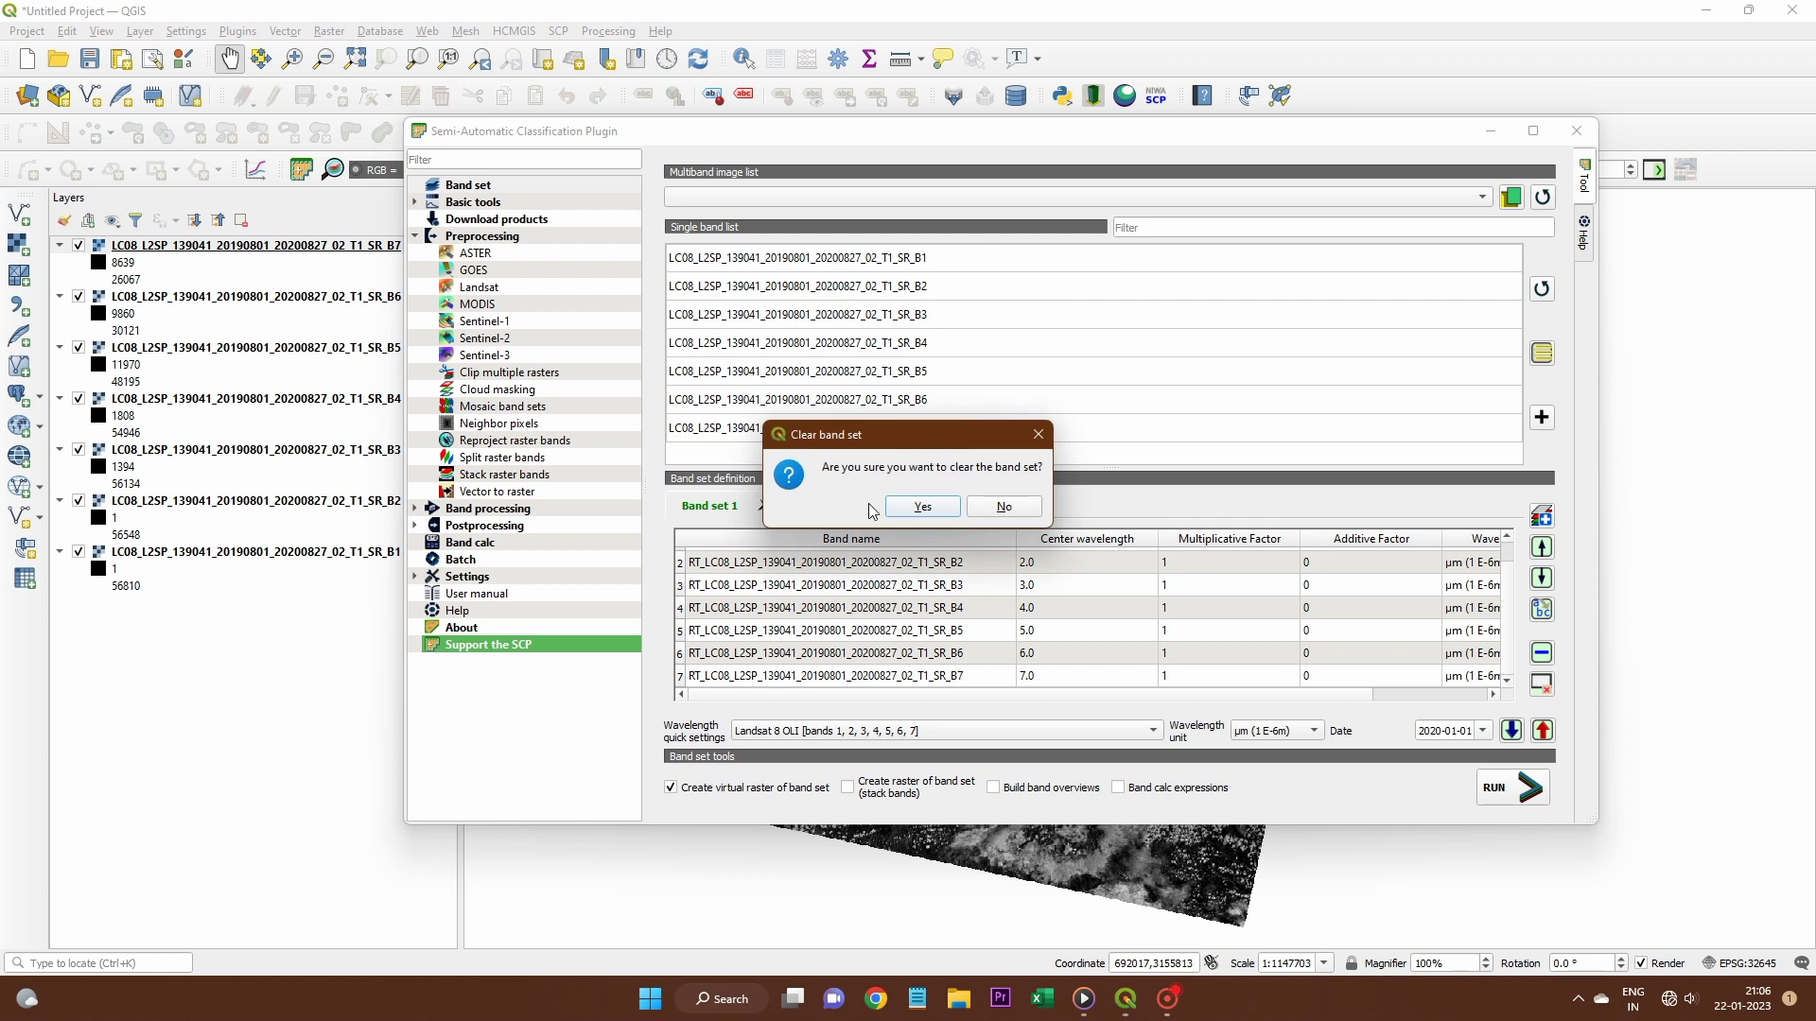
left_click(903, 510)
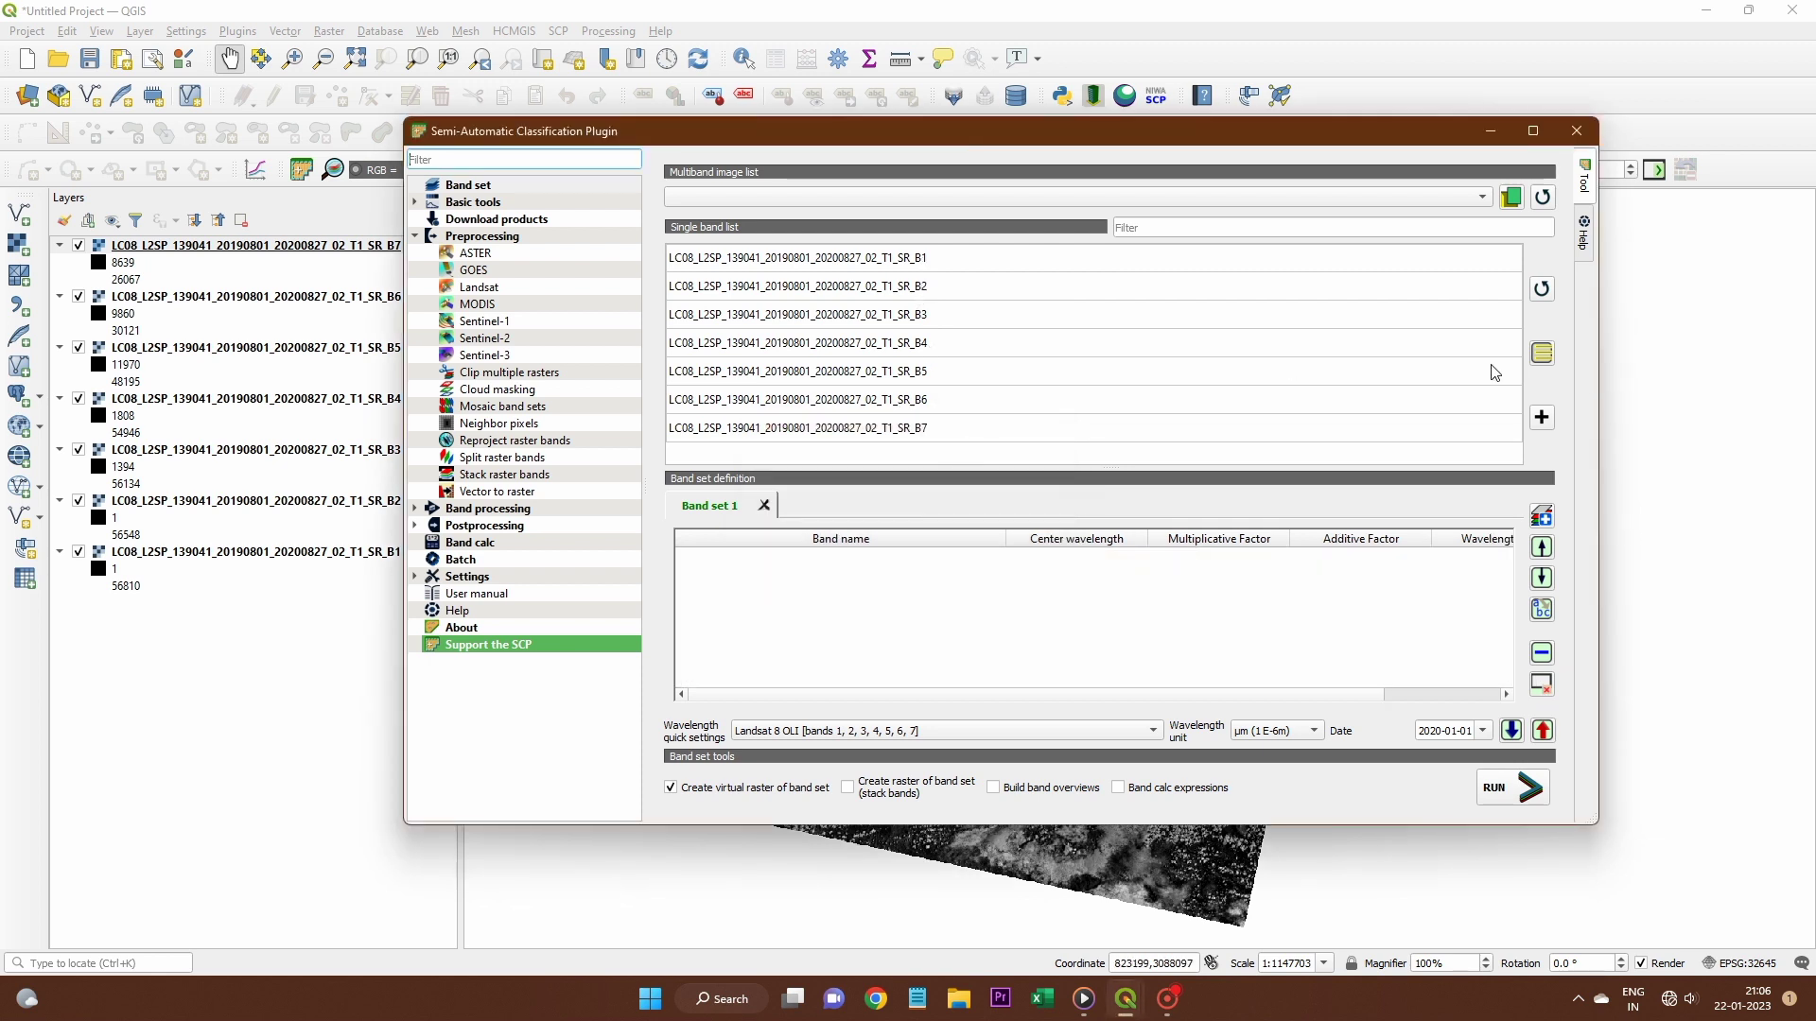
left_click(1542, 354)
left_click(1542, 417)
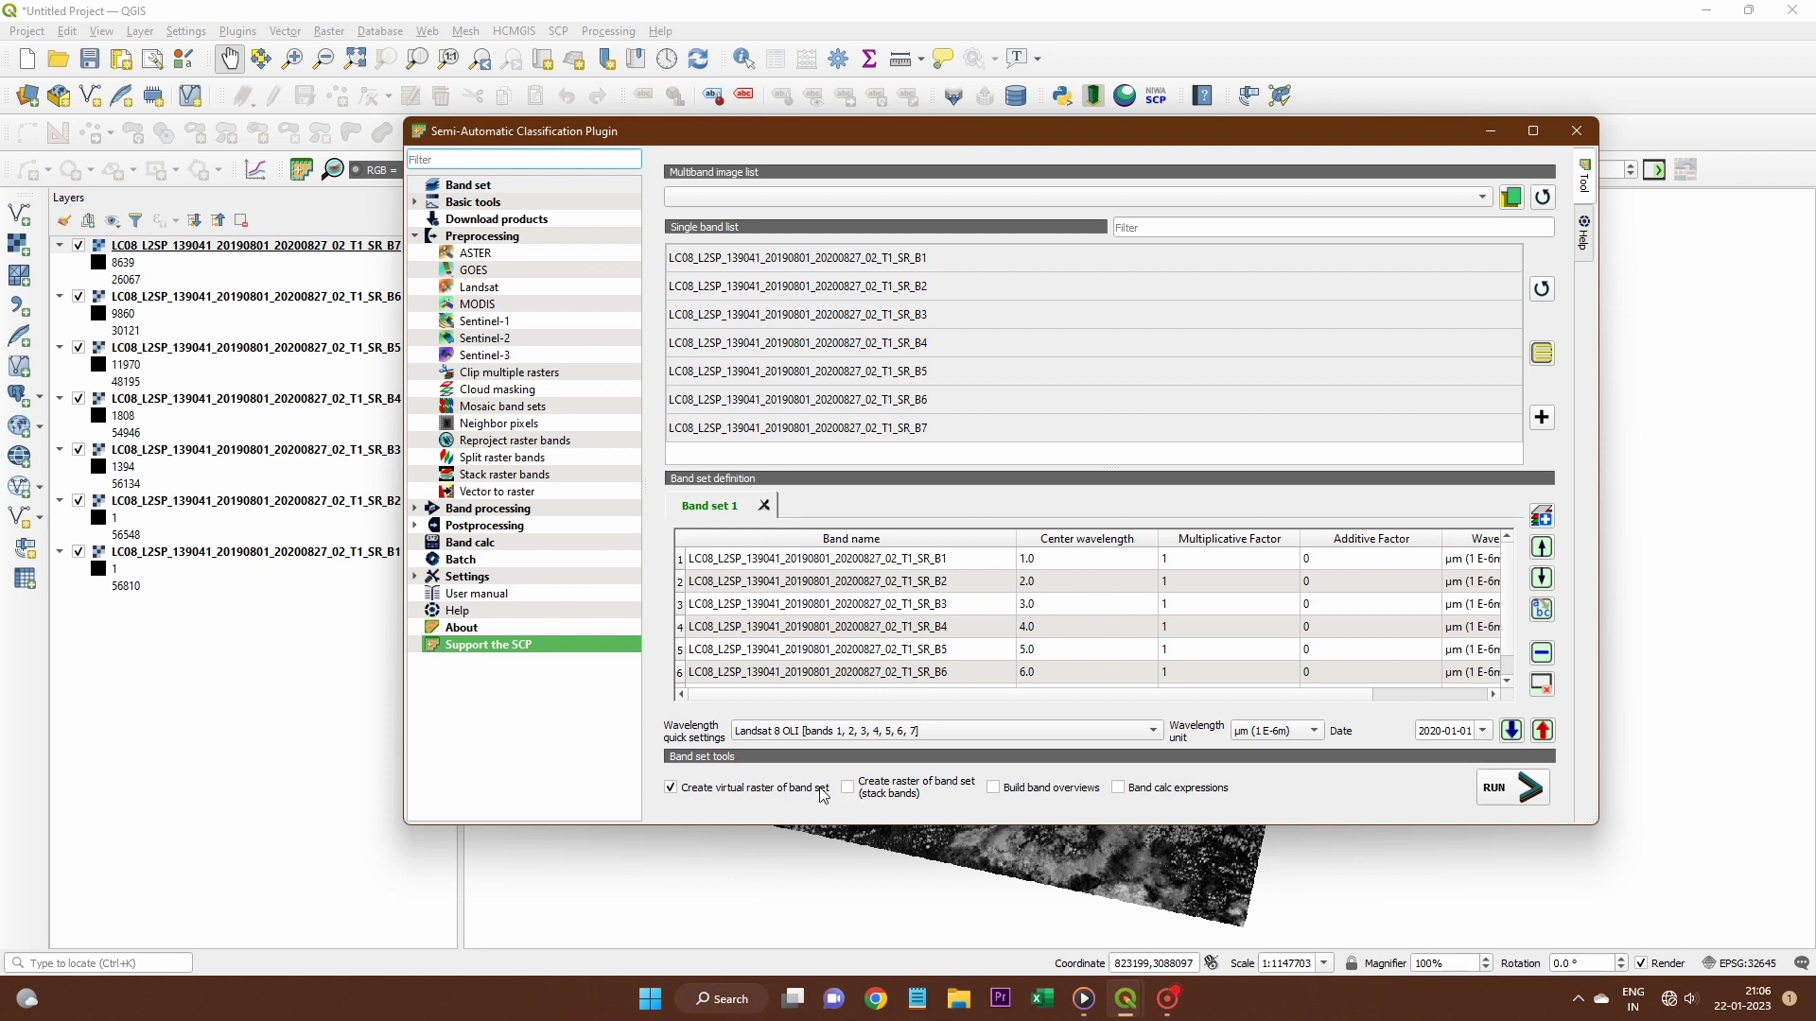
Disable creating a virtual raster of the band set and choose Landsat 8 OLI [bands 1, 2, 3, 4, 5, 6, 7] as wavelength setting
left_click(671, 791)
left_click(800, 737)
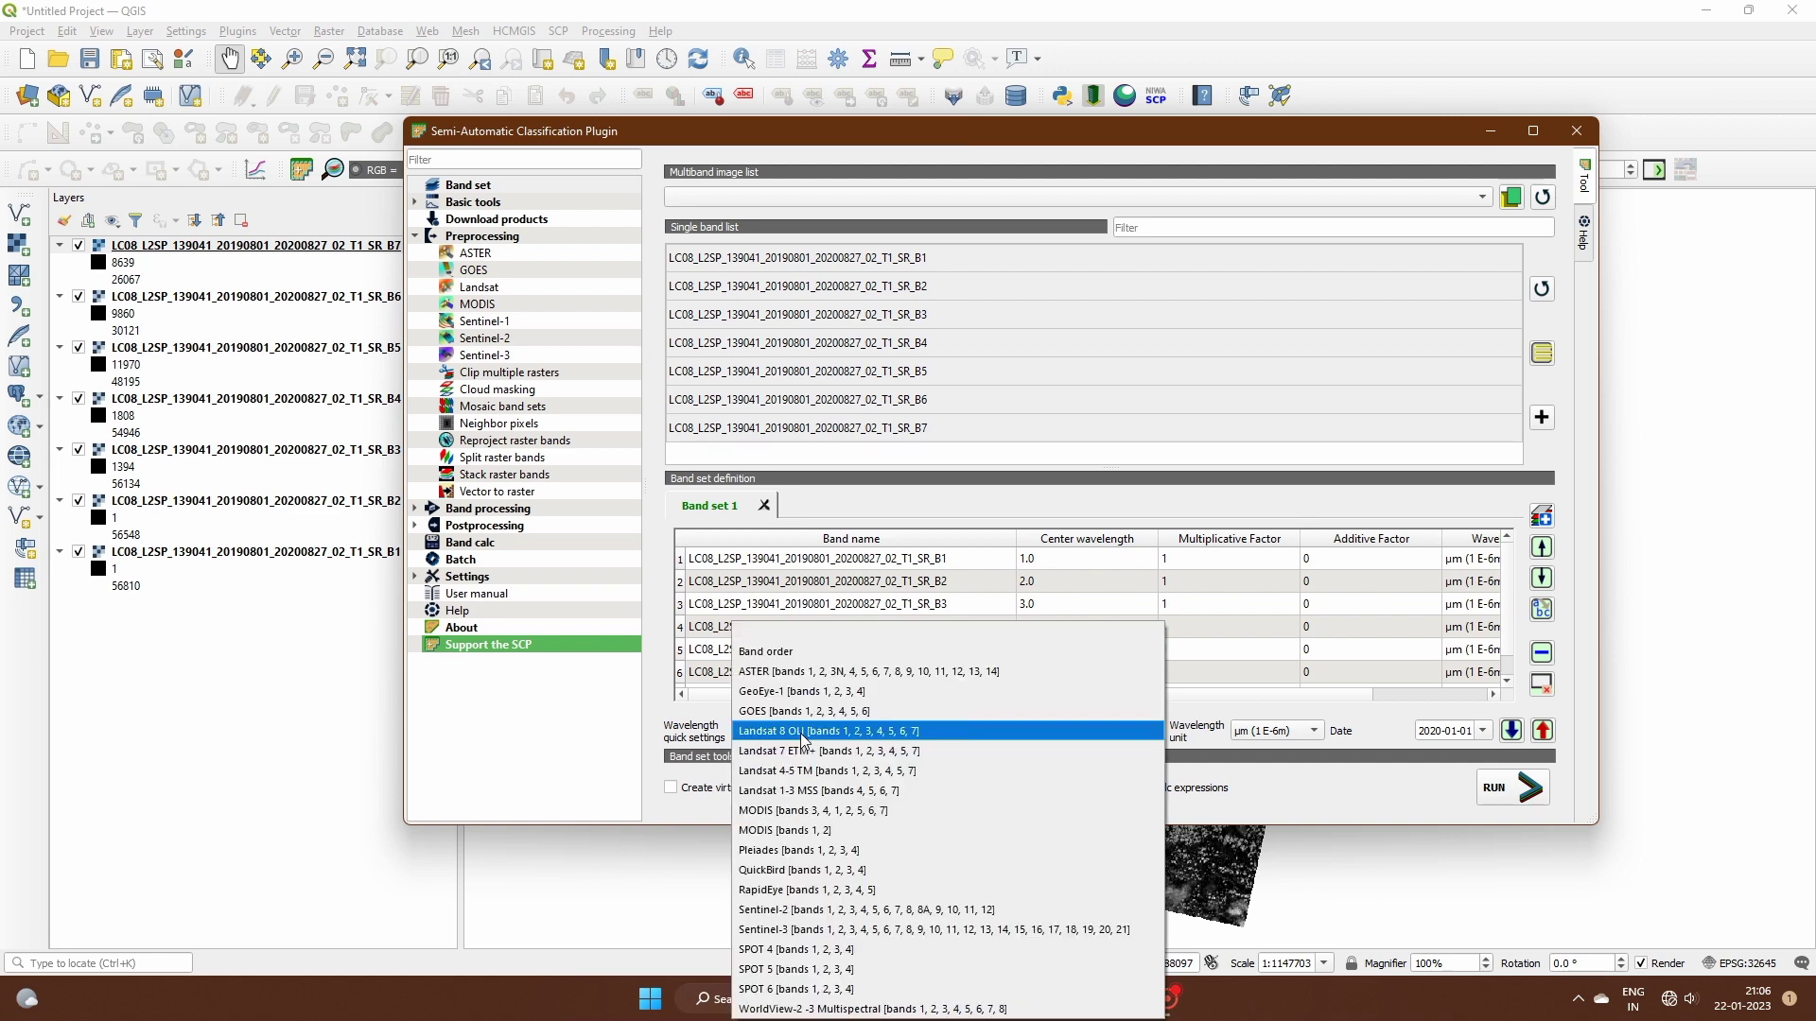
left_click(803, 732)
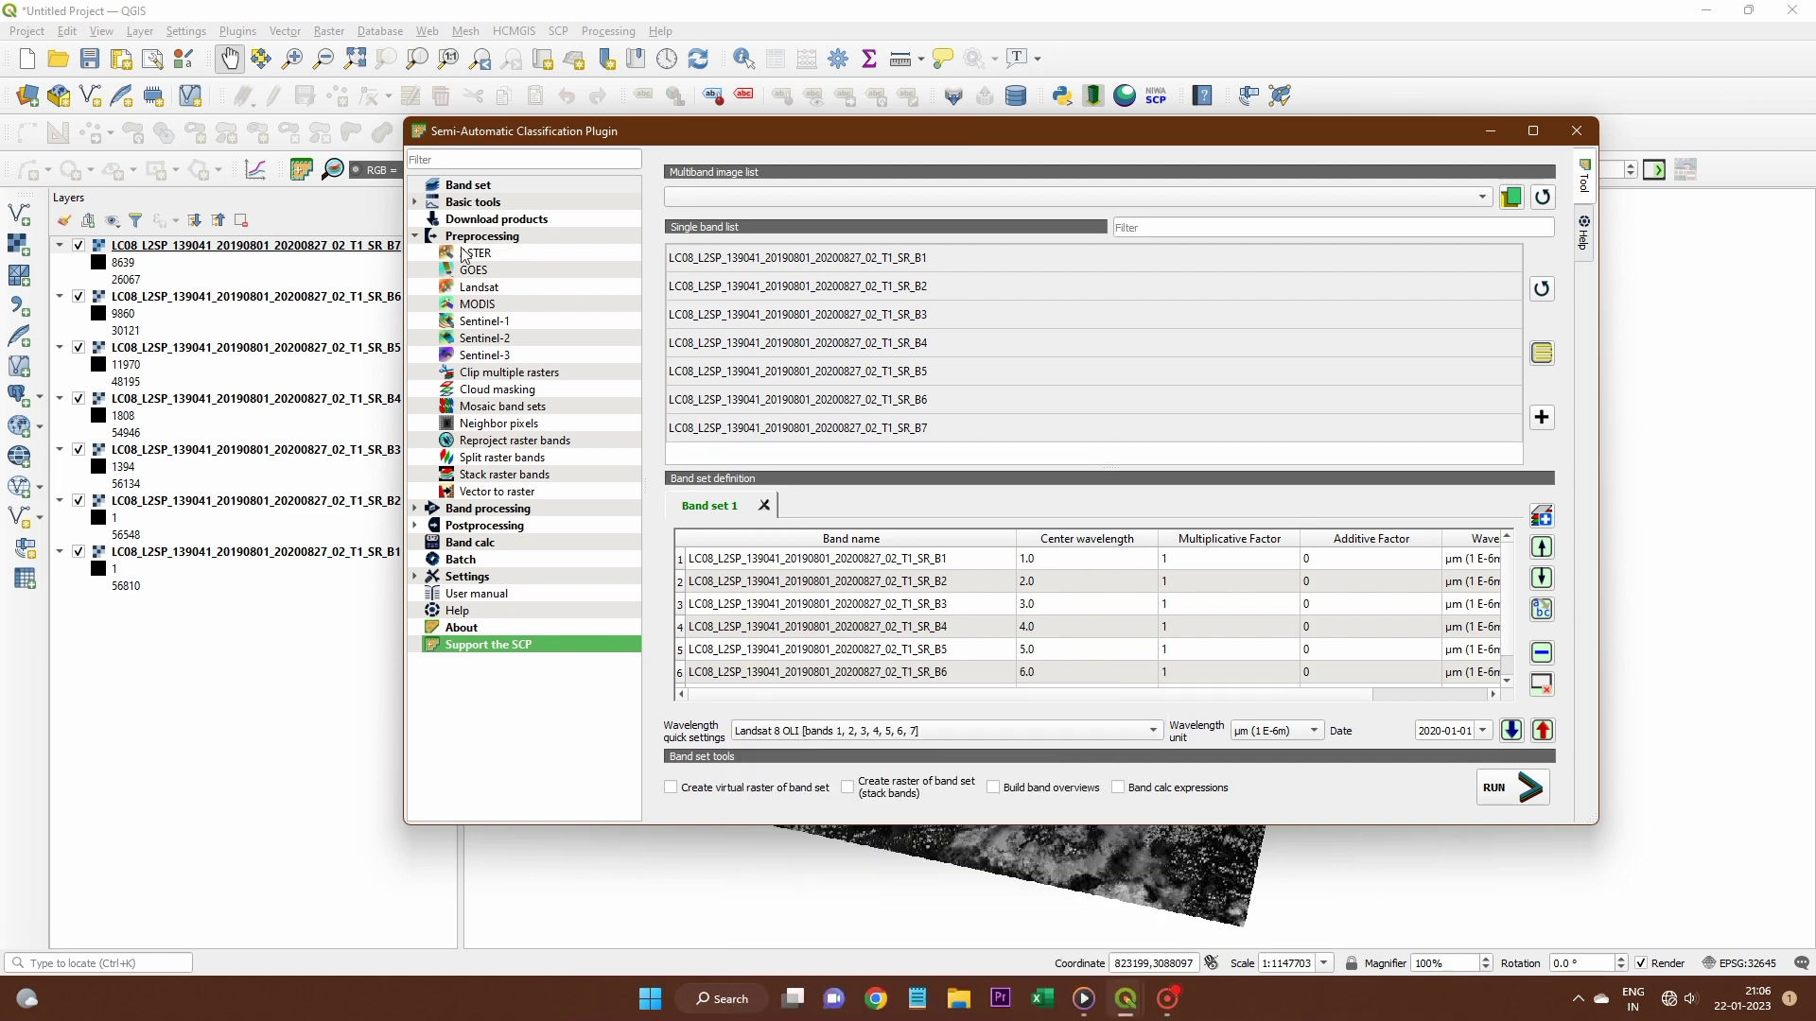
Open the Landsat conversion tool among the plugin's preprocessing tools
left_click(414, 237)
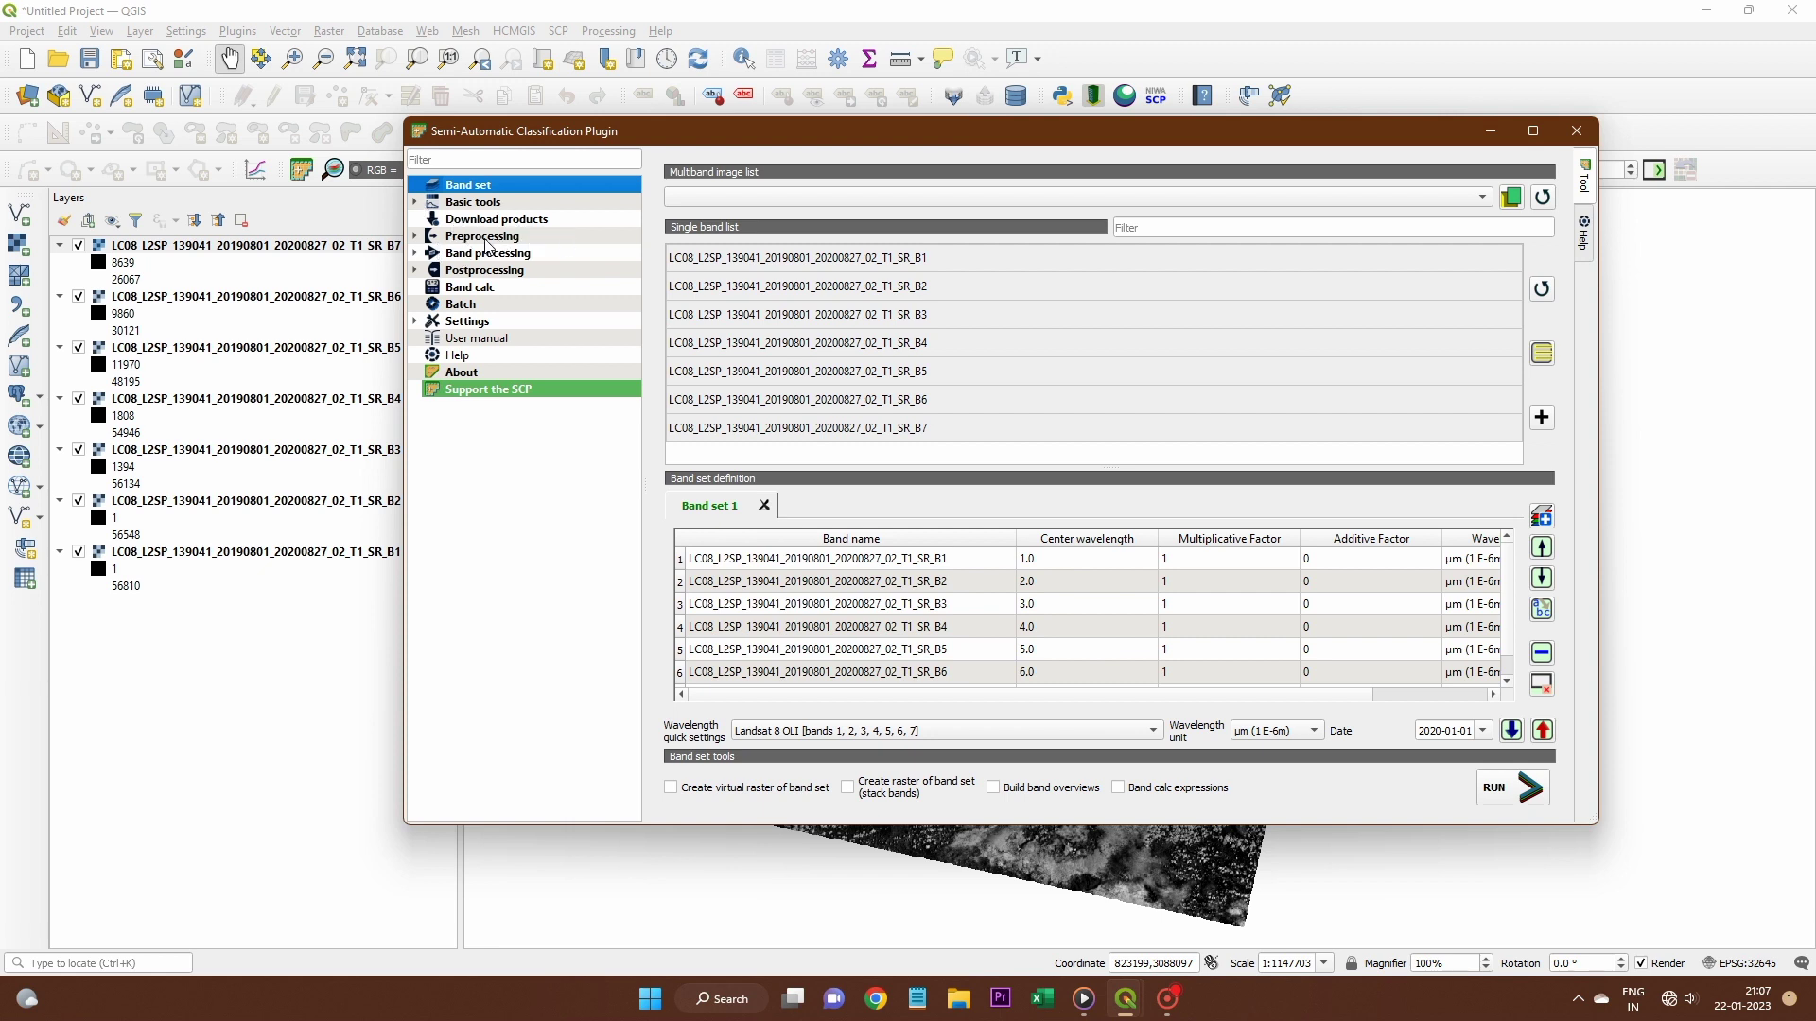
left_click(415, 237)
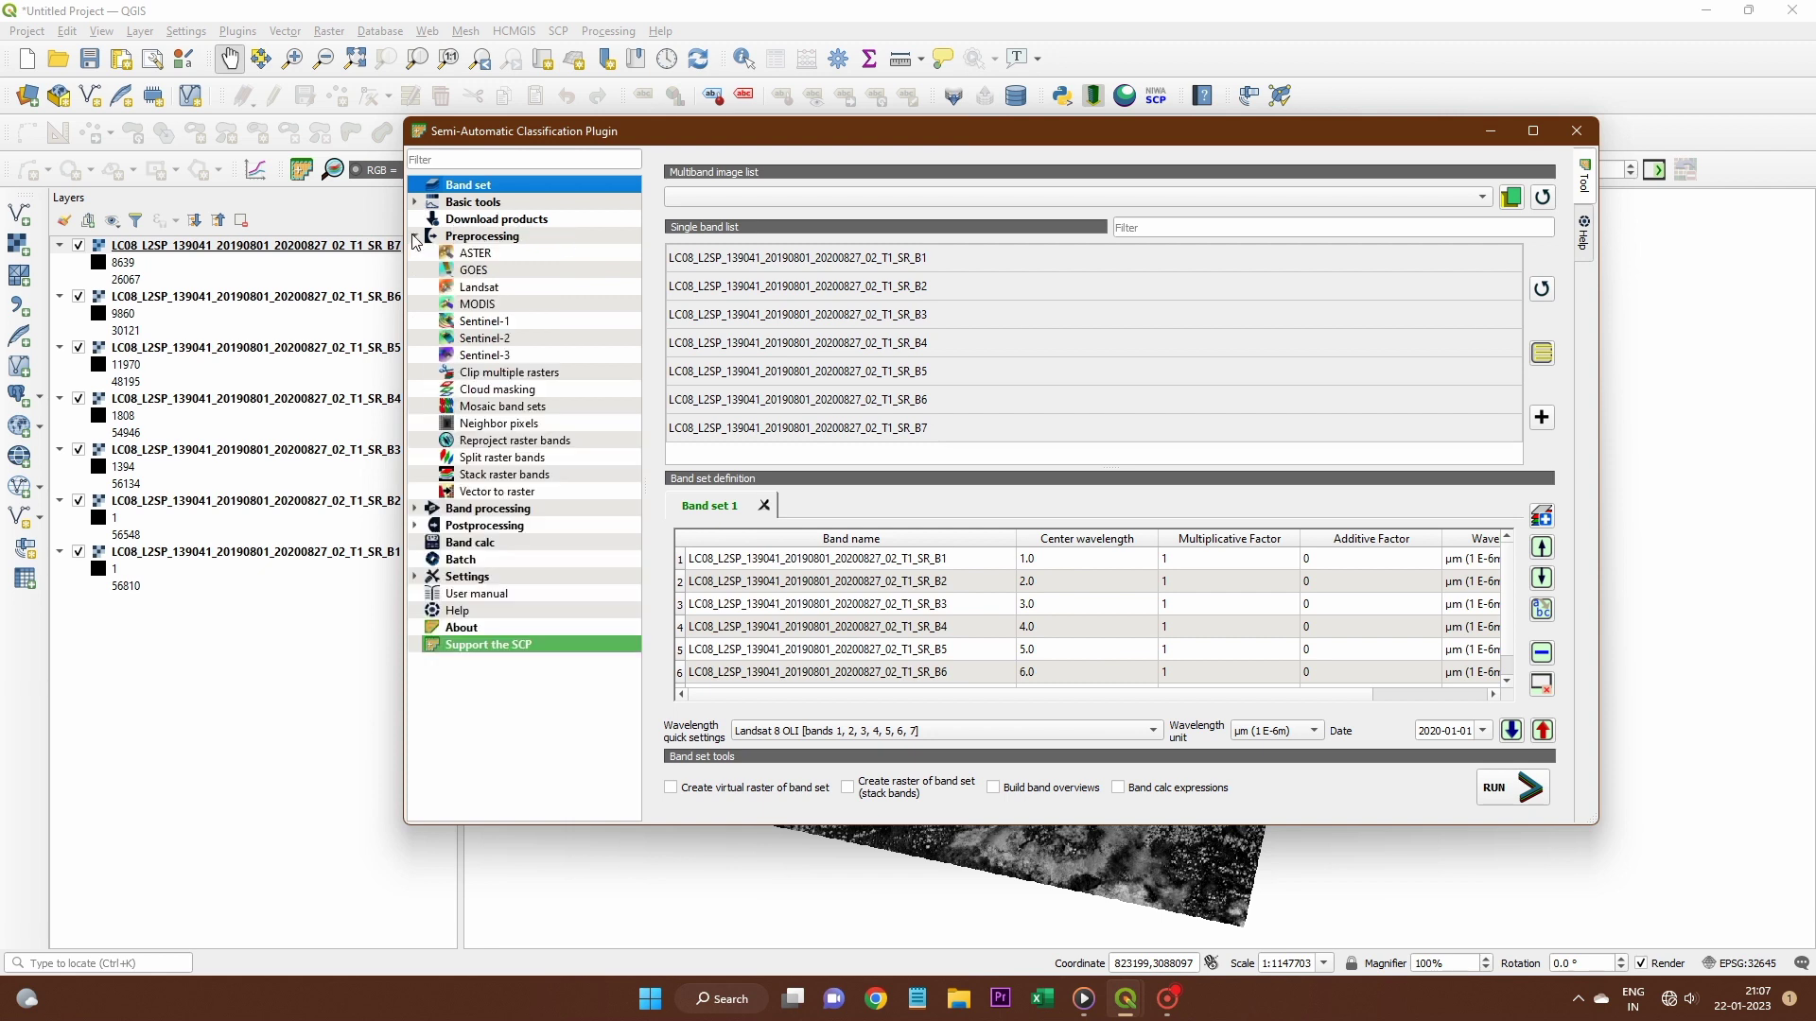
left_click(481, 289)
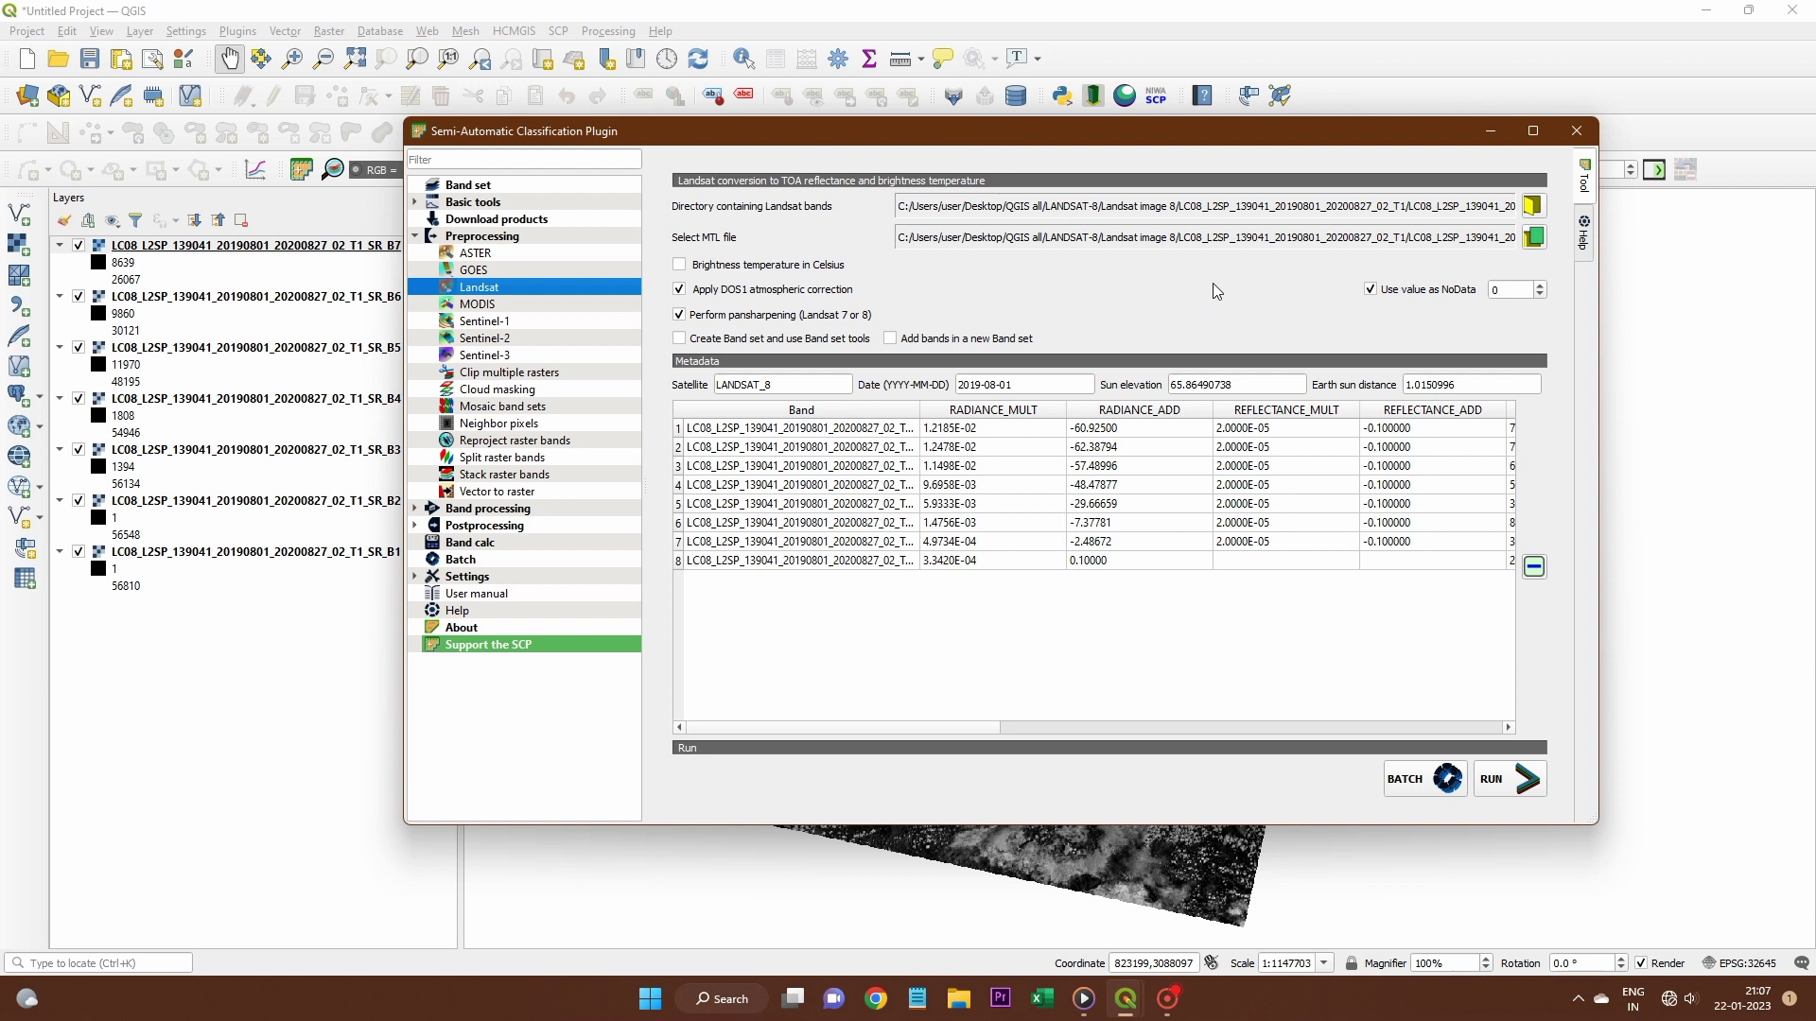
Set the directory containing Landsat bands to the innermost LC08_L2SP_139041_20190801_20200827_02_T1 folder under Desktop > QGIS all > LANDSAT-8 > Landsat image 8
left_click(1531, 206)
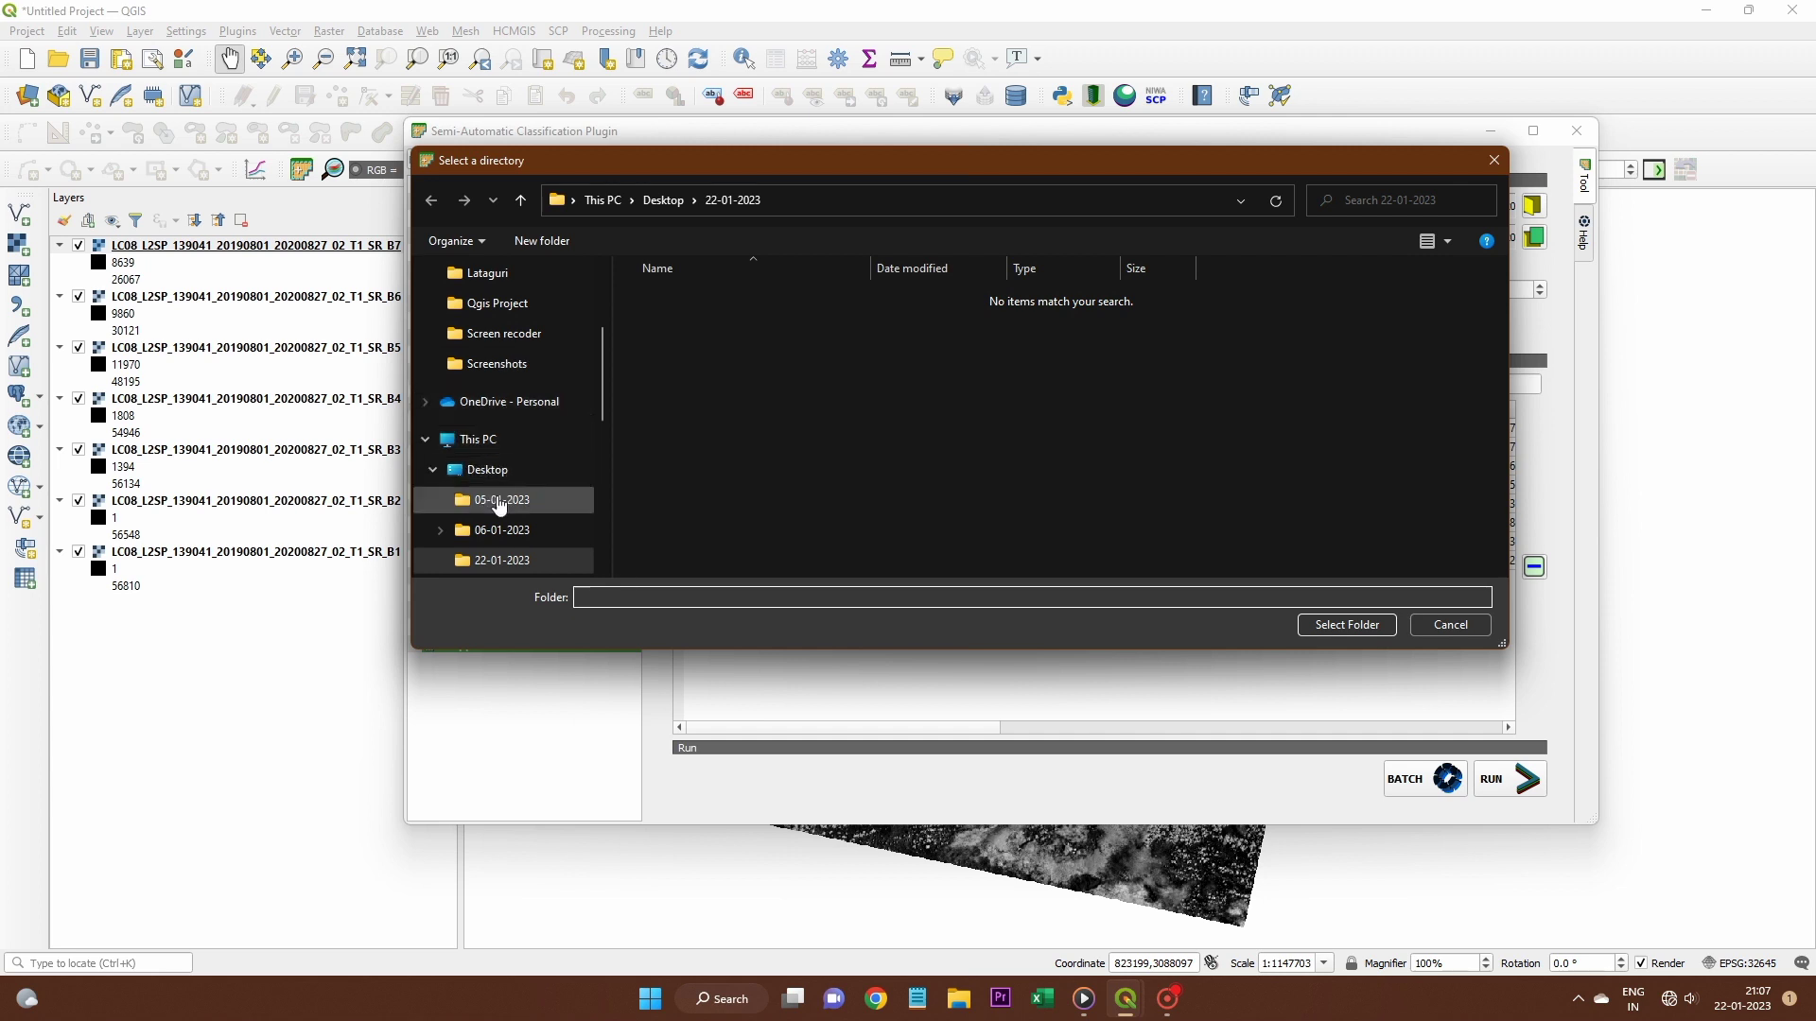
left_click(521, 202)
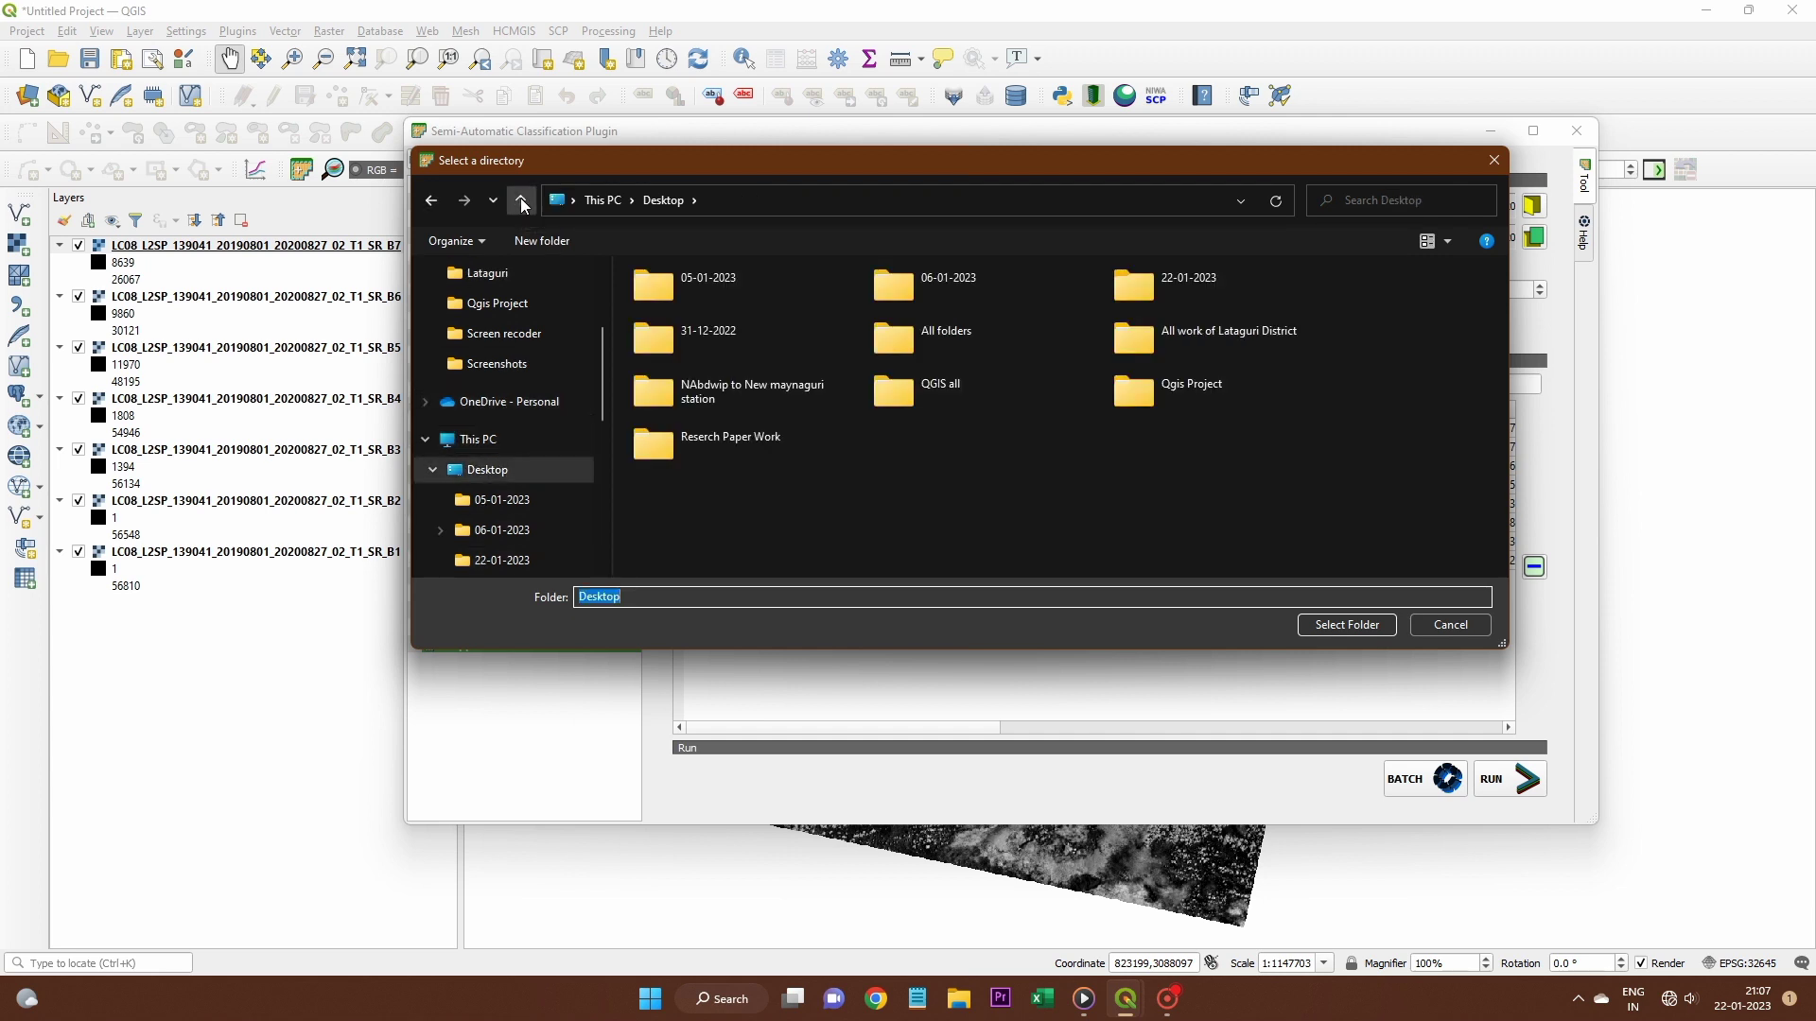
double_click(1063, 397)
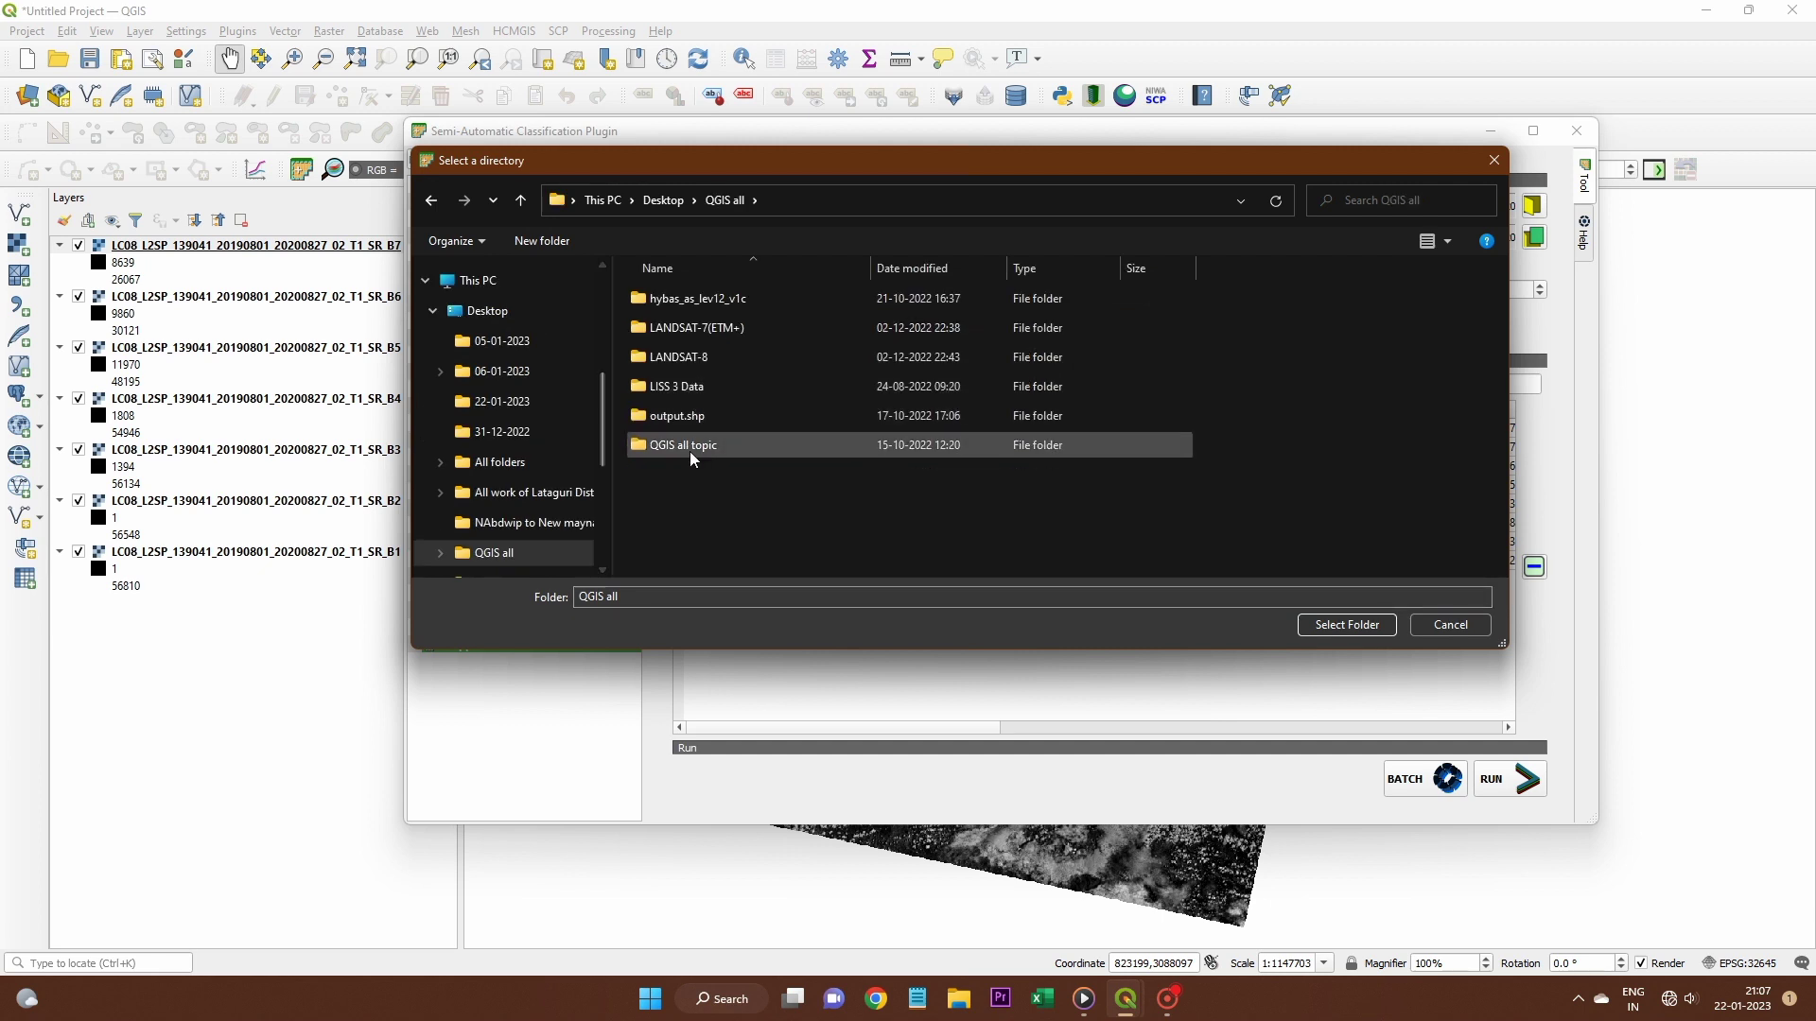
double_click(688, 359)
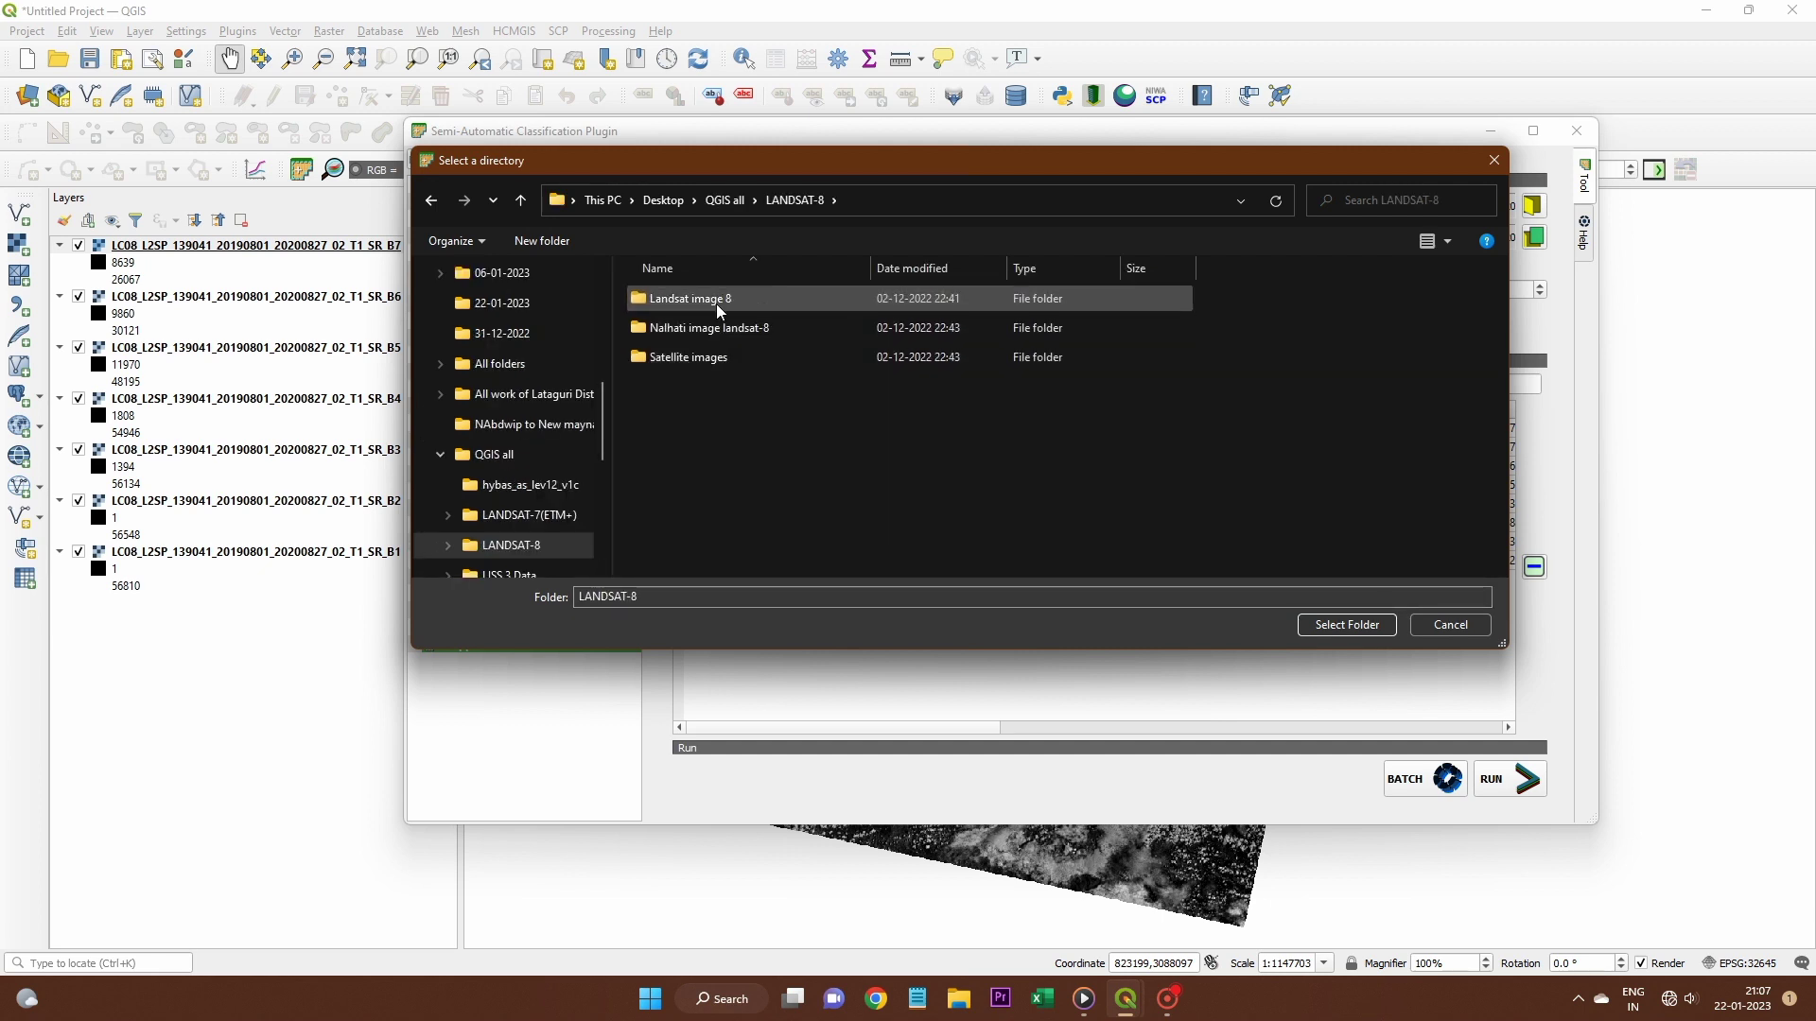
double_click(704, 298)
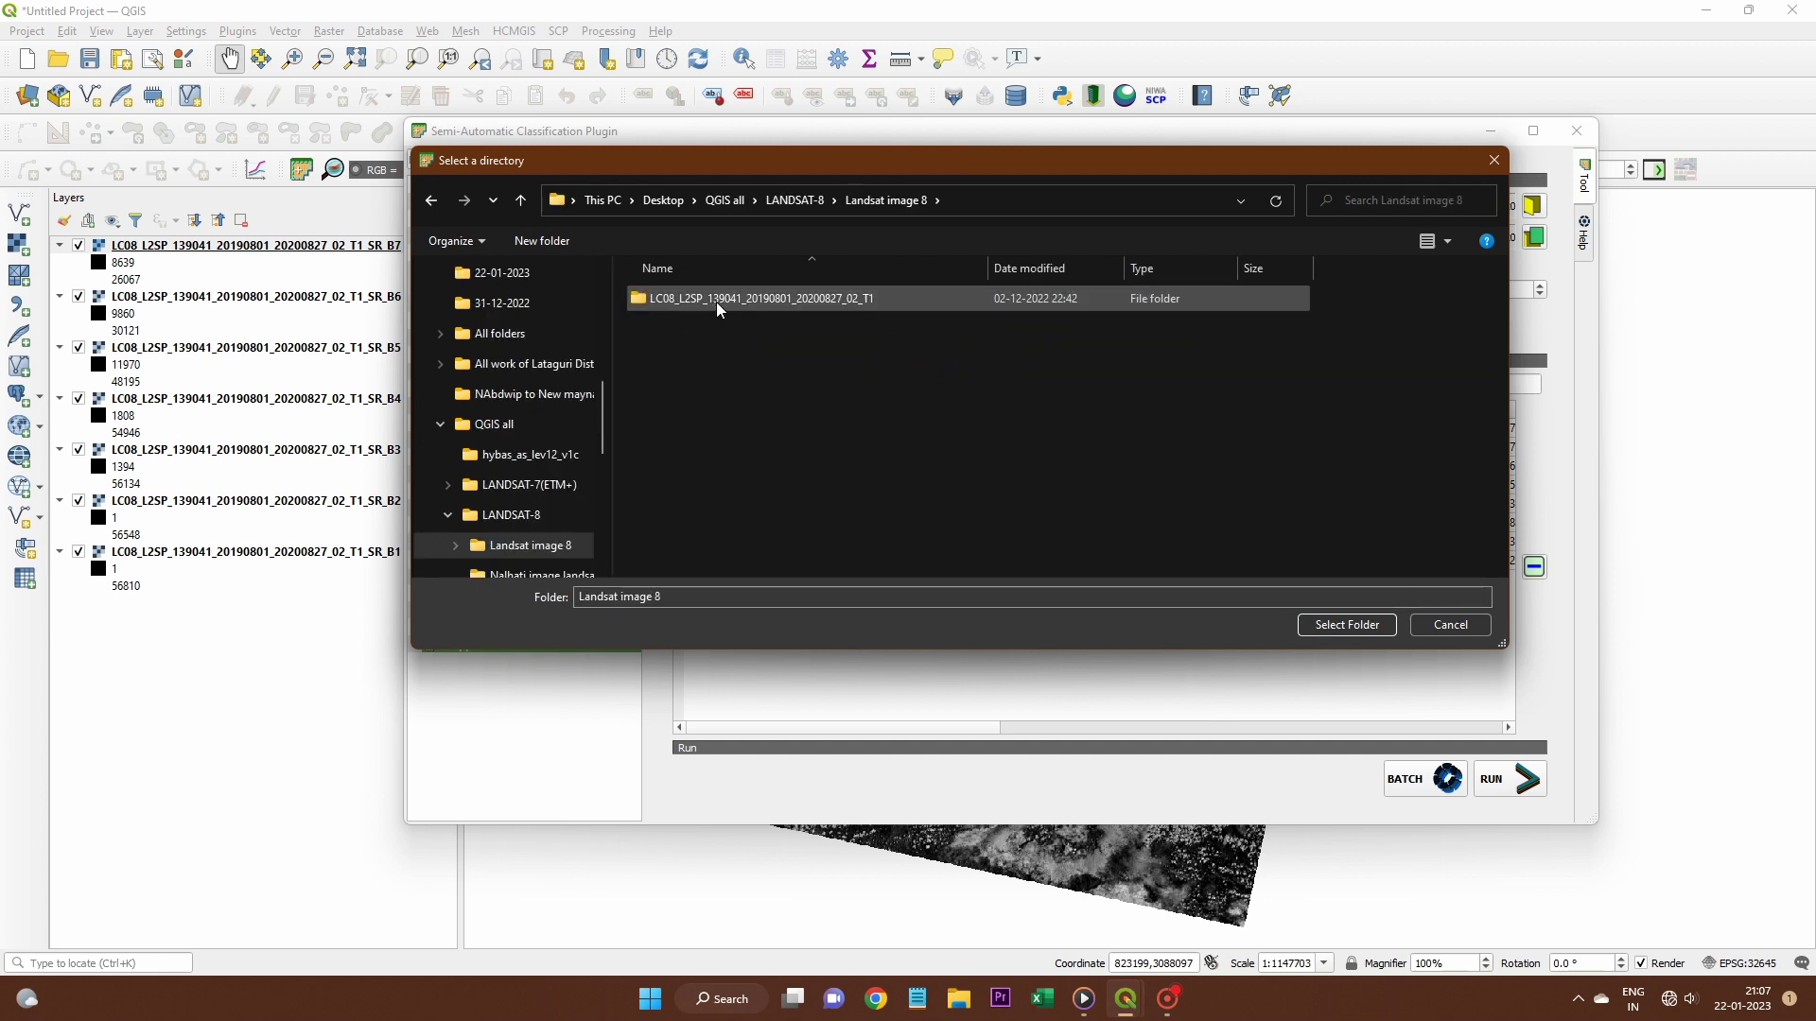
double_click(718, 299)
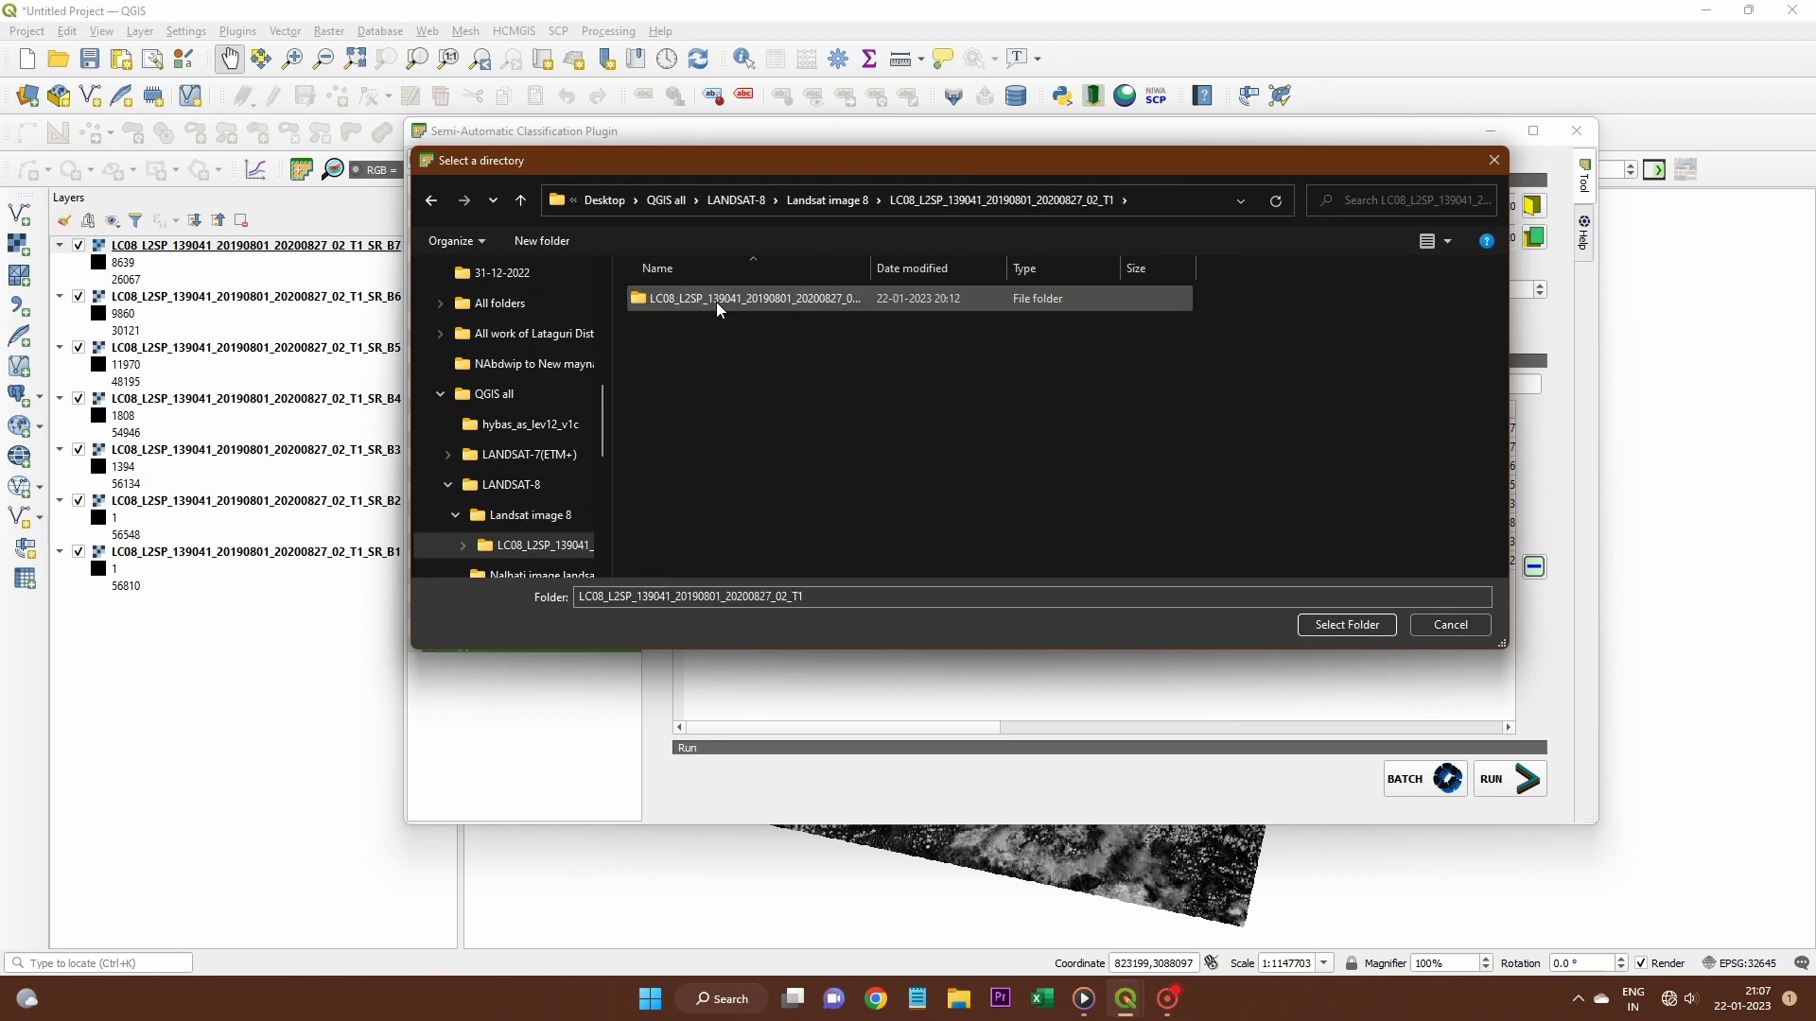
left_click(734, 301)
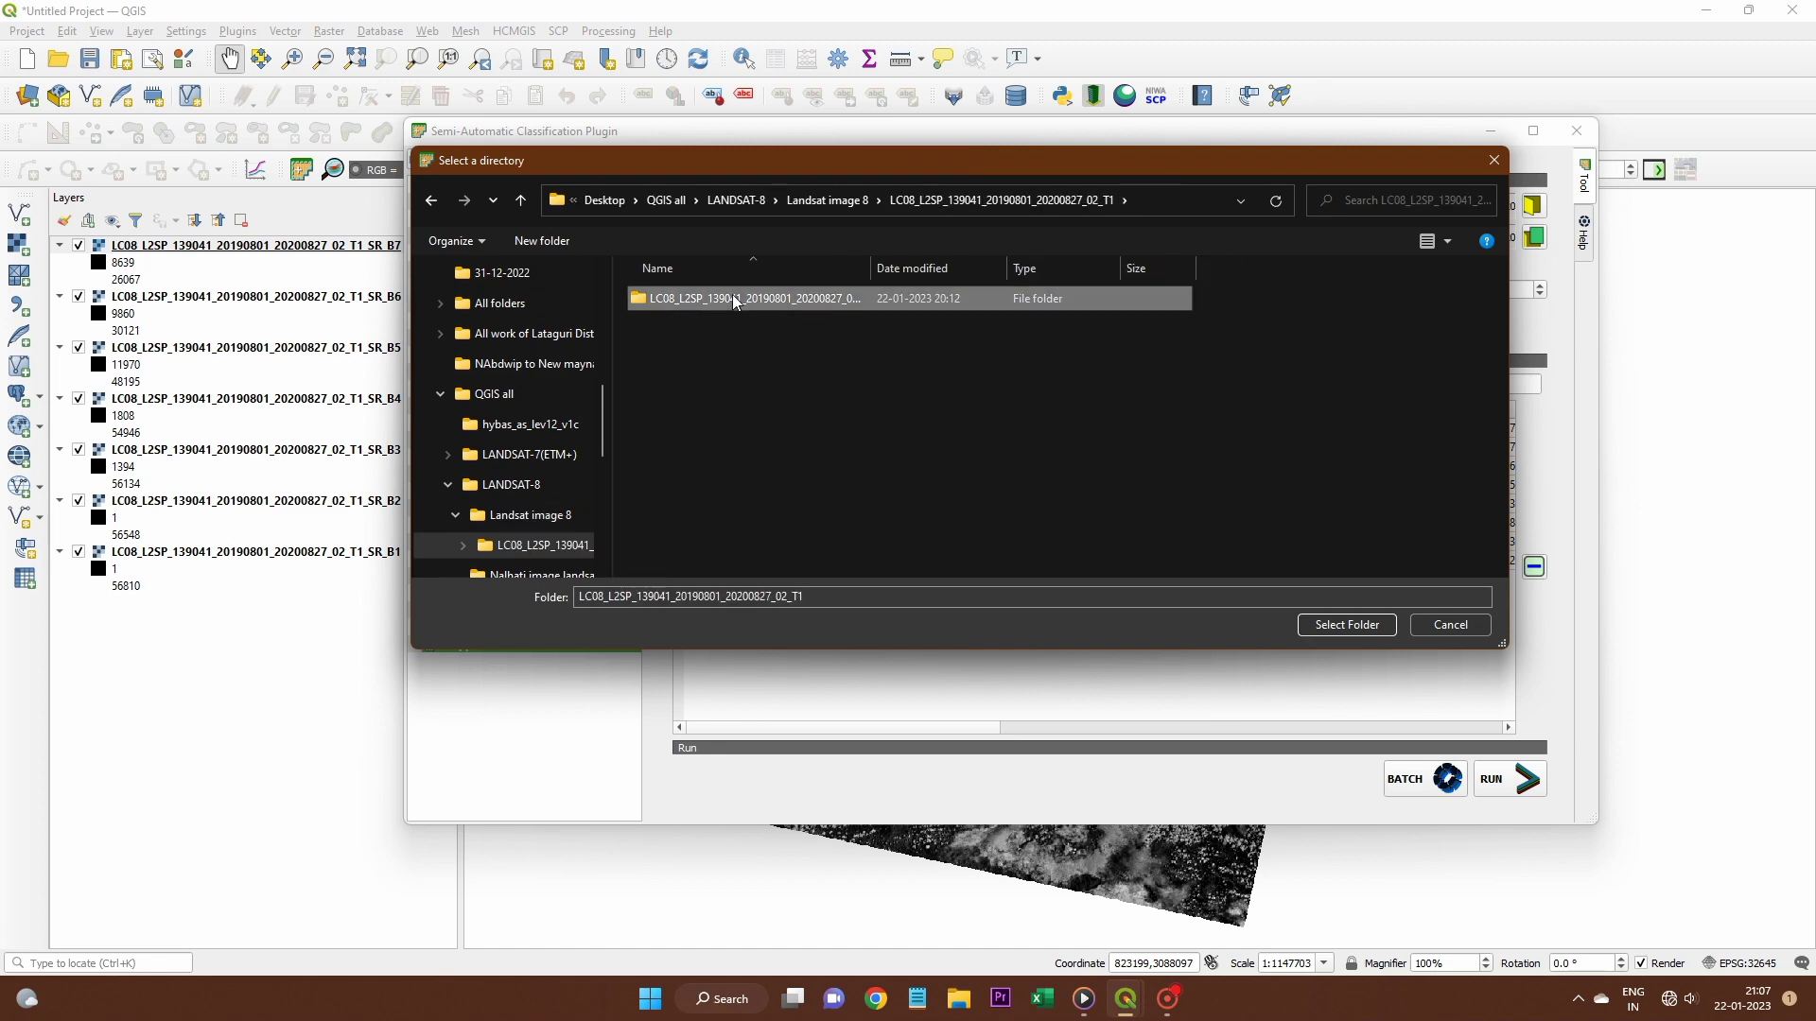
left_click(1349, 625)
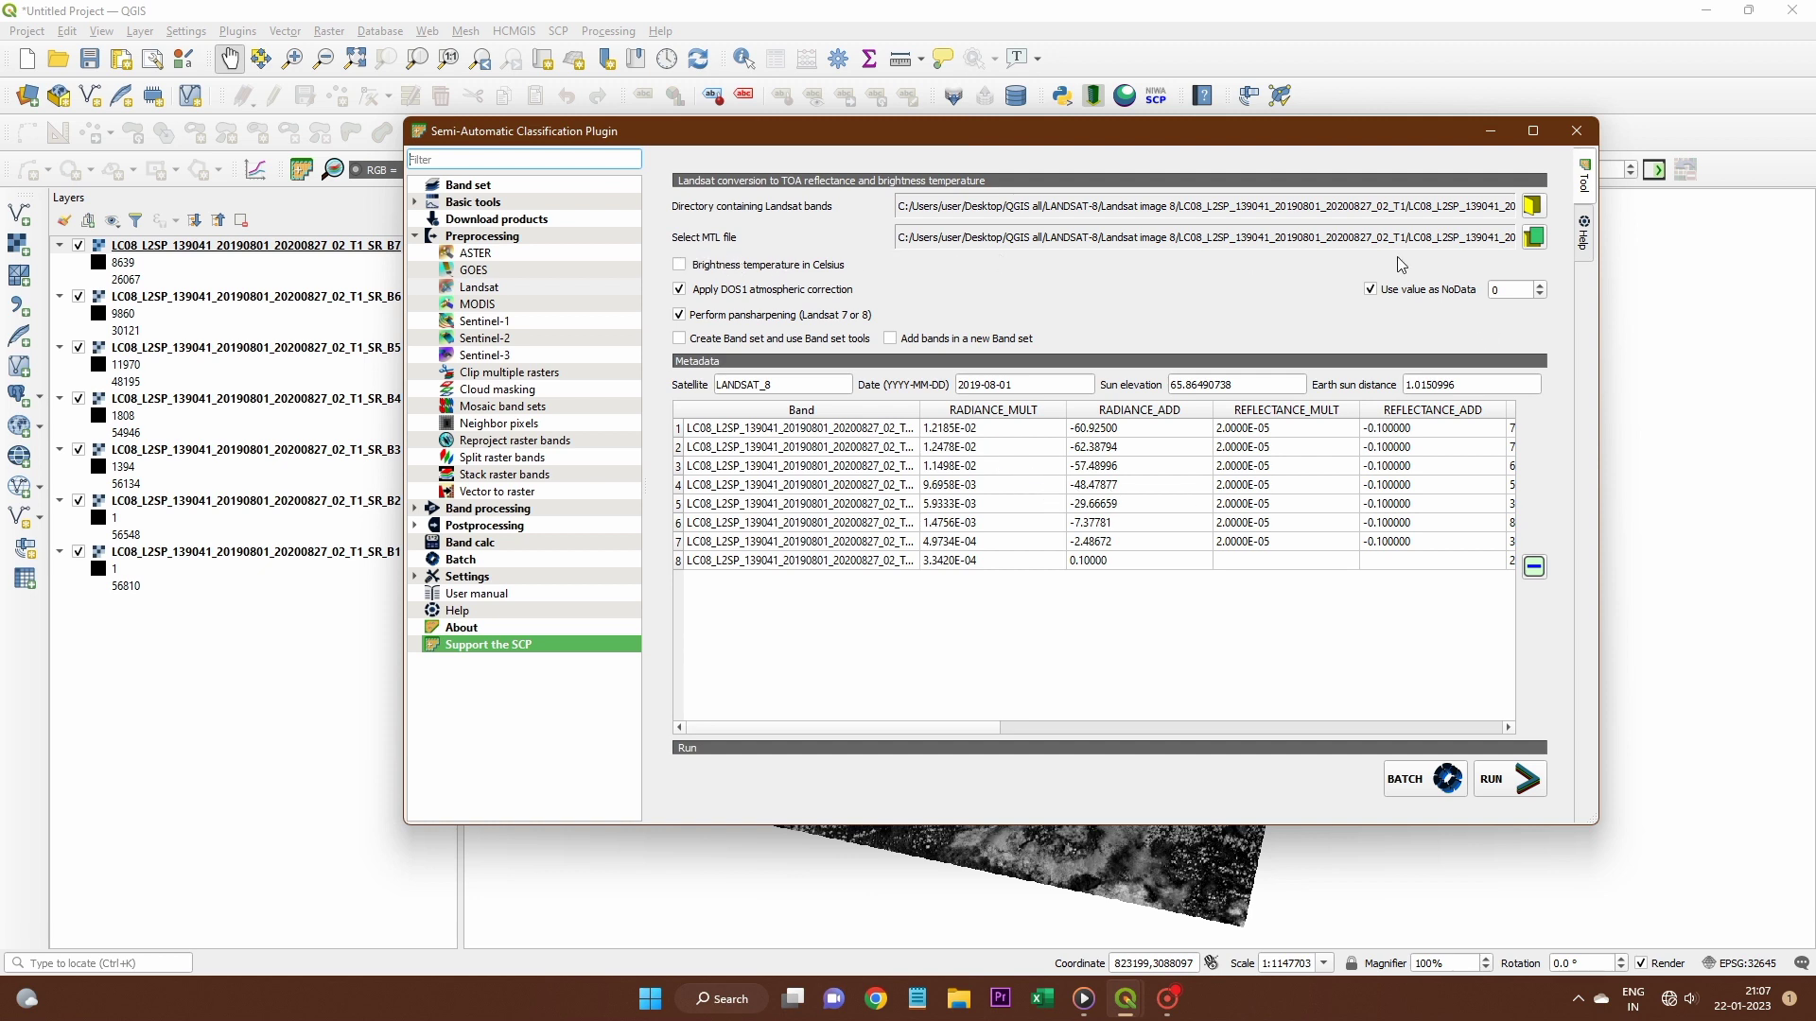
Load the text document LC08_L2SP_139041_20190801_20200827_02_T1_MTL as the MTL file for the Landsat conversion
left_click(1532, 239)
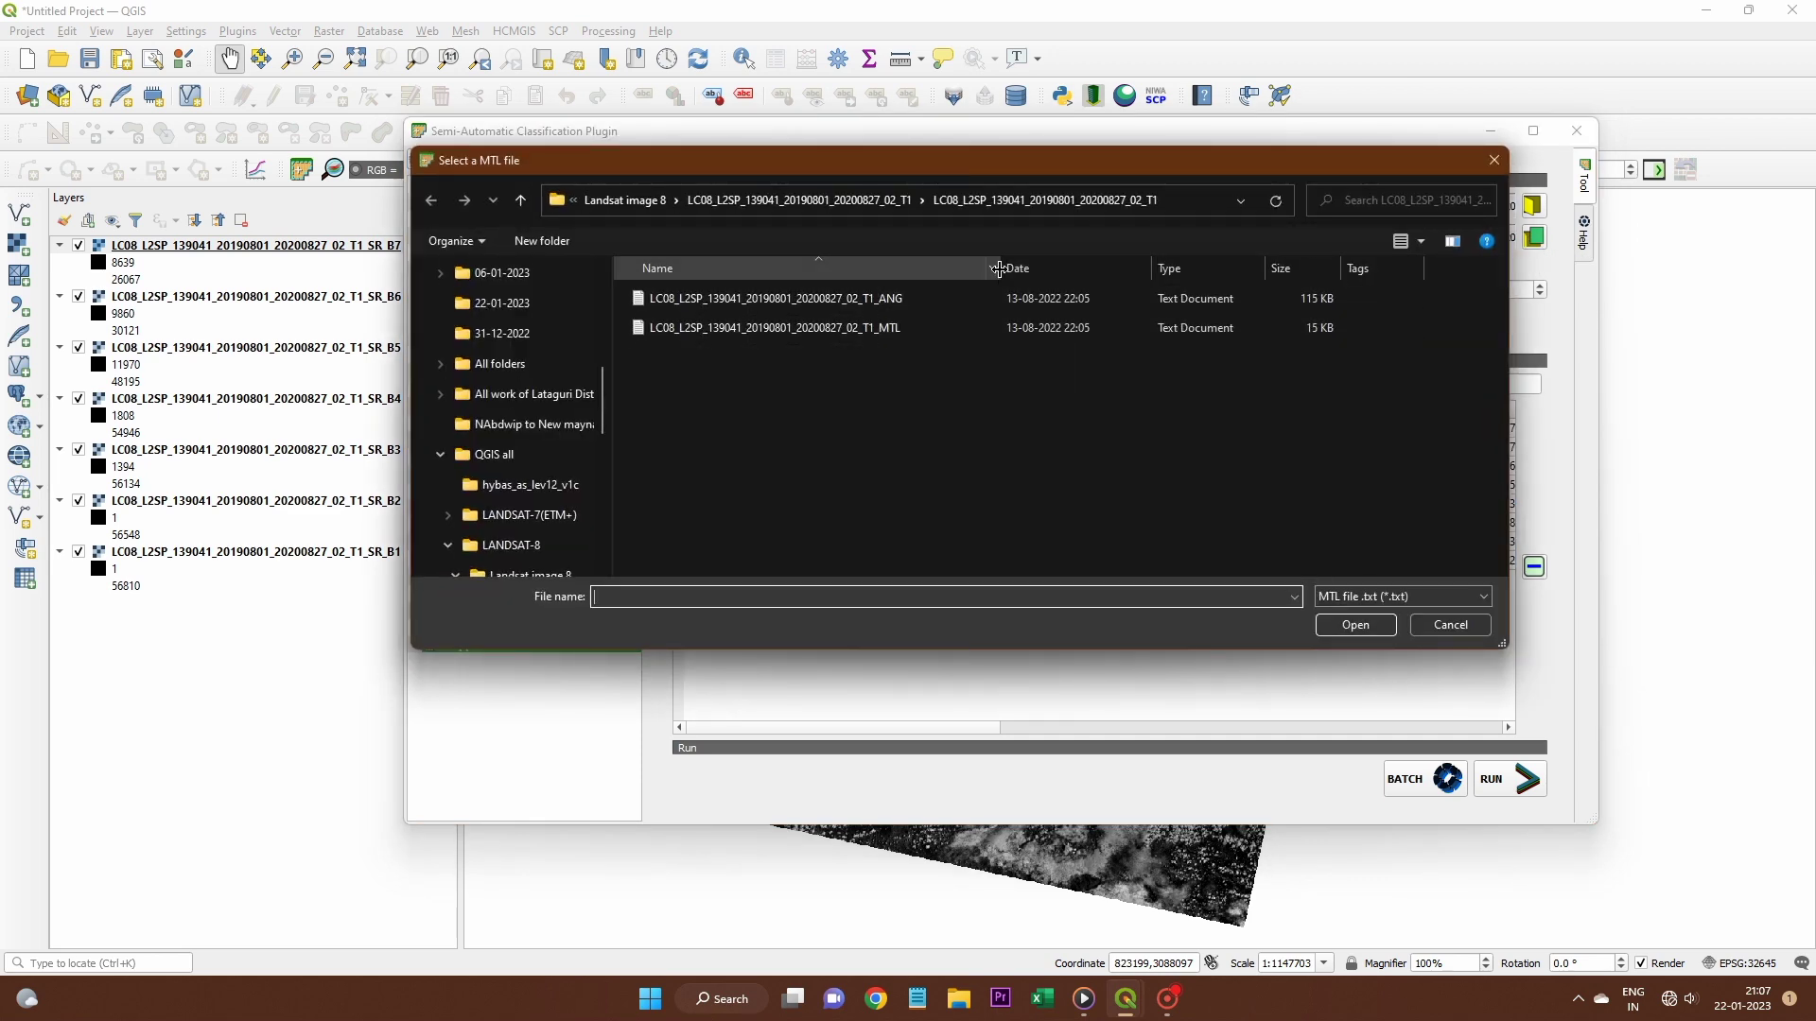
left_click_drag(999, 268, 802, 270)
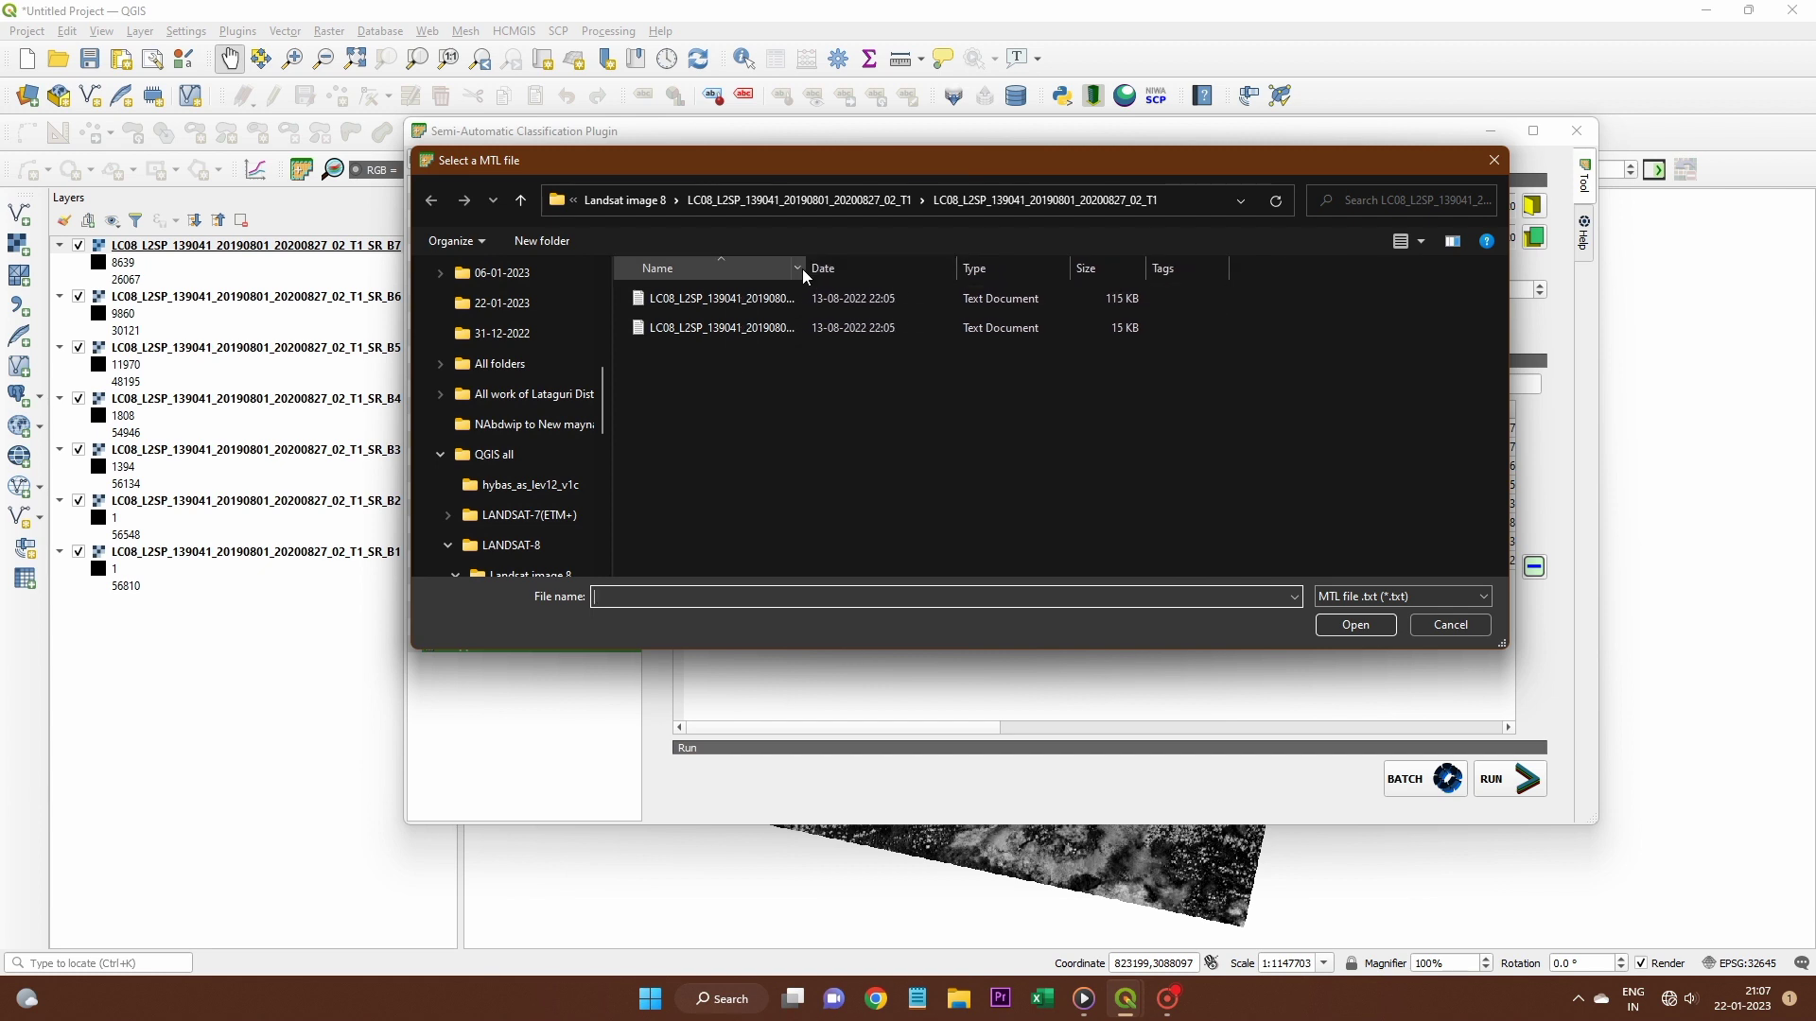
left_click_drag(808, 268, 1087, 268)
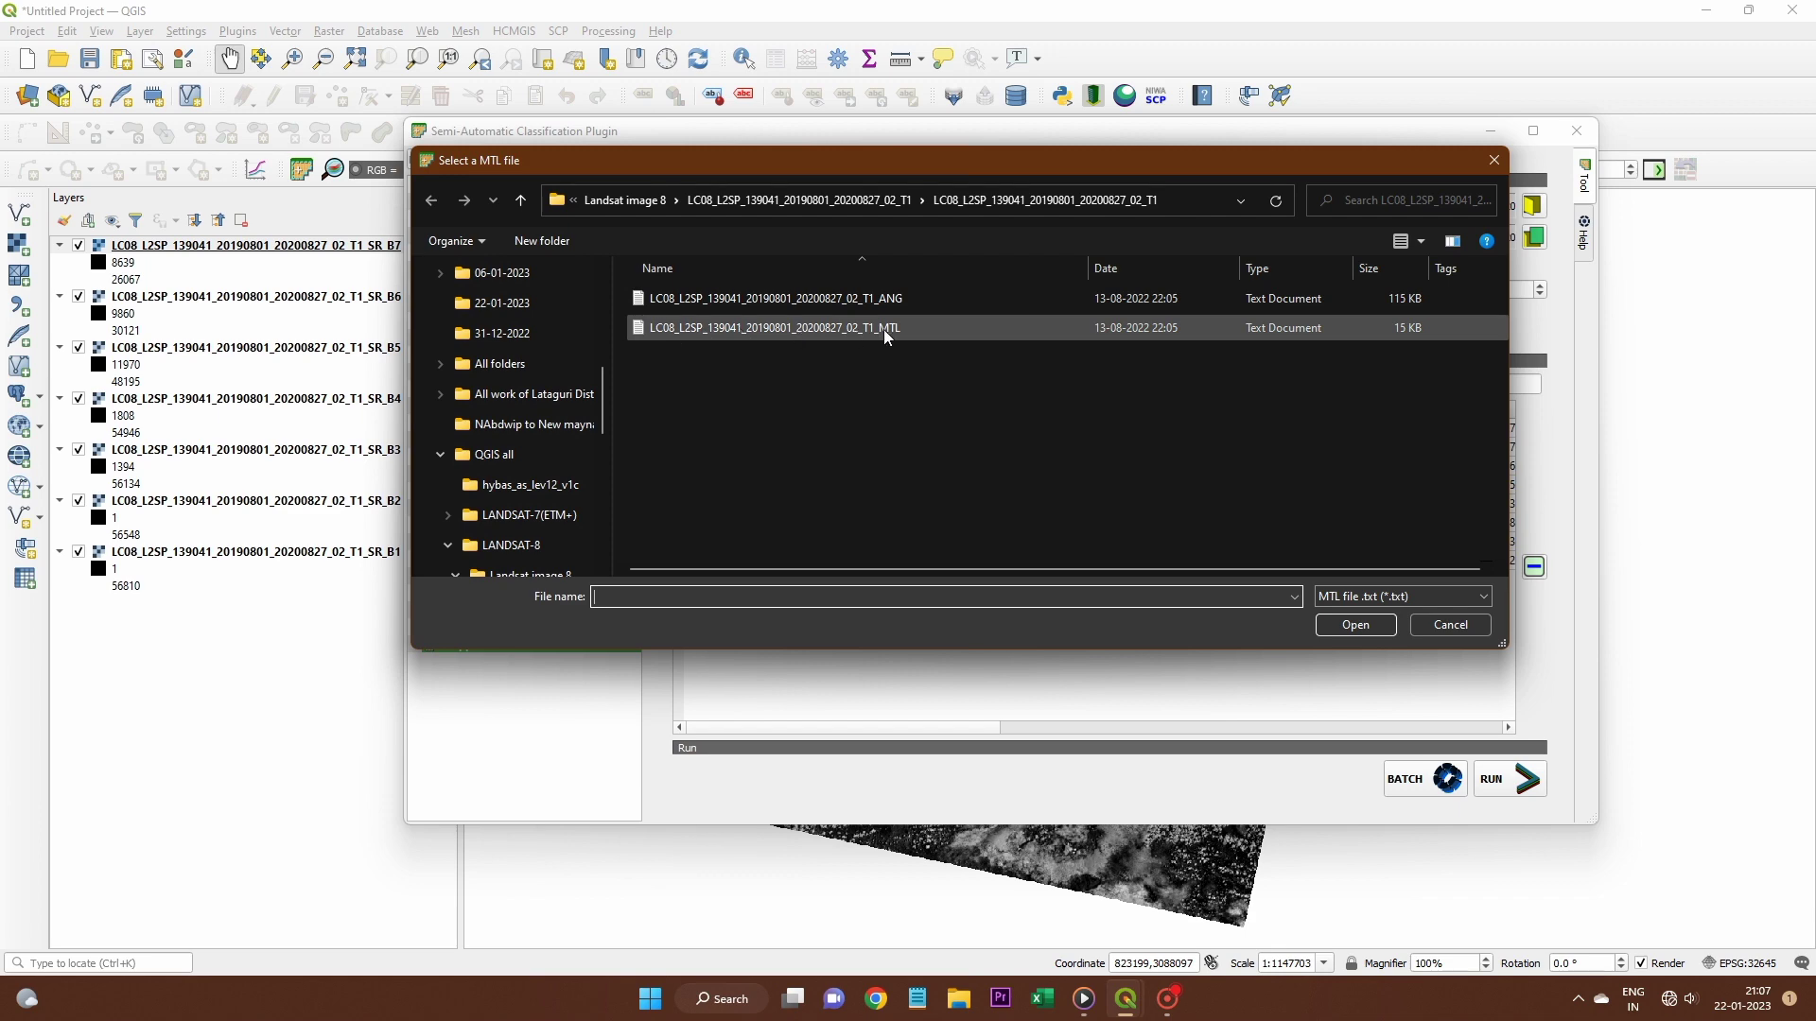
left_click(863, 329)
left_click(1355, 625)
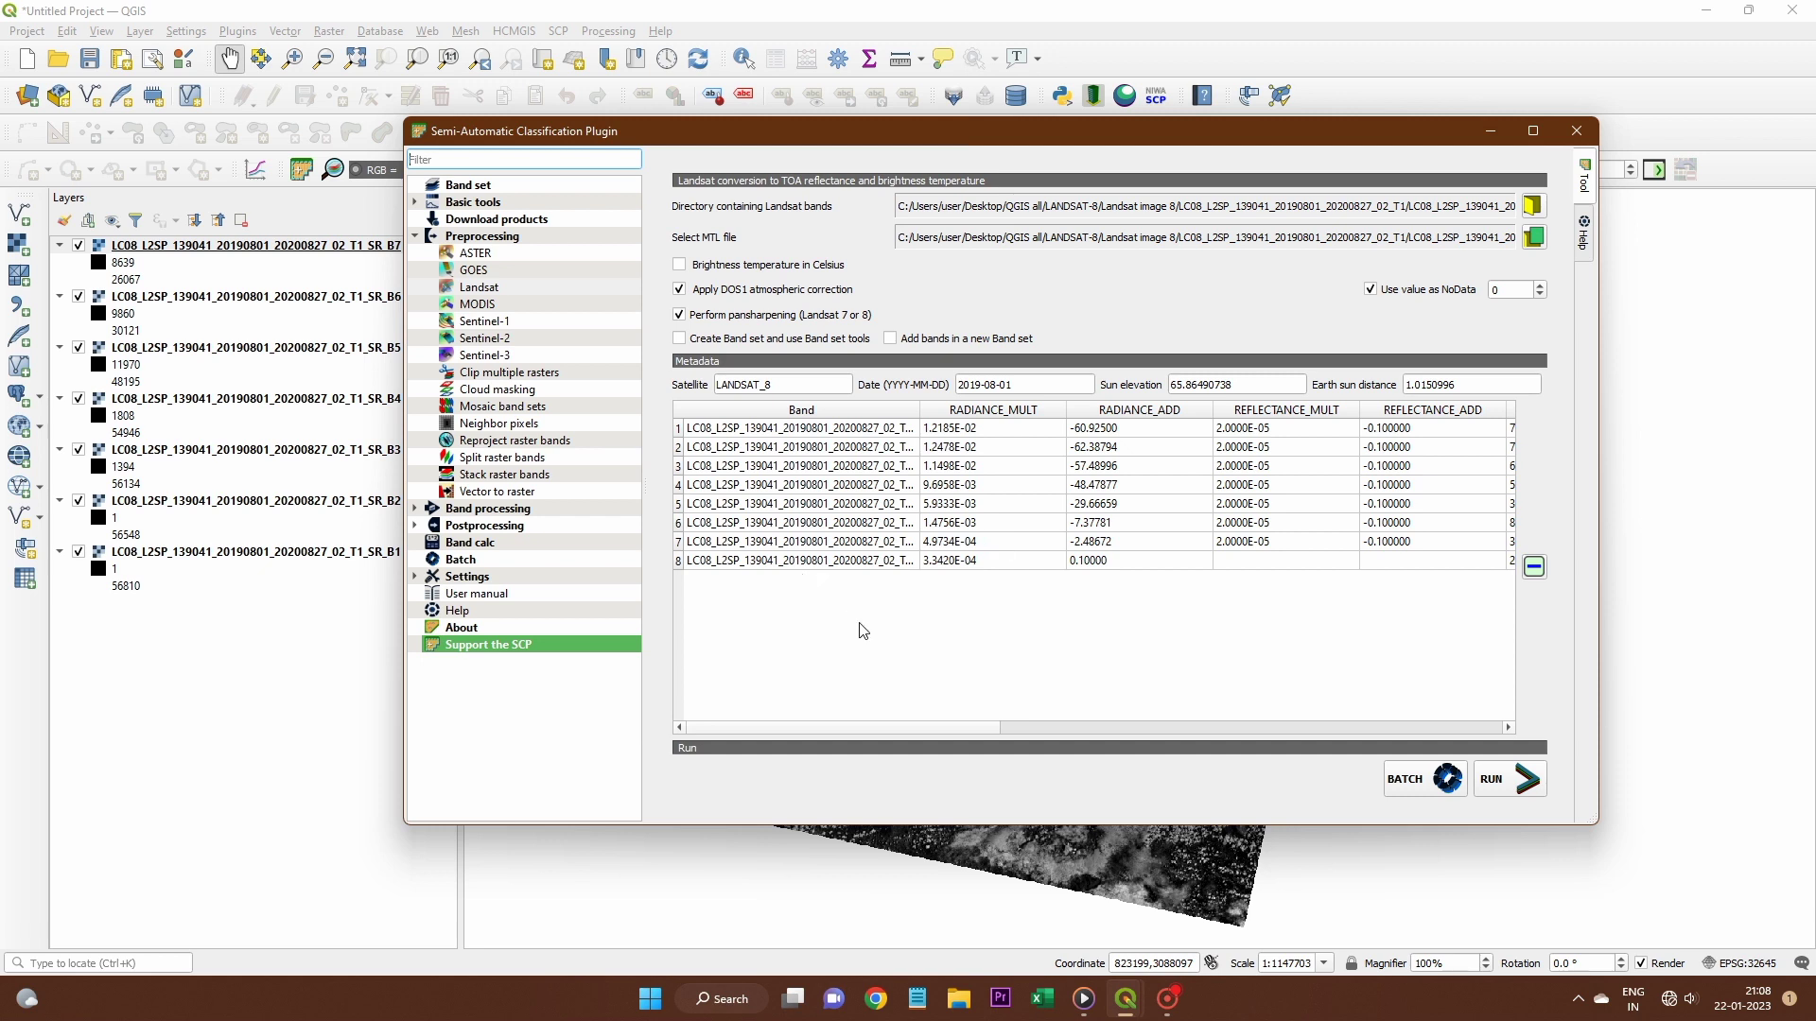
Clear all Landsat conversion and band set options, and re-enable only DOS1 atmospheric correction and pansharpening
left_click(680, 315)
left_click(679, 339)
left_click(889, 340)
left_click(679, 338)
left_click(890, 338)
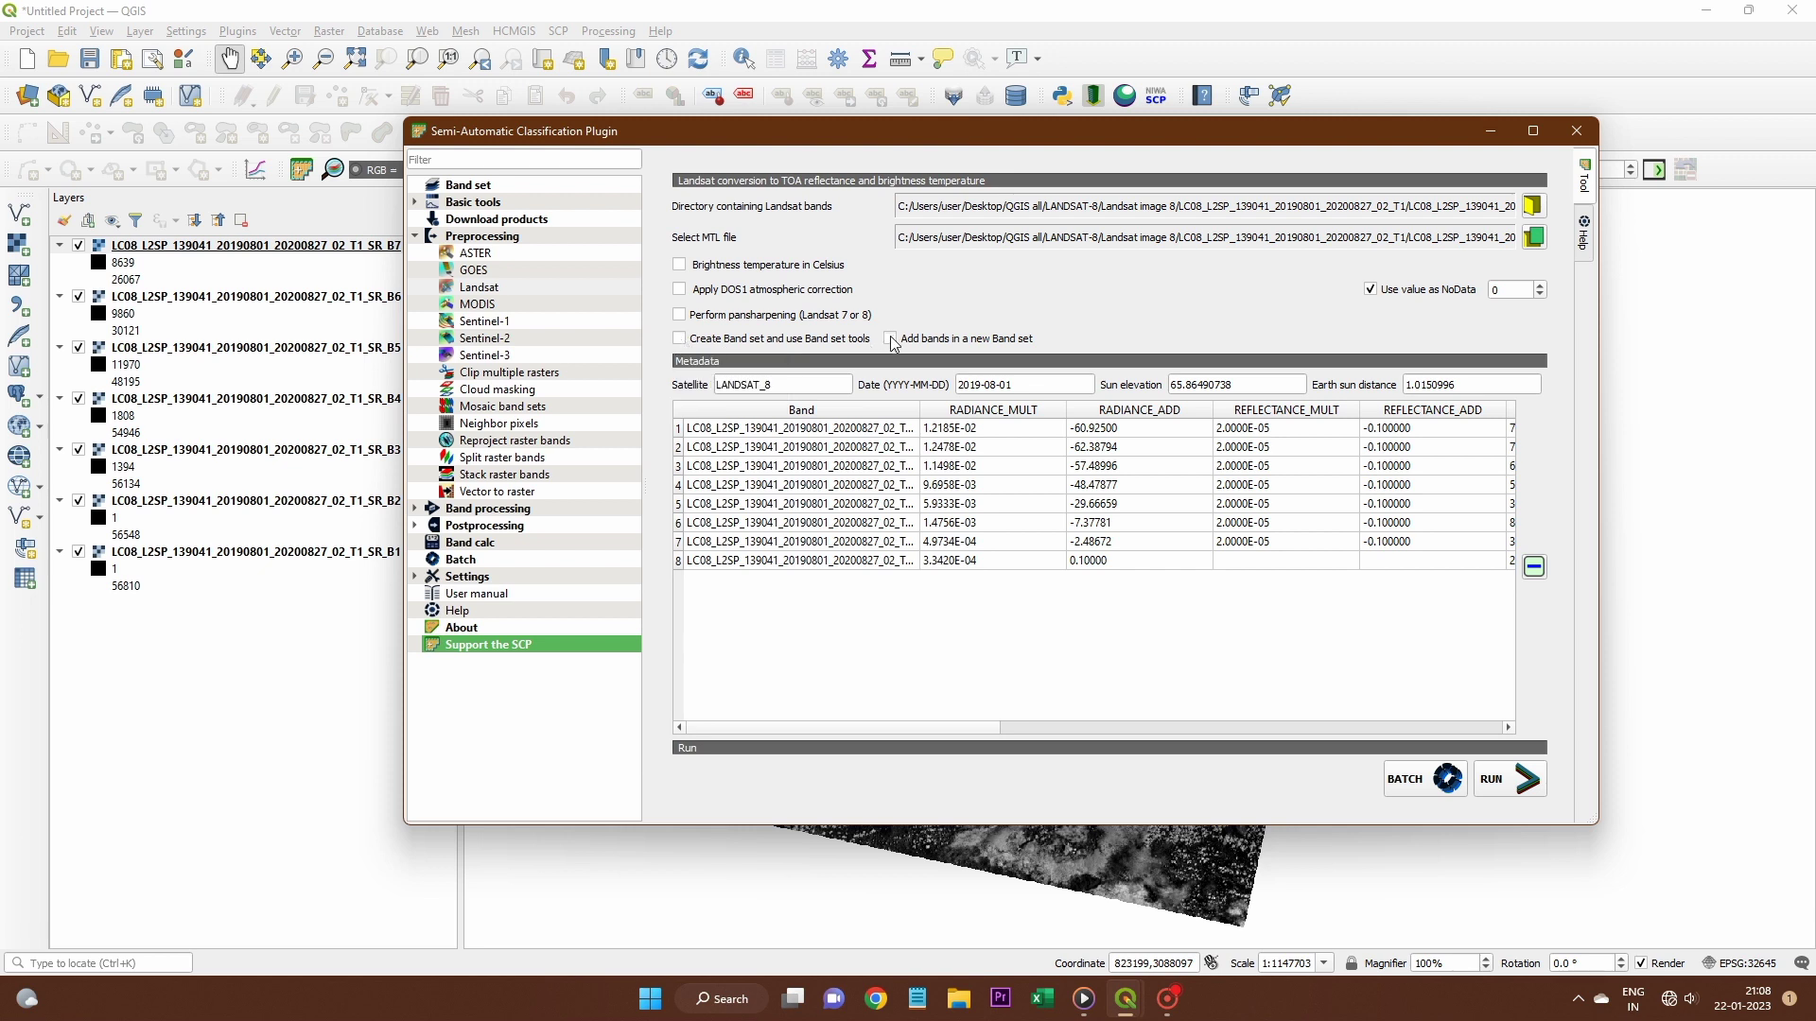
left_click(681, 290)
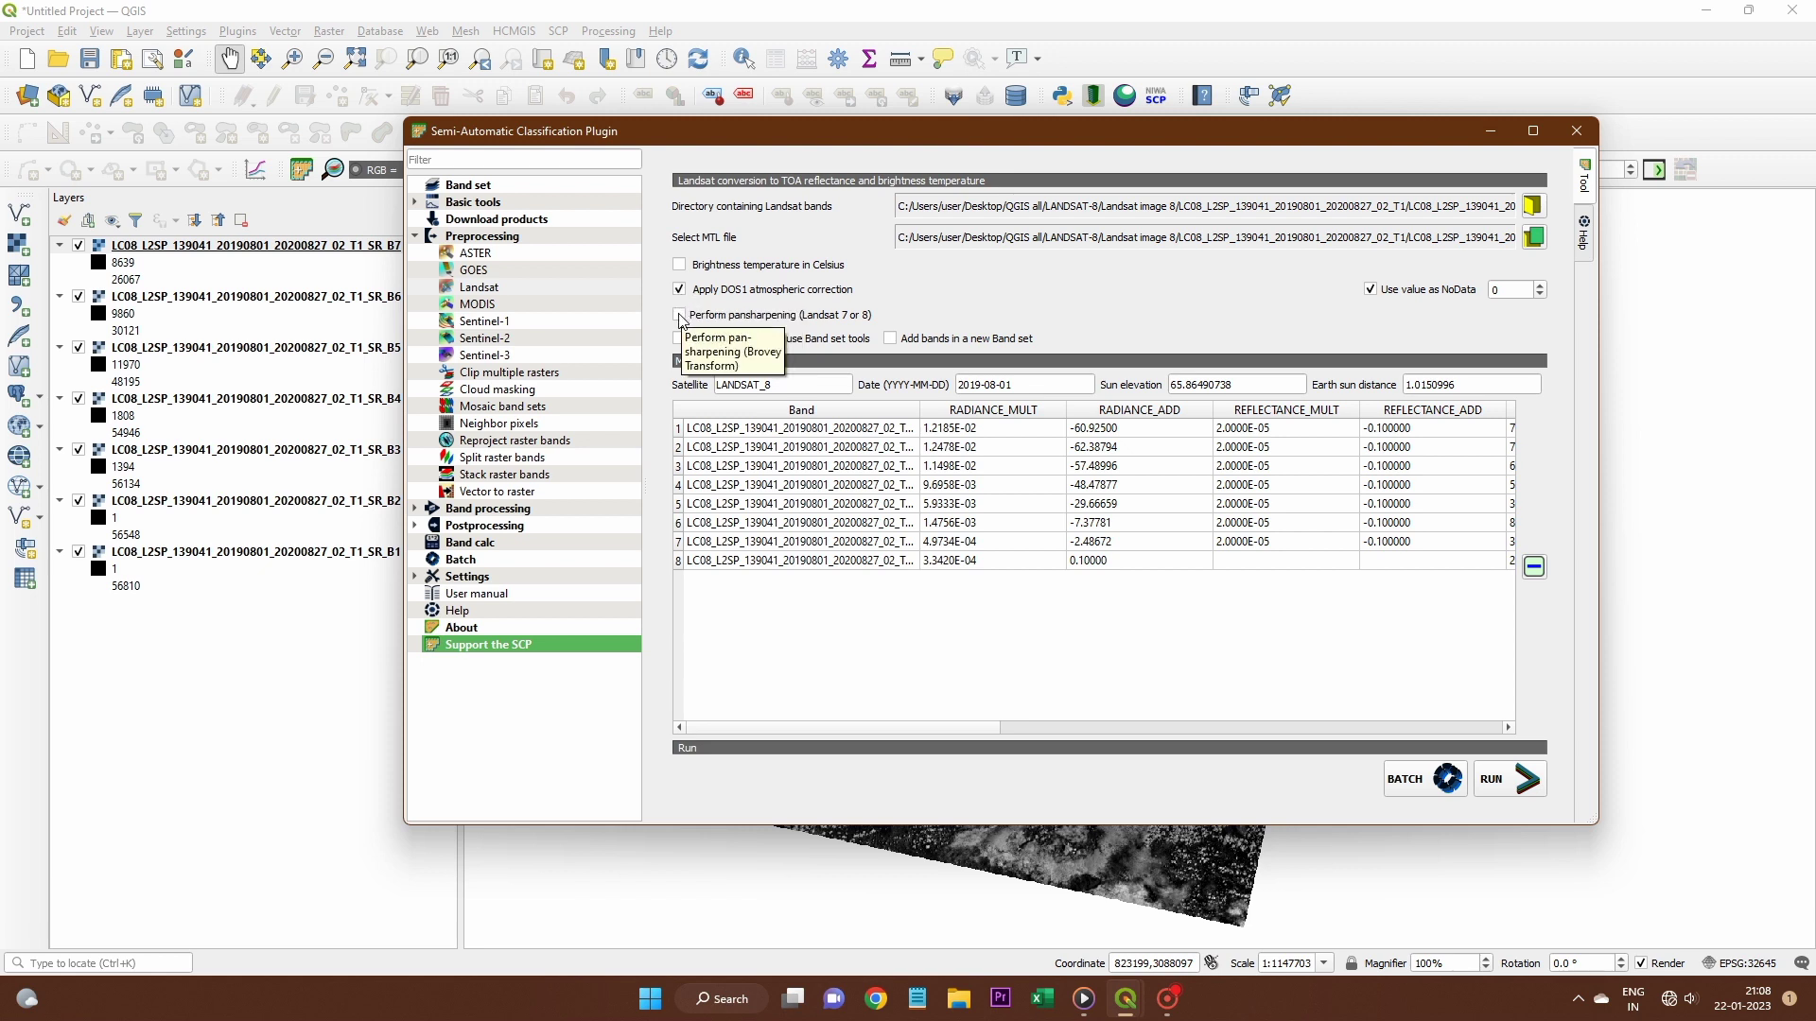
left_click(680, 316)
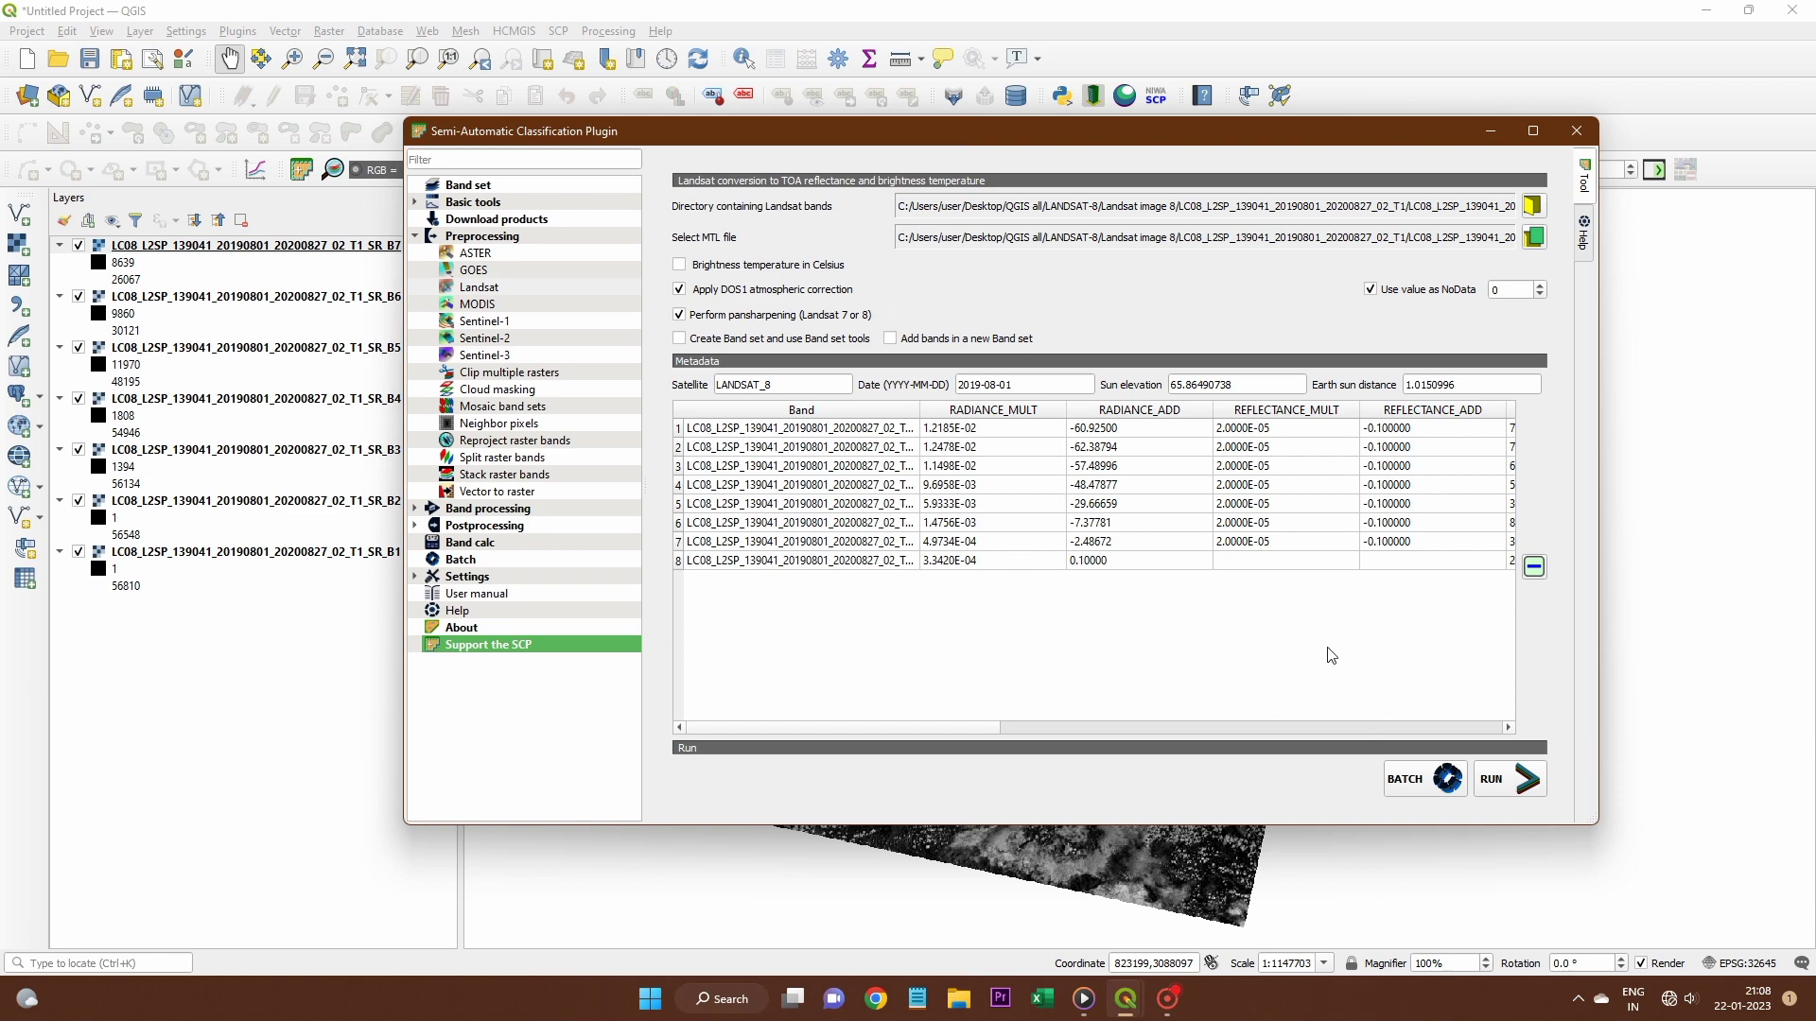
Run the Landsat conversion and create an output folder named "Atmospheric correction" inside Desktop > 22-01-2023
left_click(1513, 780)
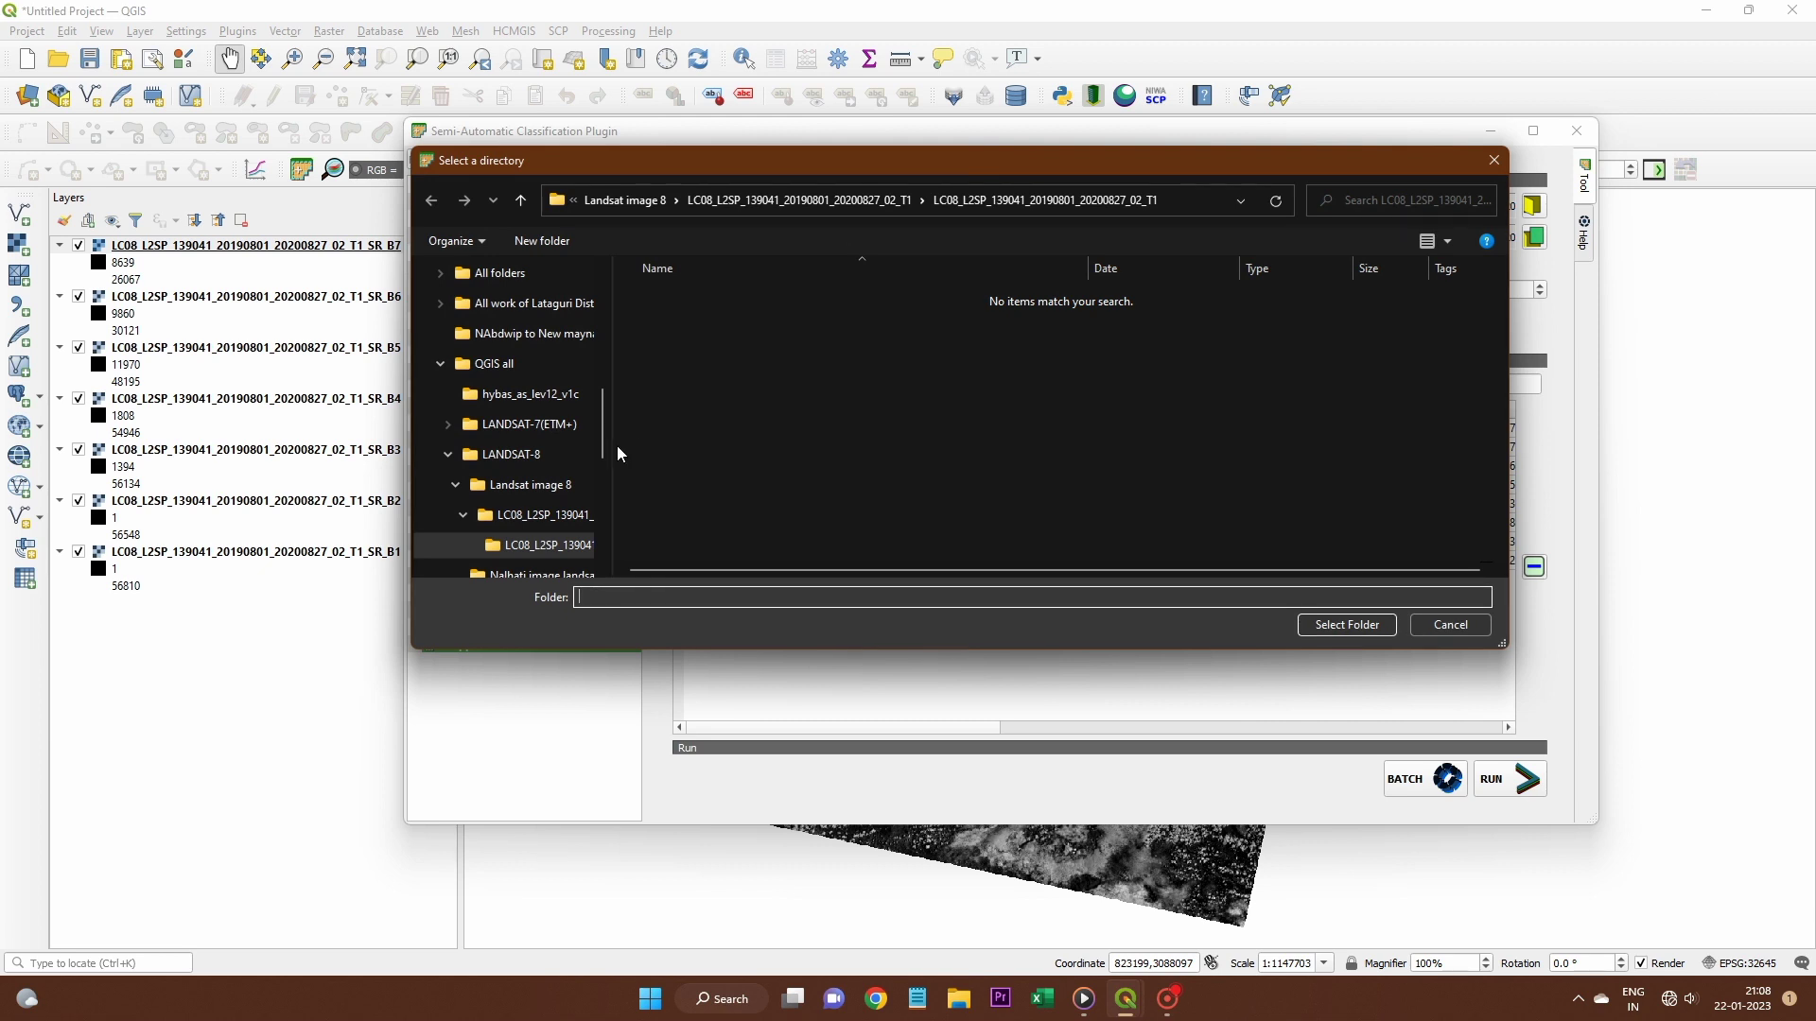
scroll(554, 473, "up", 3)
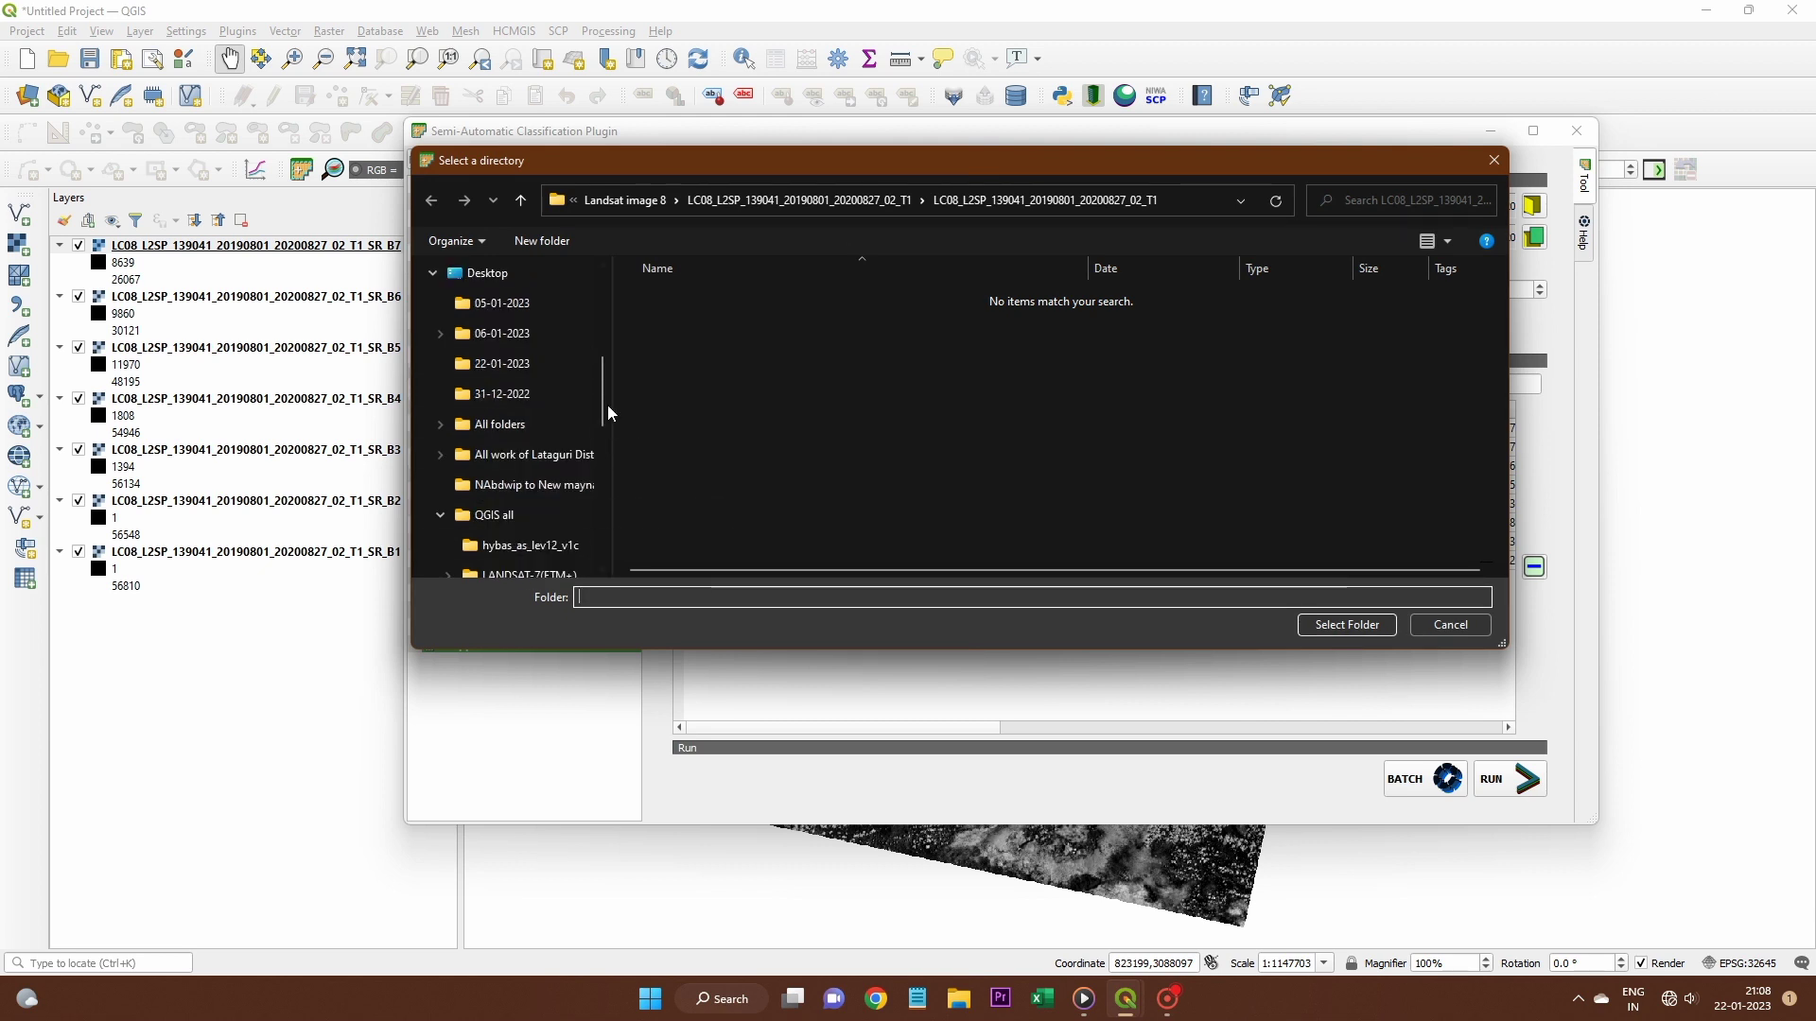
scroll(594, 361, "up", 1)
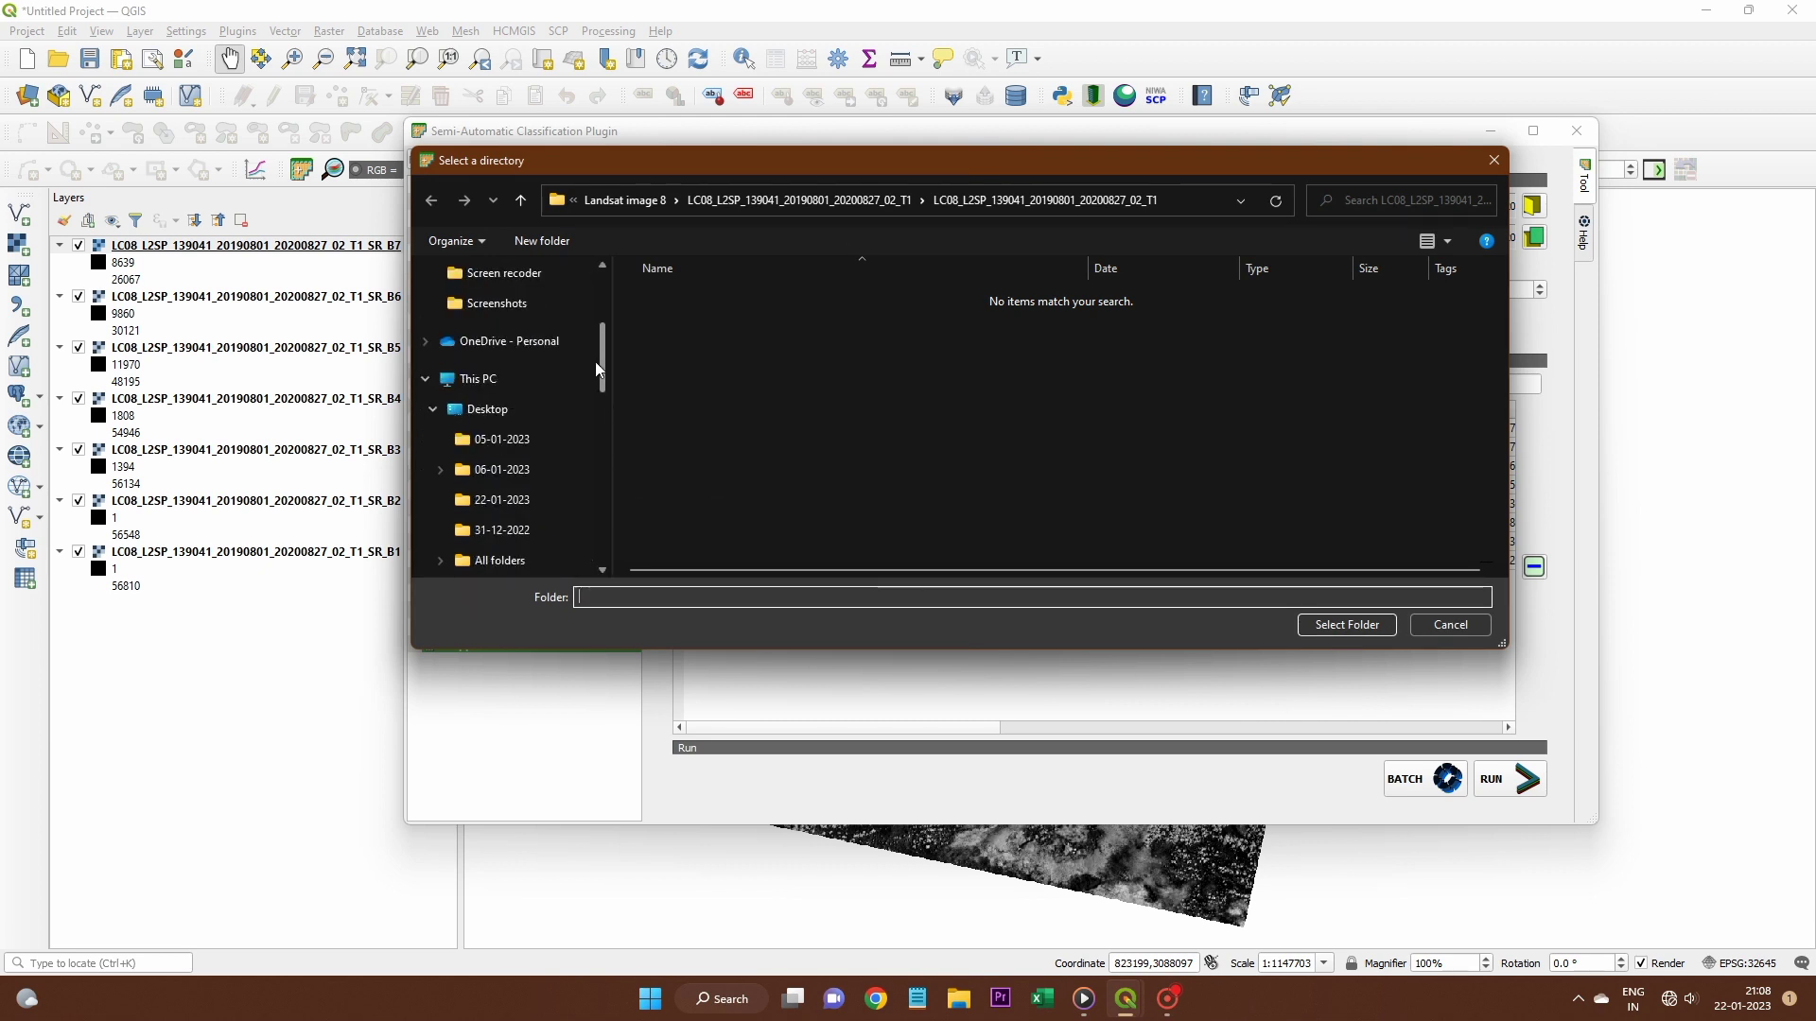
left_click(504, 417)
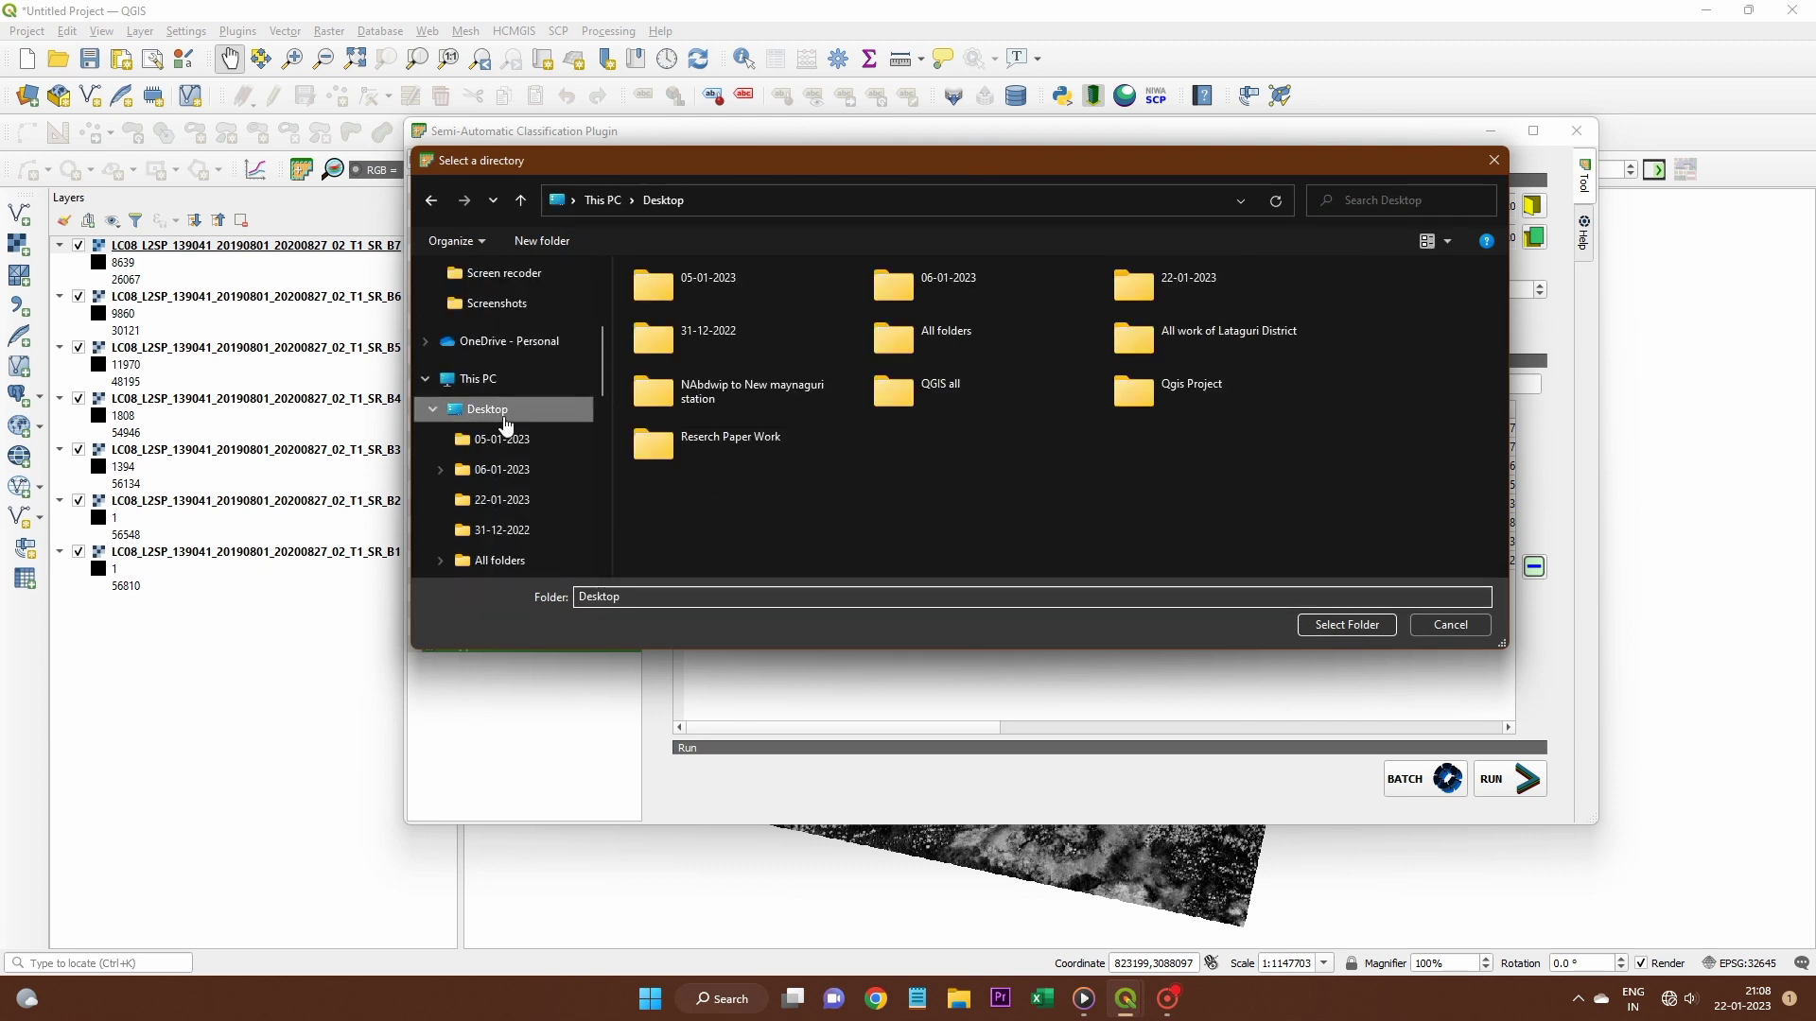
double_click(1180, 280)
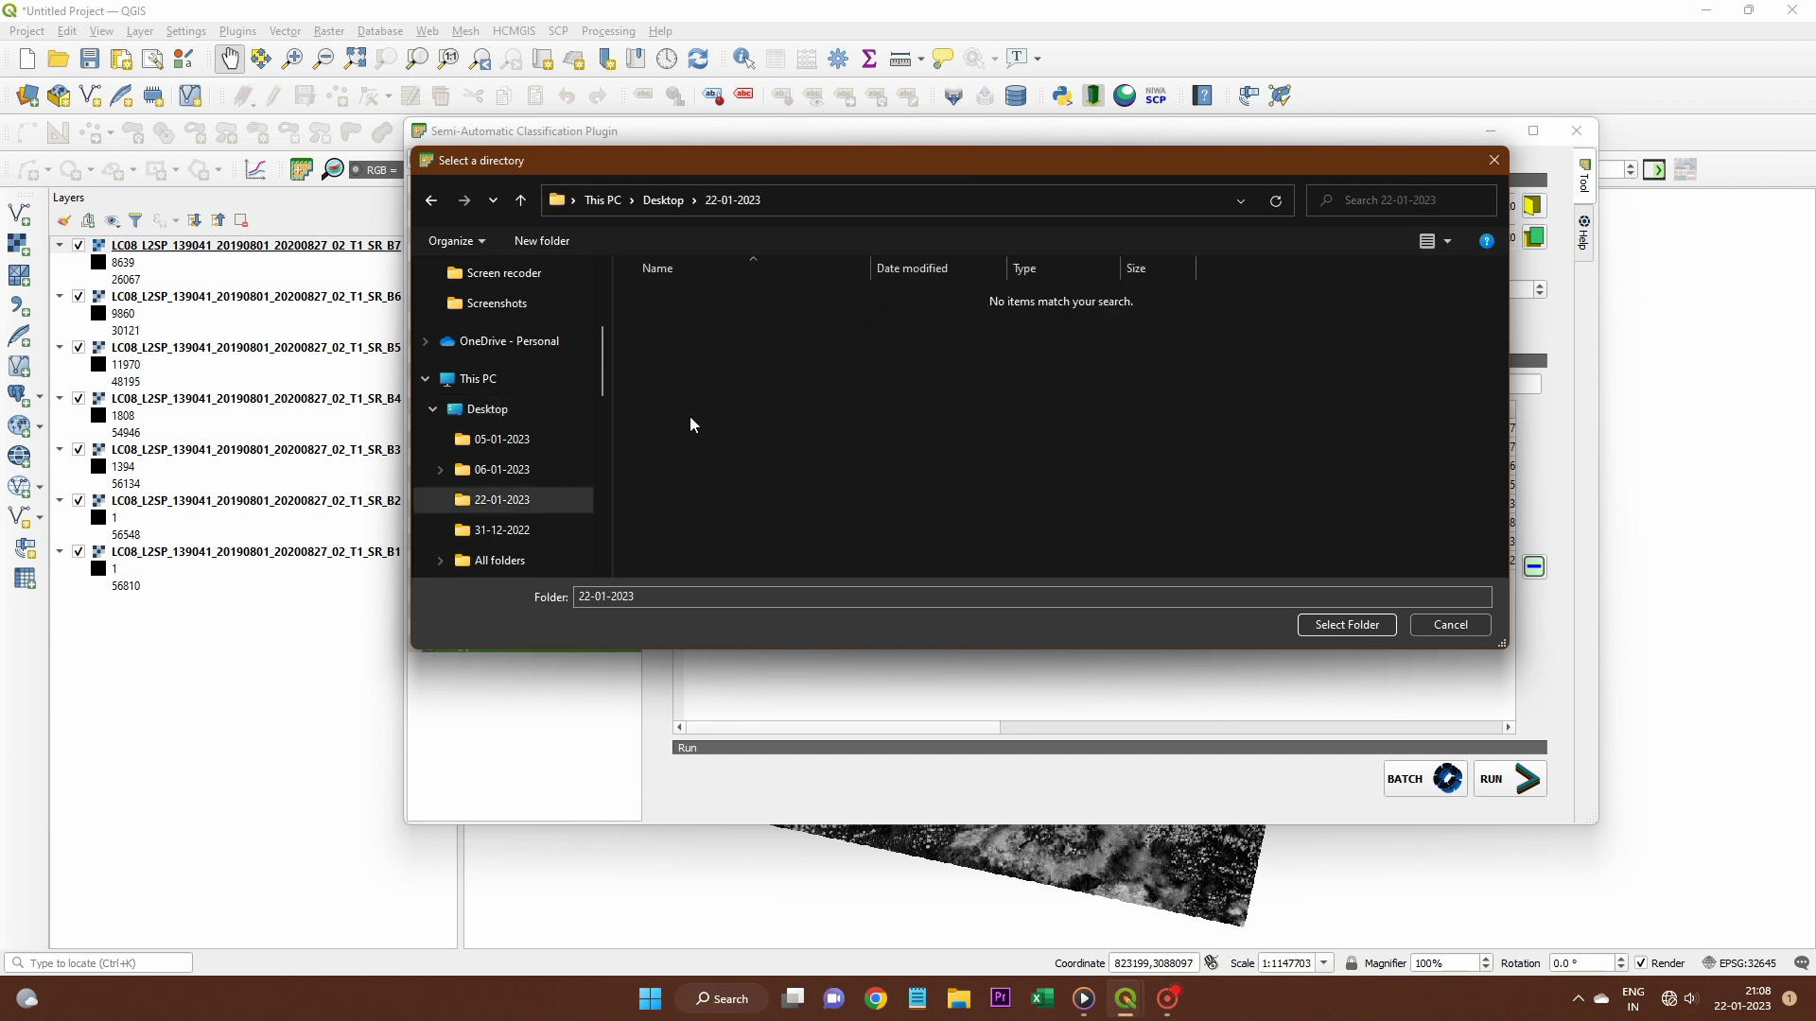
left_click(530, 242)
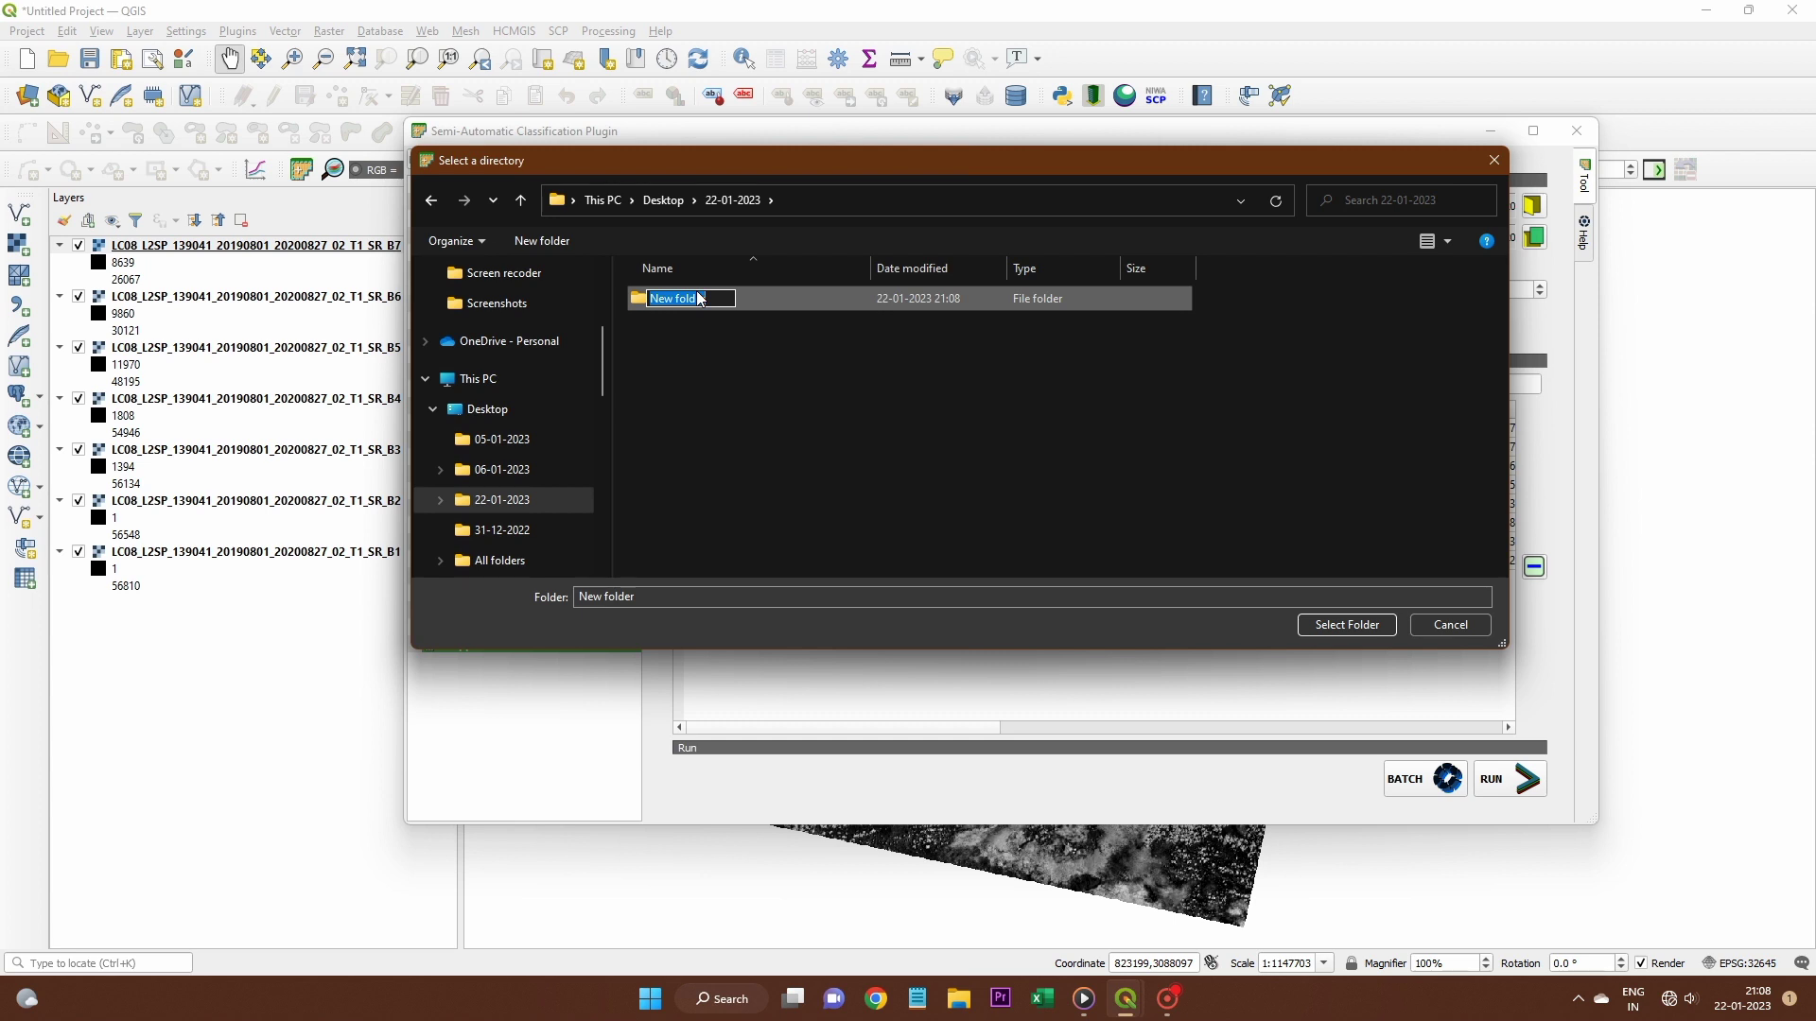
type("Atmo")
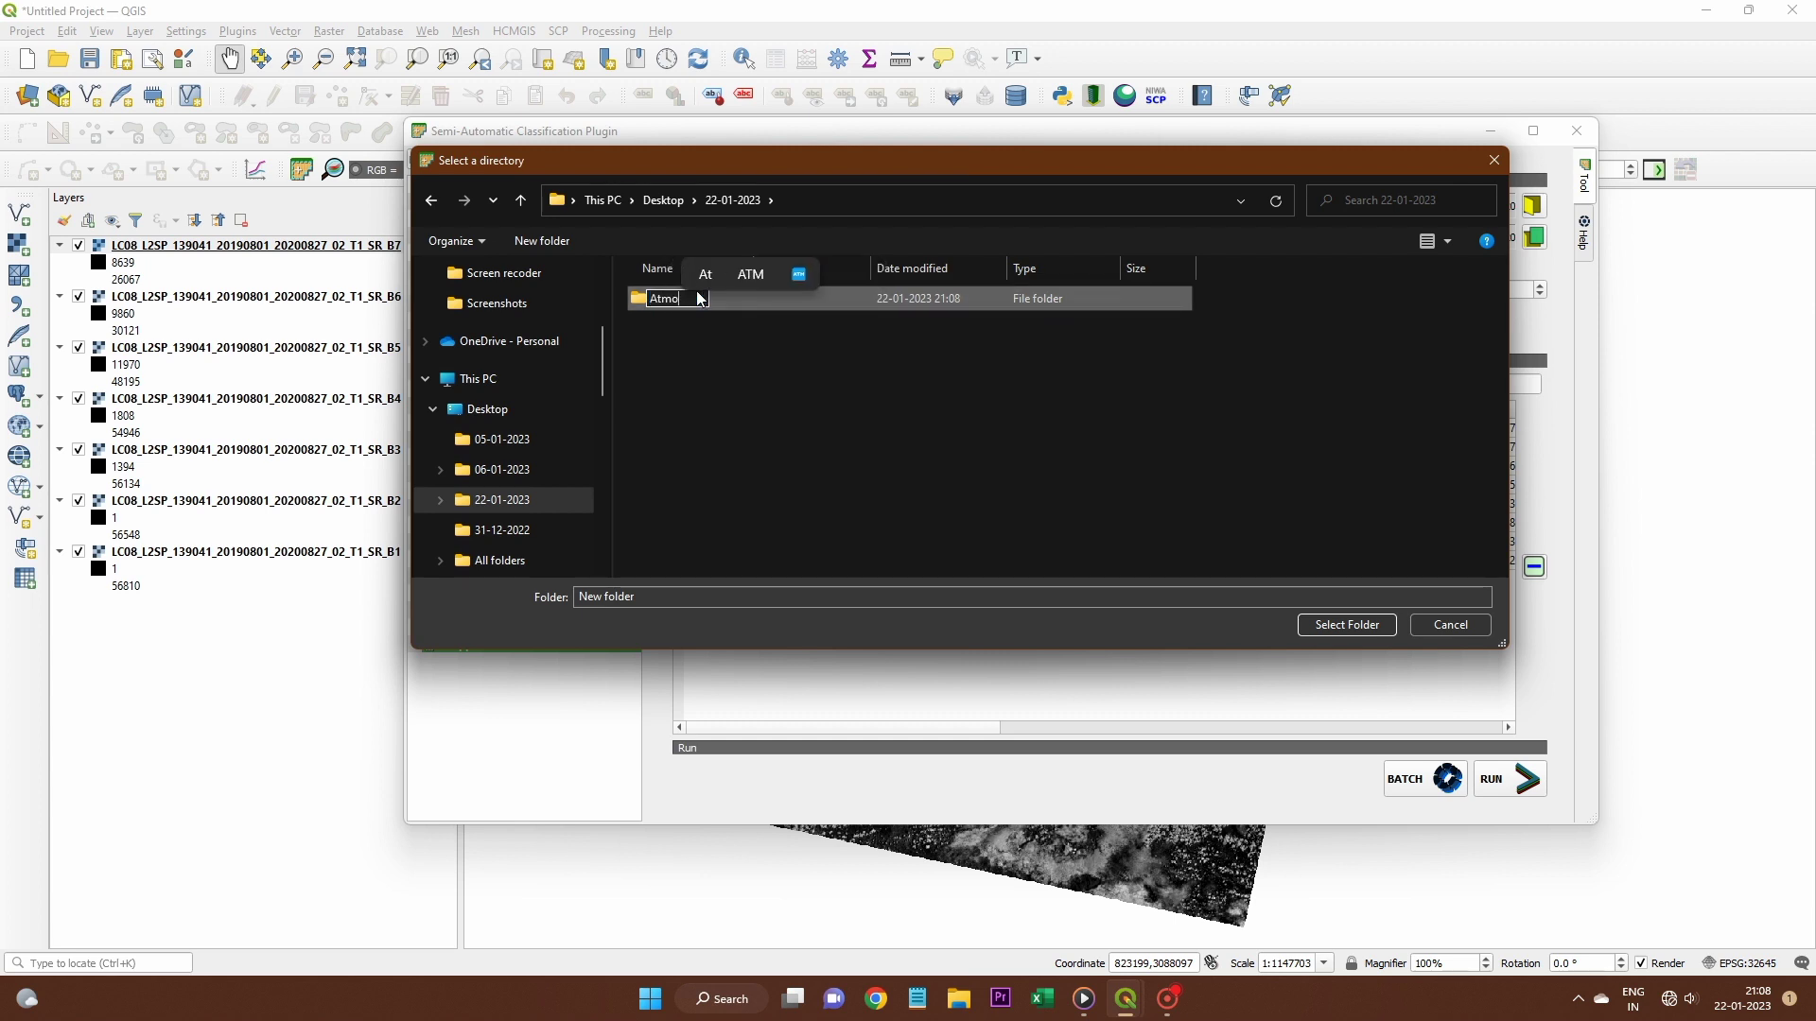
type("sph")
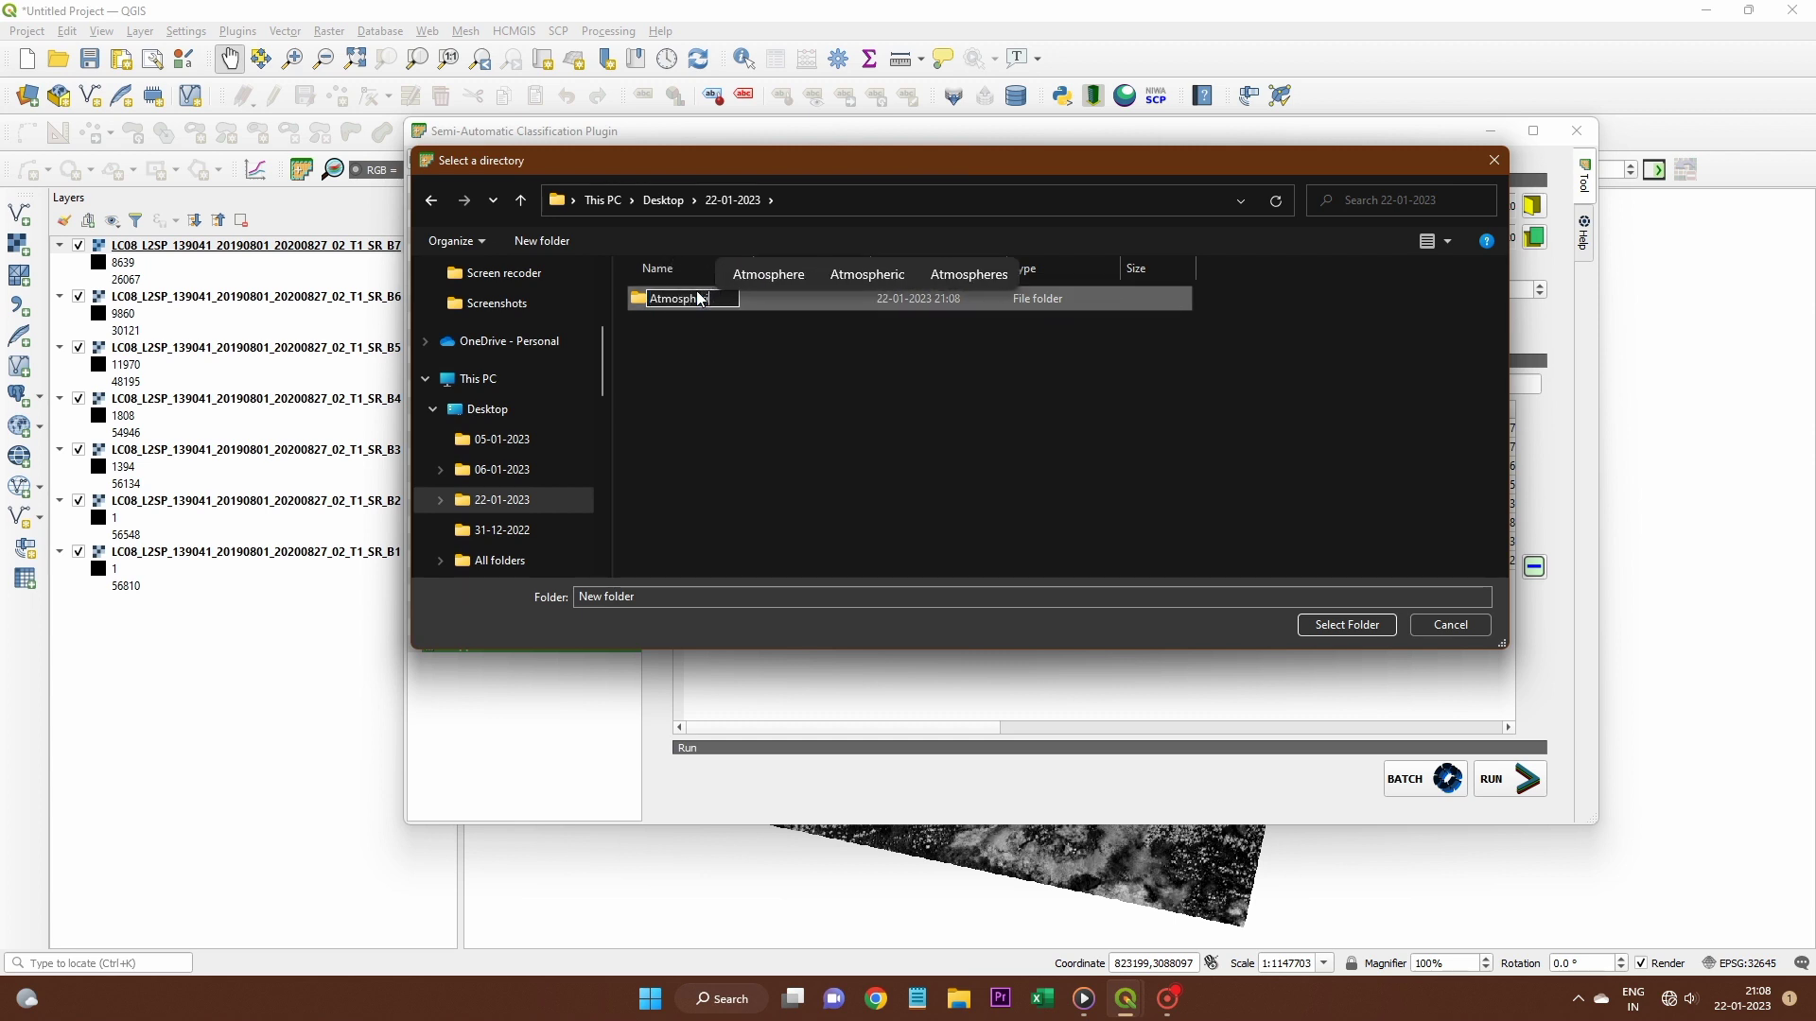
type("eric correction")
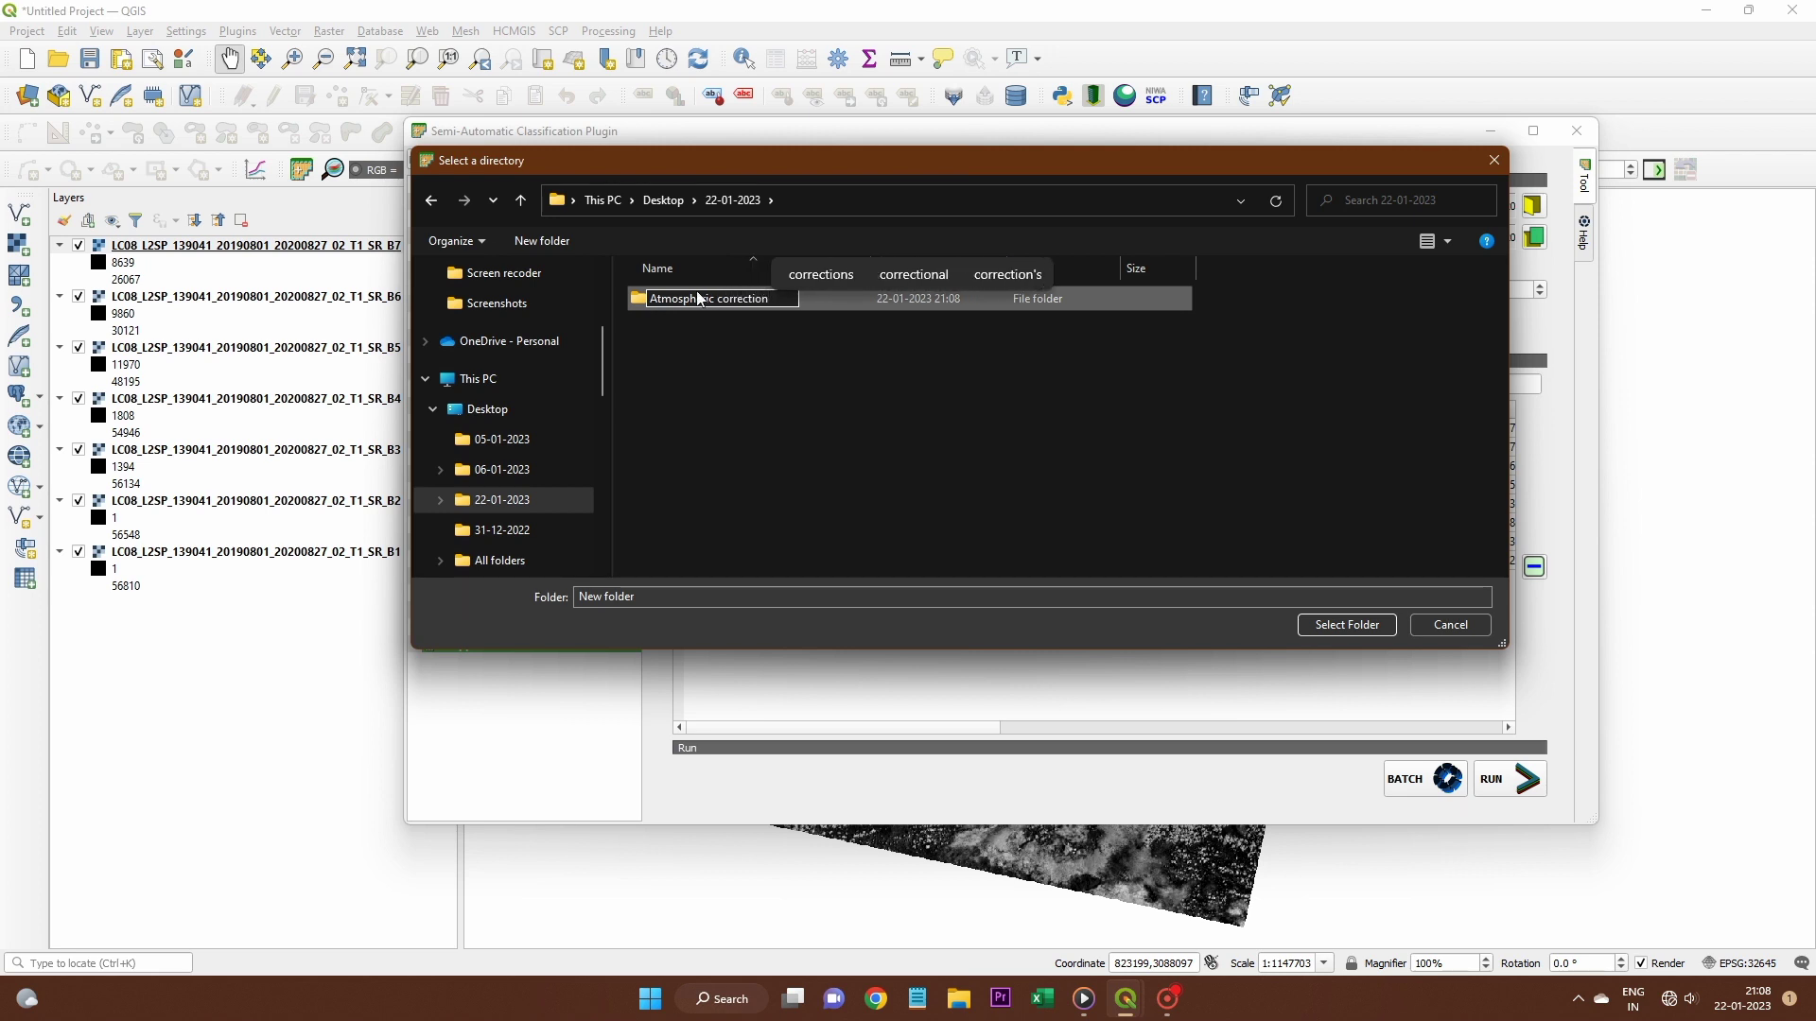
key("Return")
left_click(785, 368)
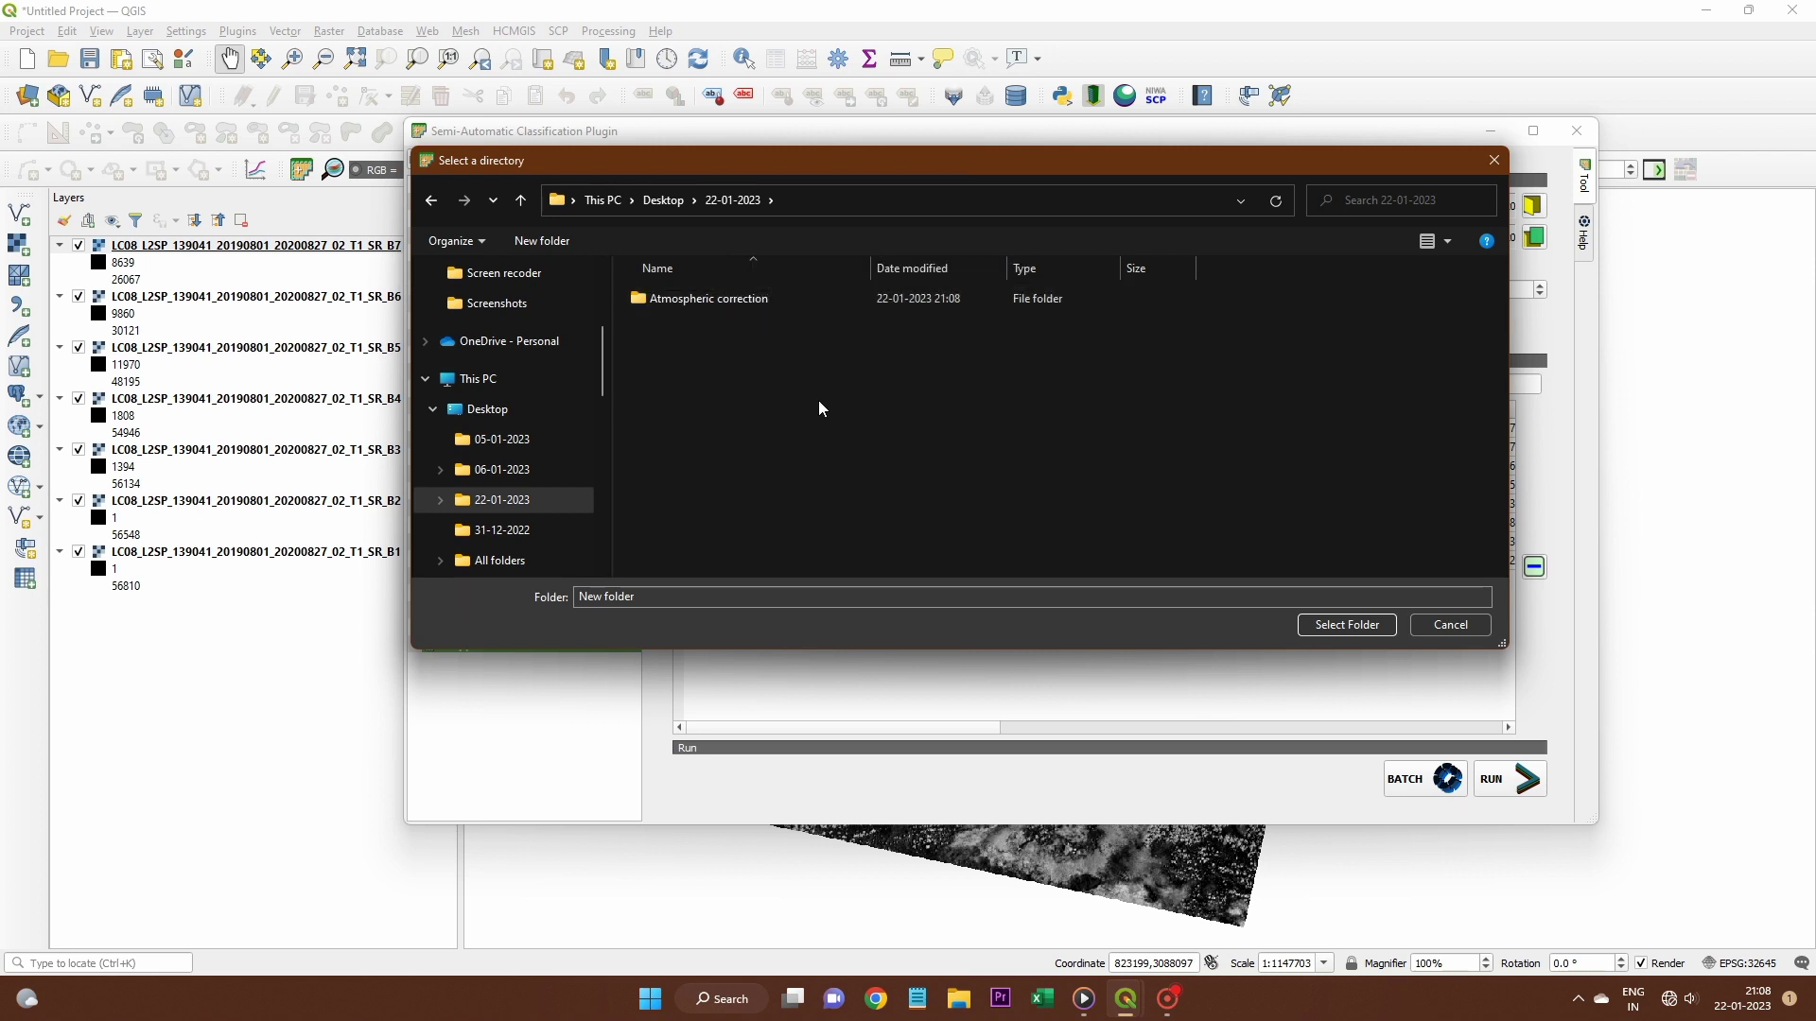
Choose the Atmospheric correction folder as the output directory, let the conversion process, and minimize the plugin window
left_click(742, 300)
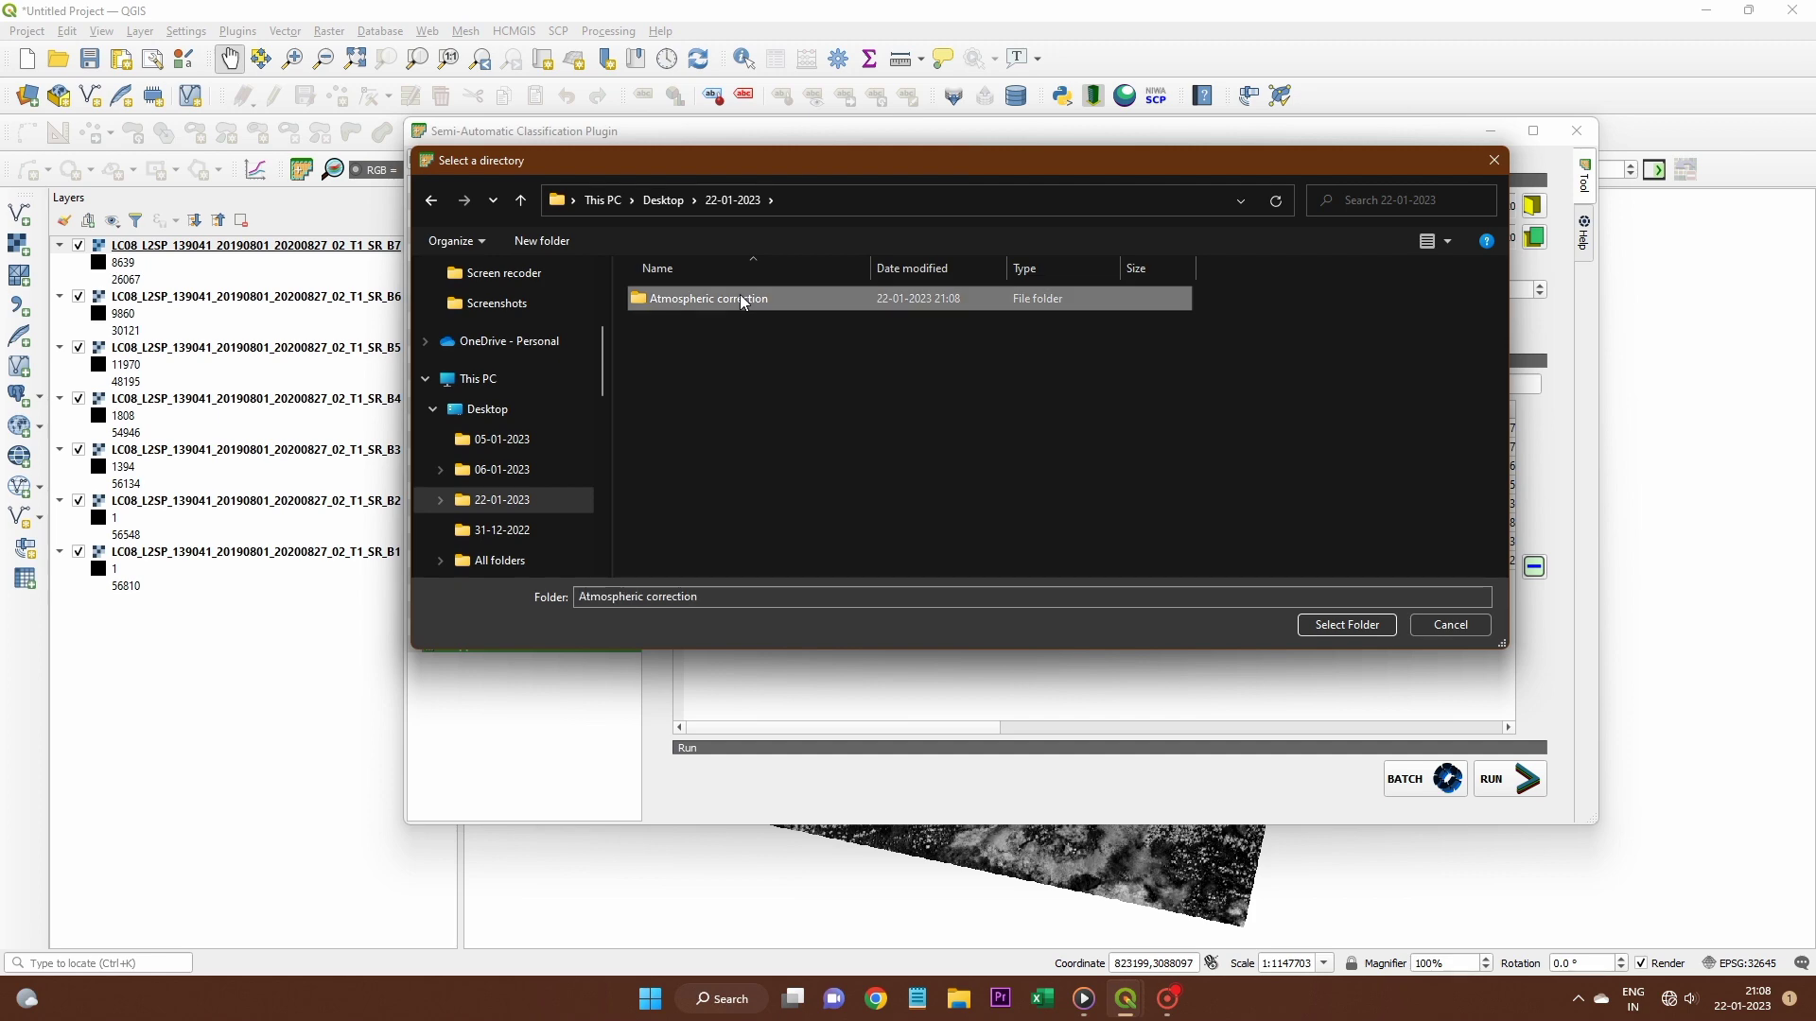
left_click(1368, 626)
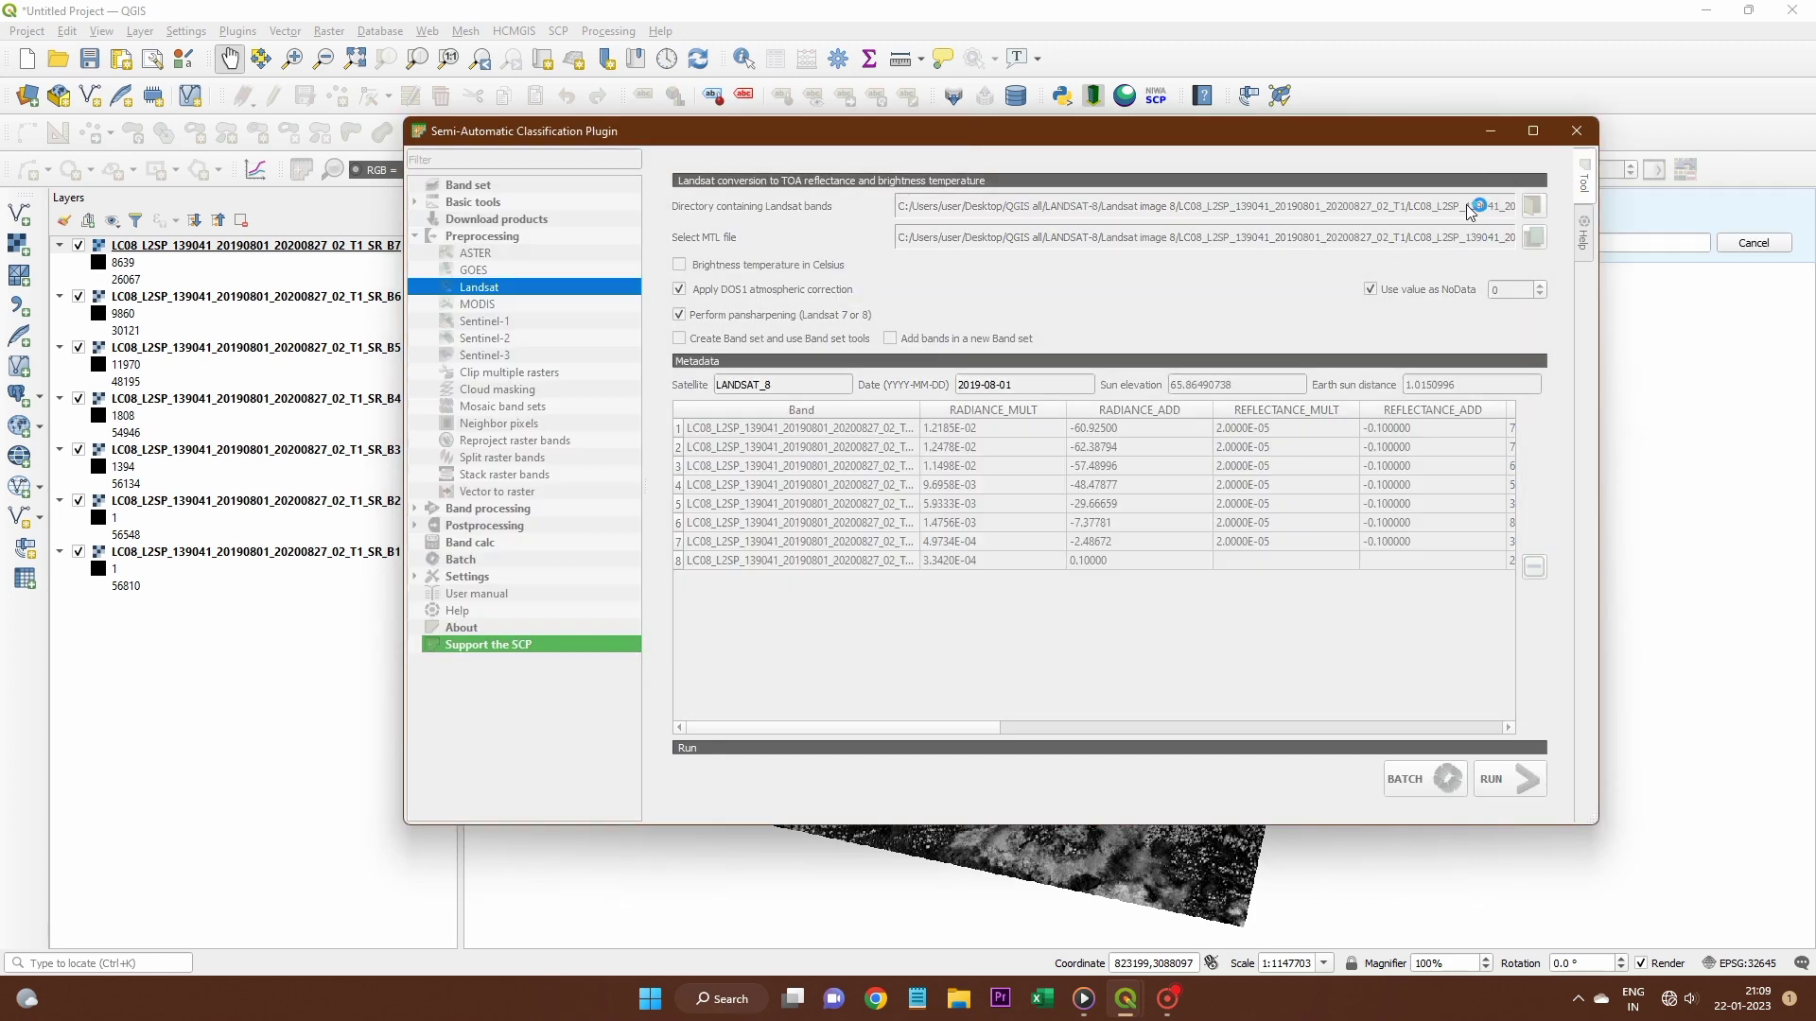
left_click(1490, 135)
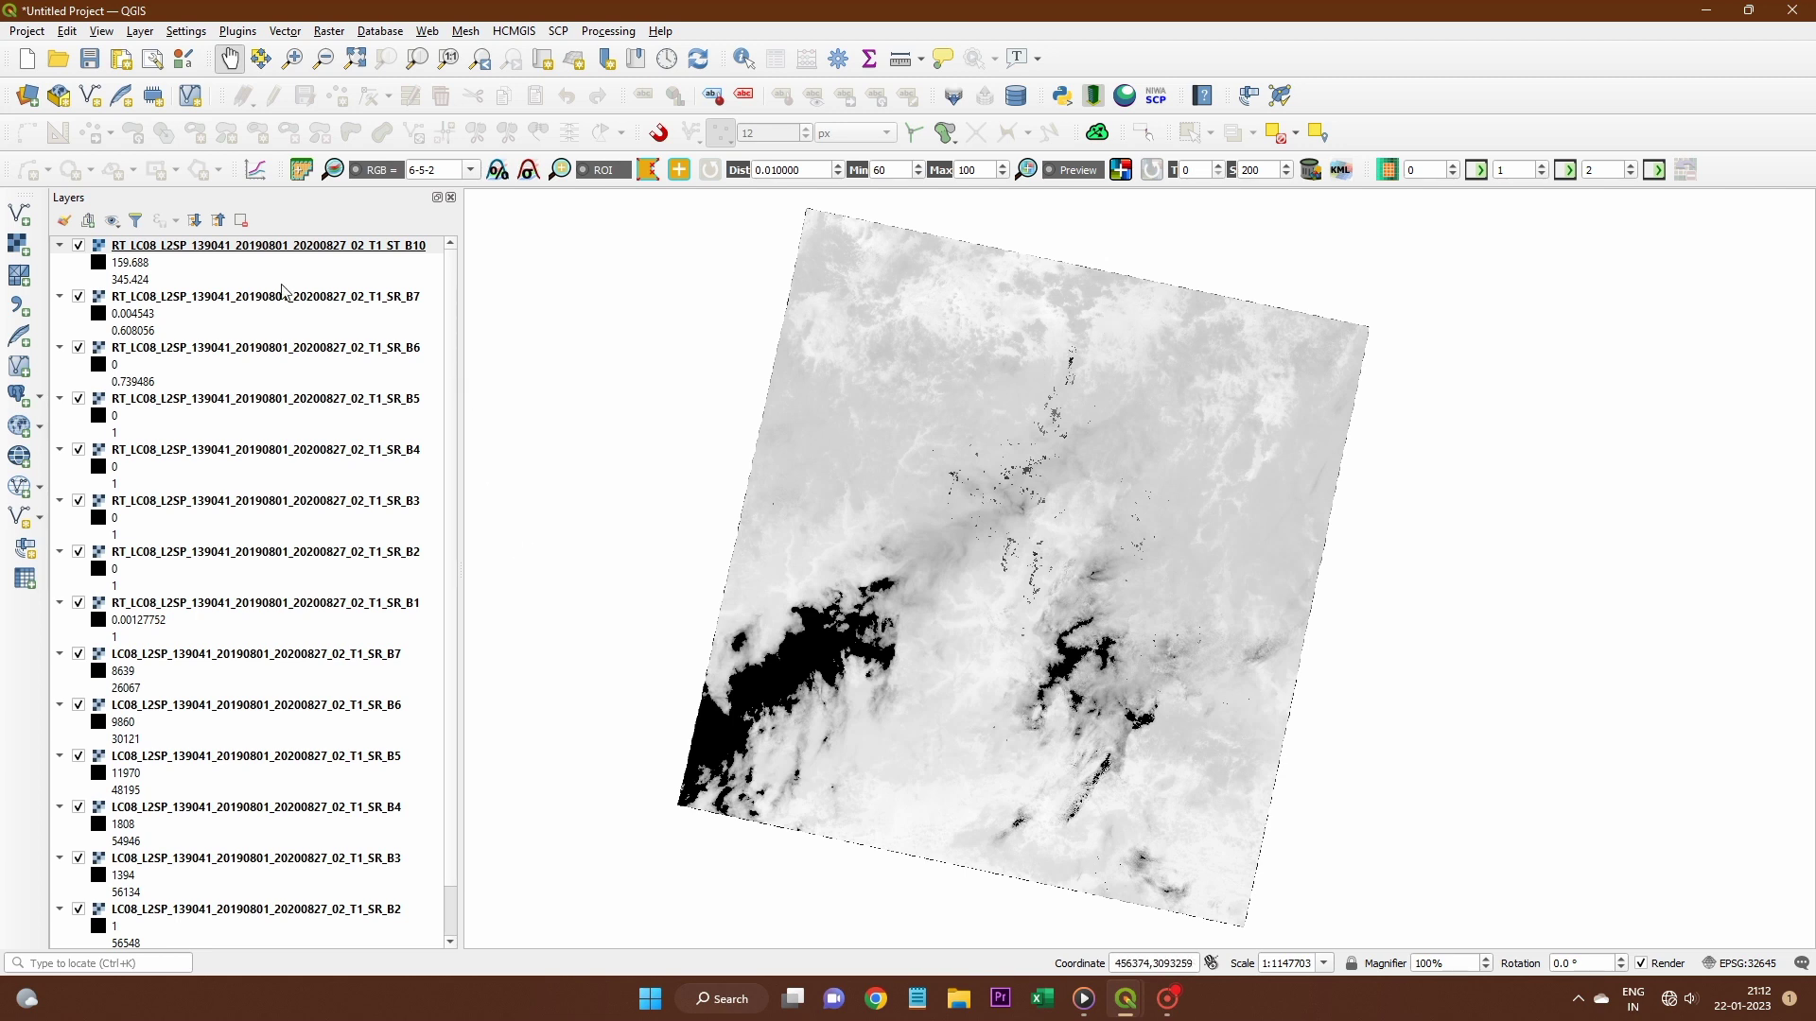
Remove the converted thermal band layer RT_LC08_L2SP_139041_20190801_20200827_02_T1_ST_B10 from the project
left_click(362, 256)
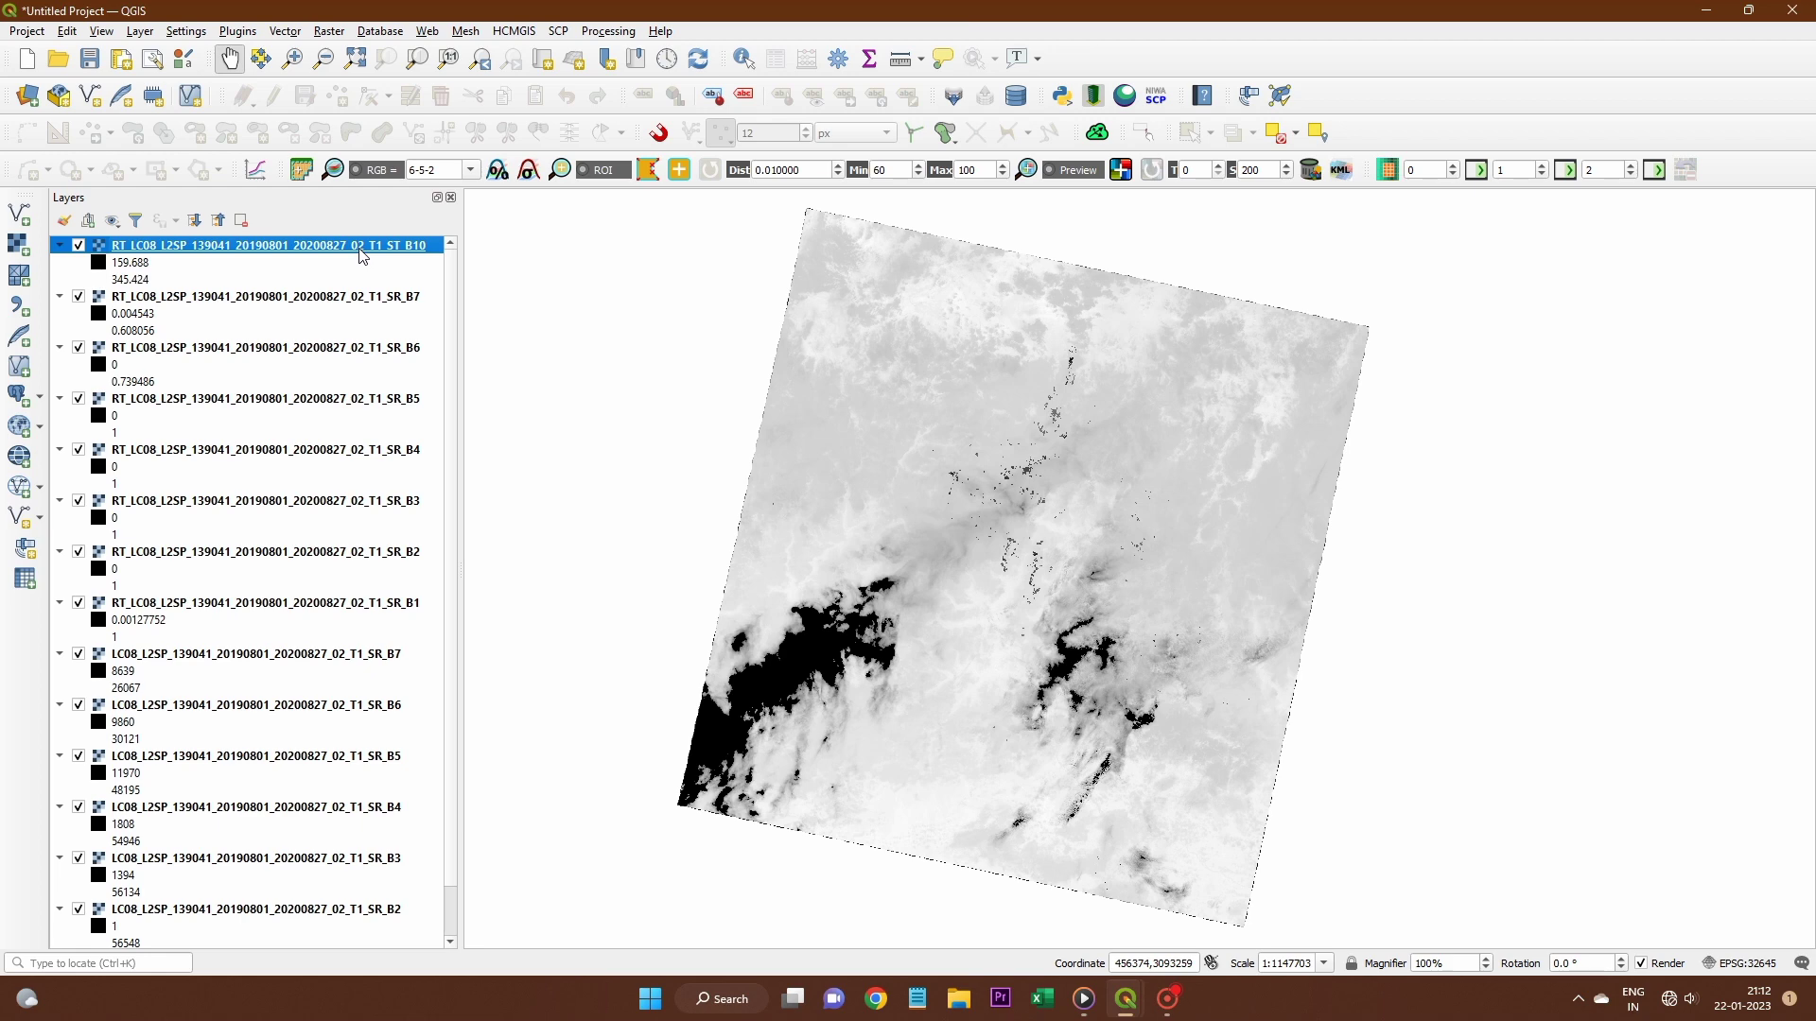
left_click(243, 221)
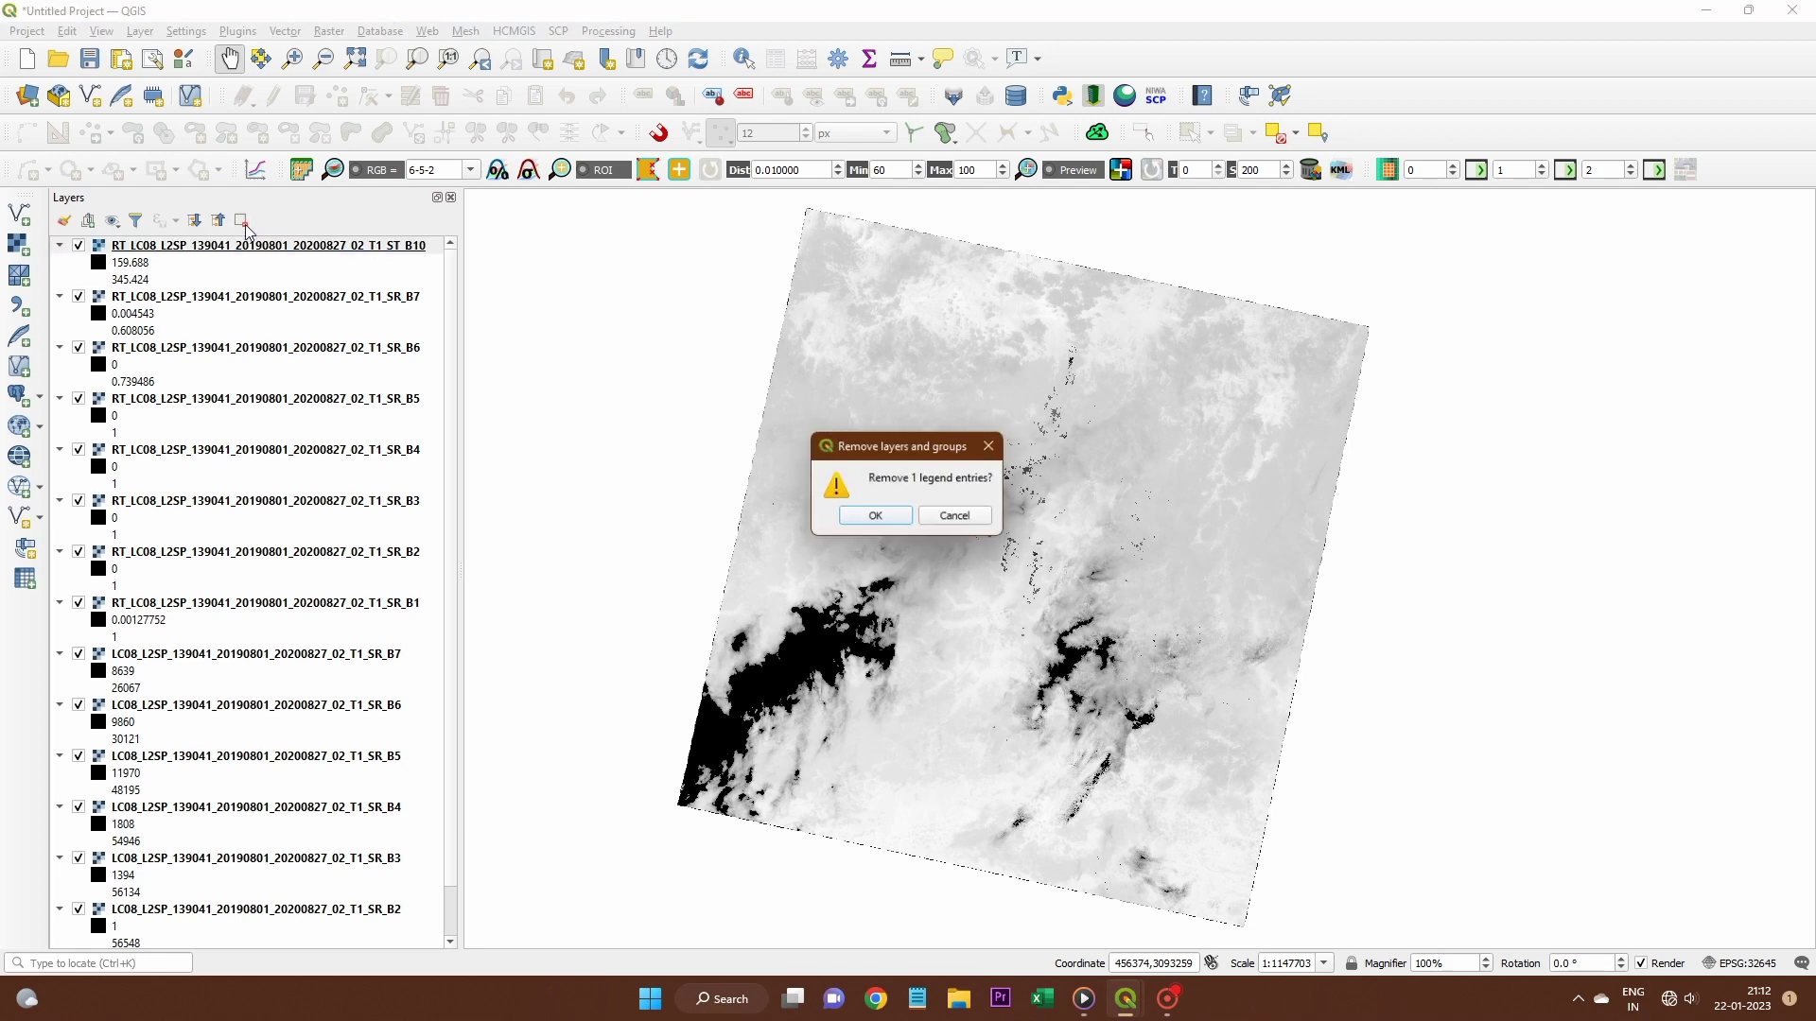
left_click(880, 515)
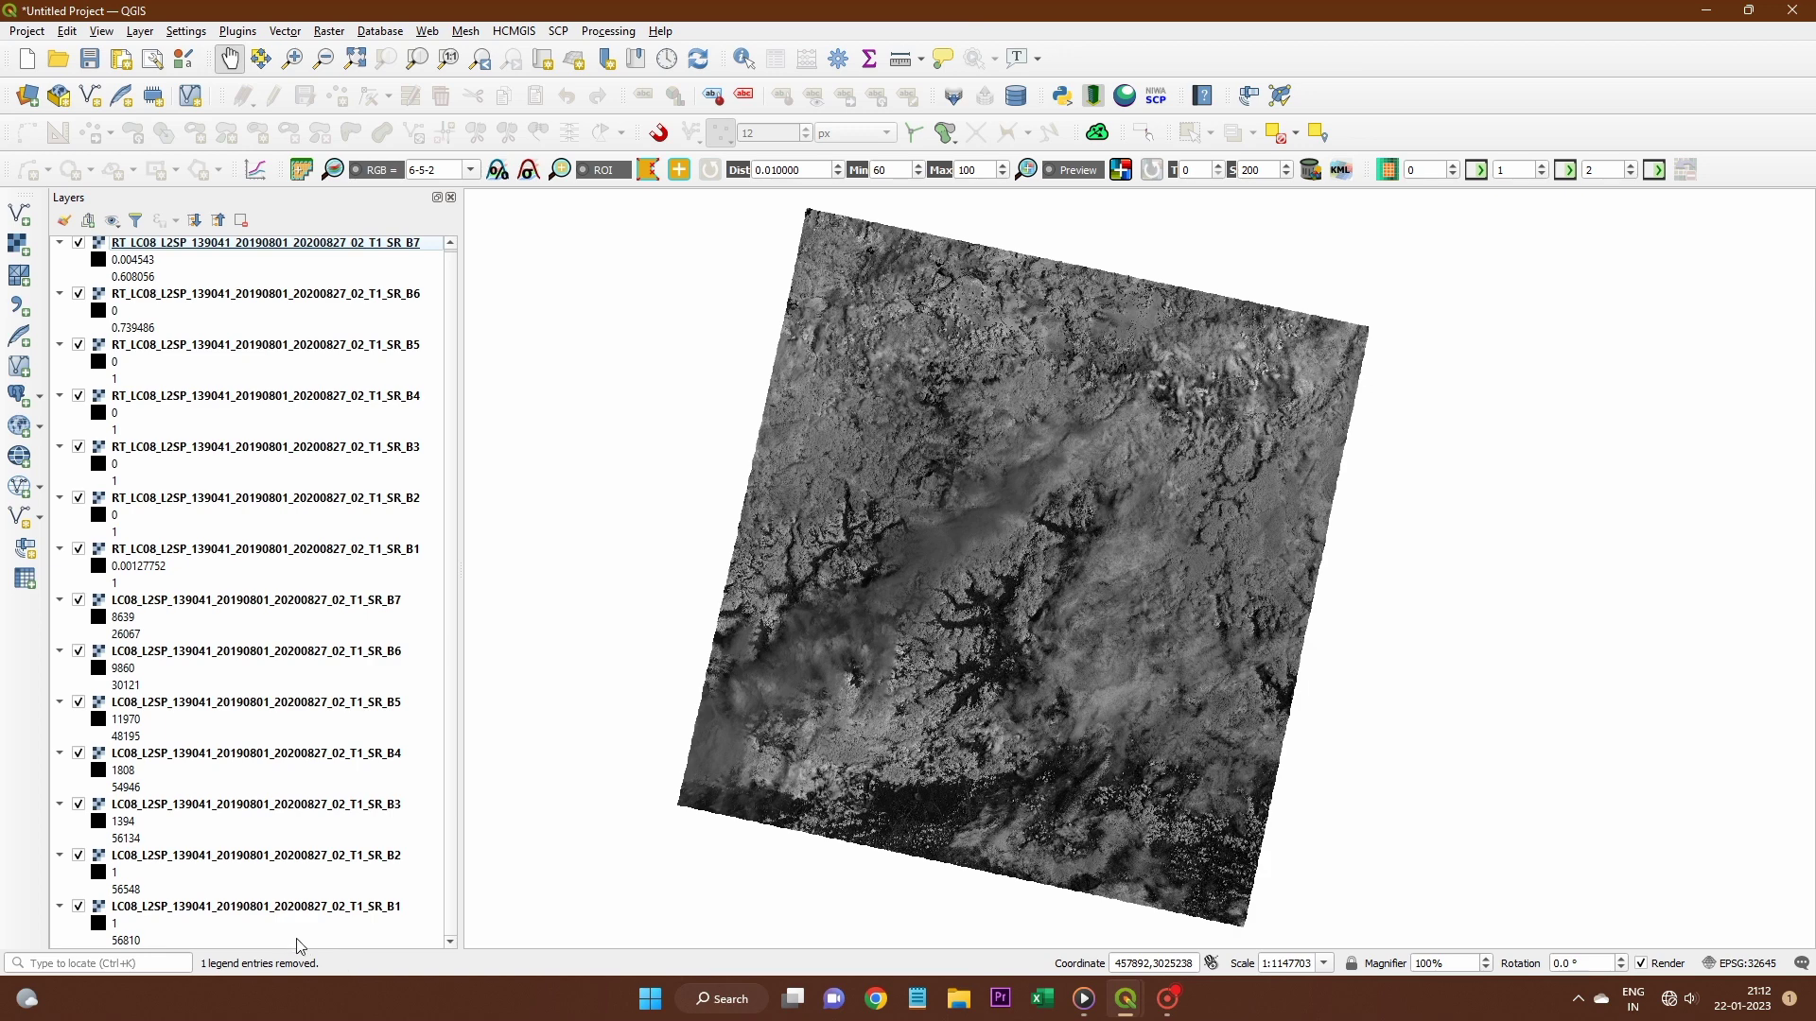
Remove the seven original uncorrected LC08_L2SP_139041_20190801_20200827_02_T1_SR layers, B1 to B7, from the project
left_click_drag(296, 945, 286, 606)
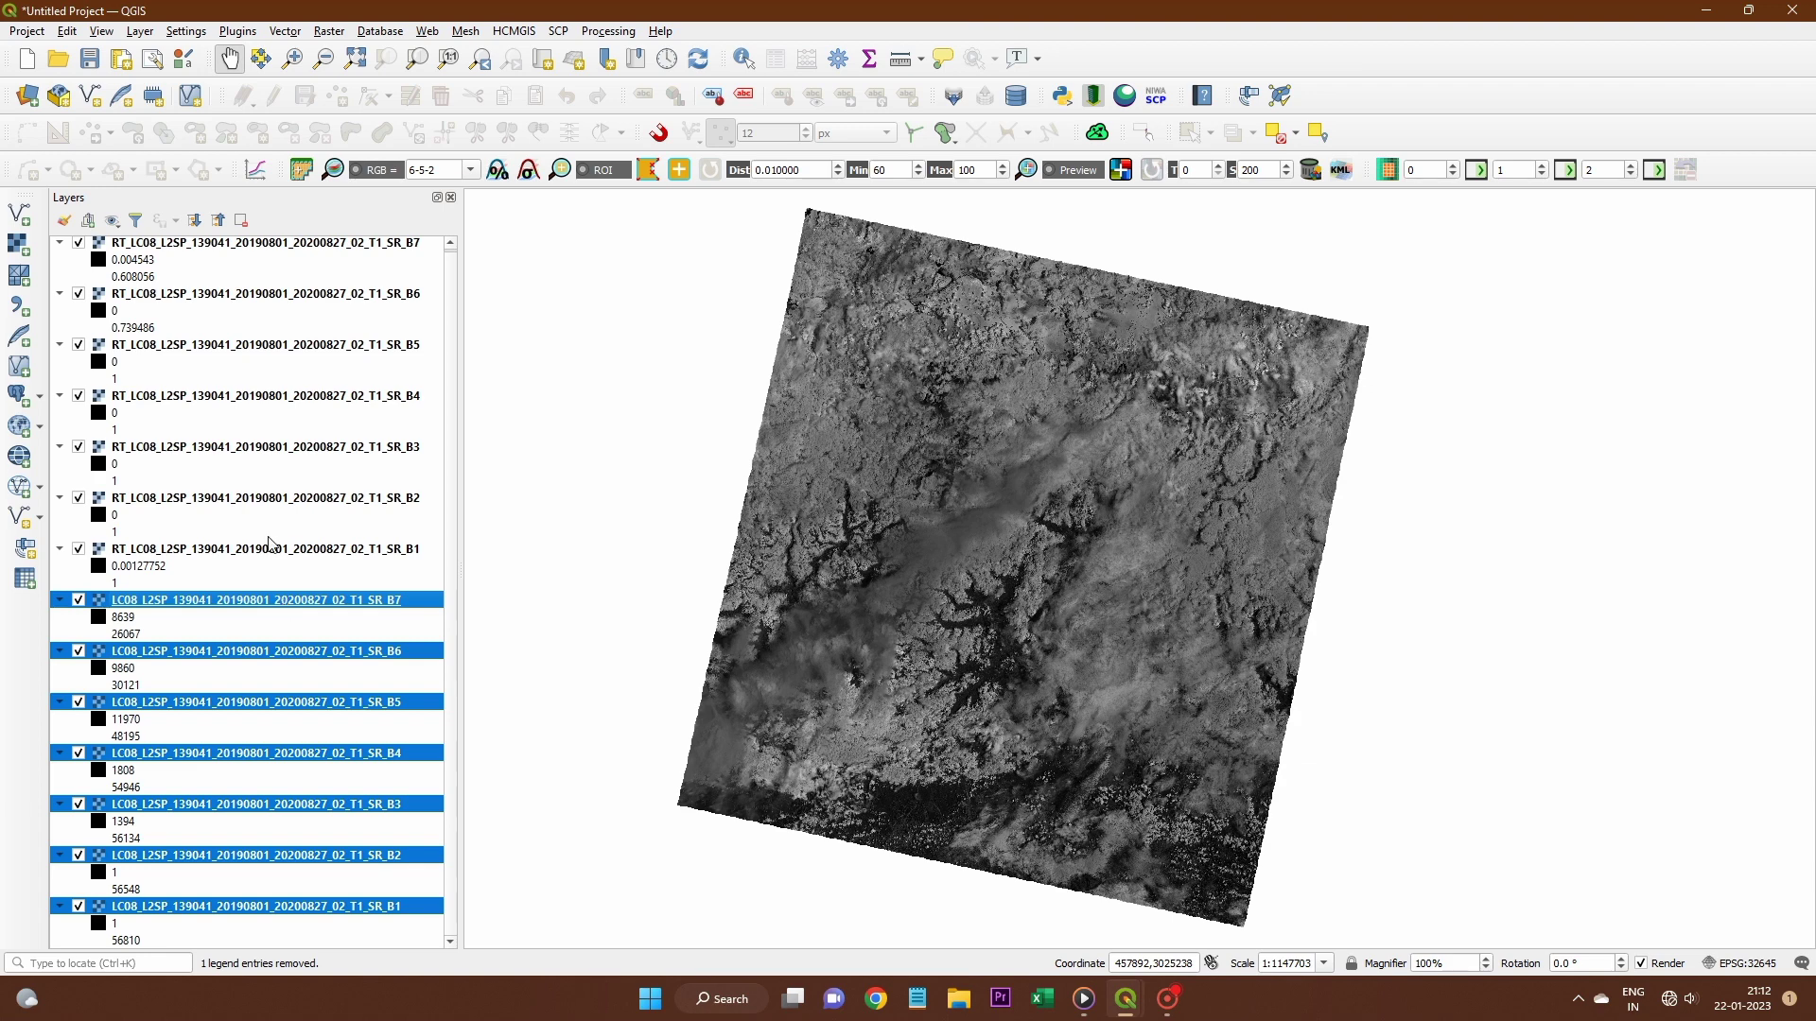
left_click(247, 224)
left_click(874, 518)
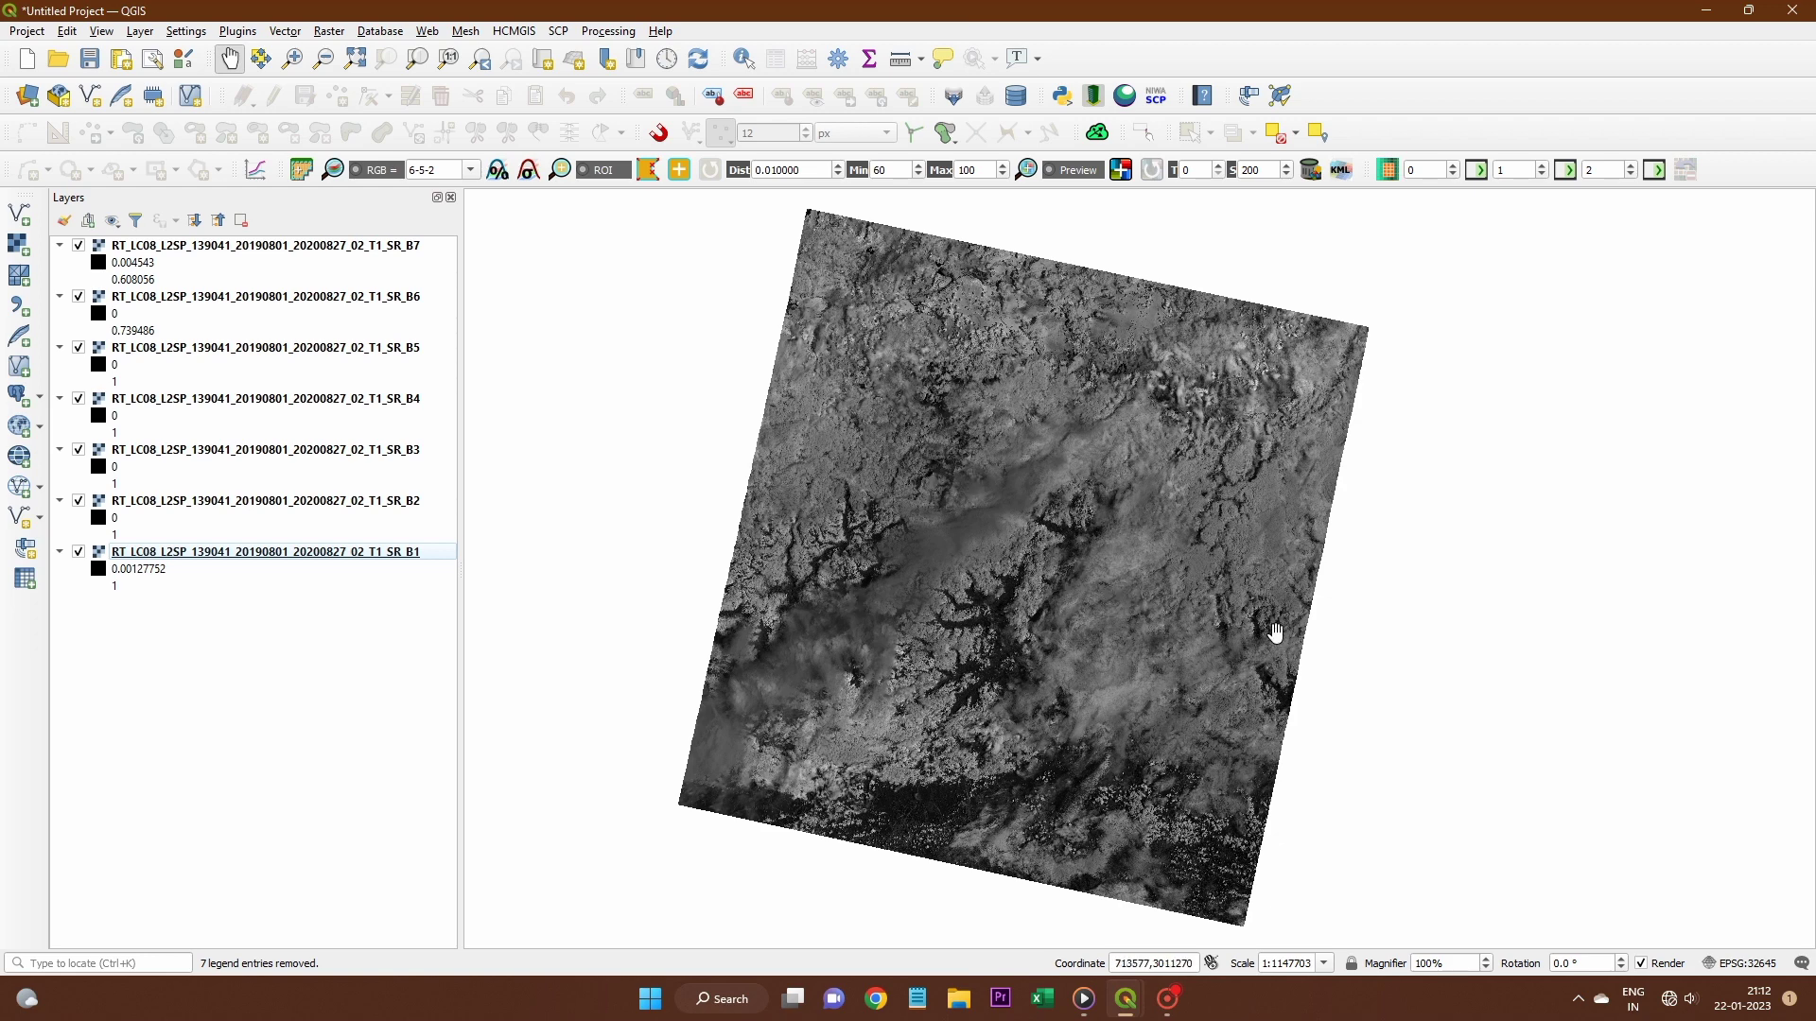
left_click(422, 169)
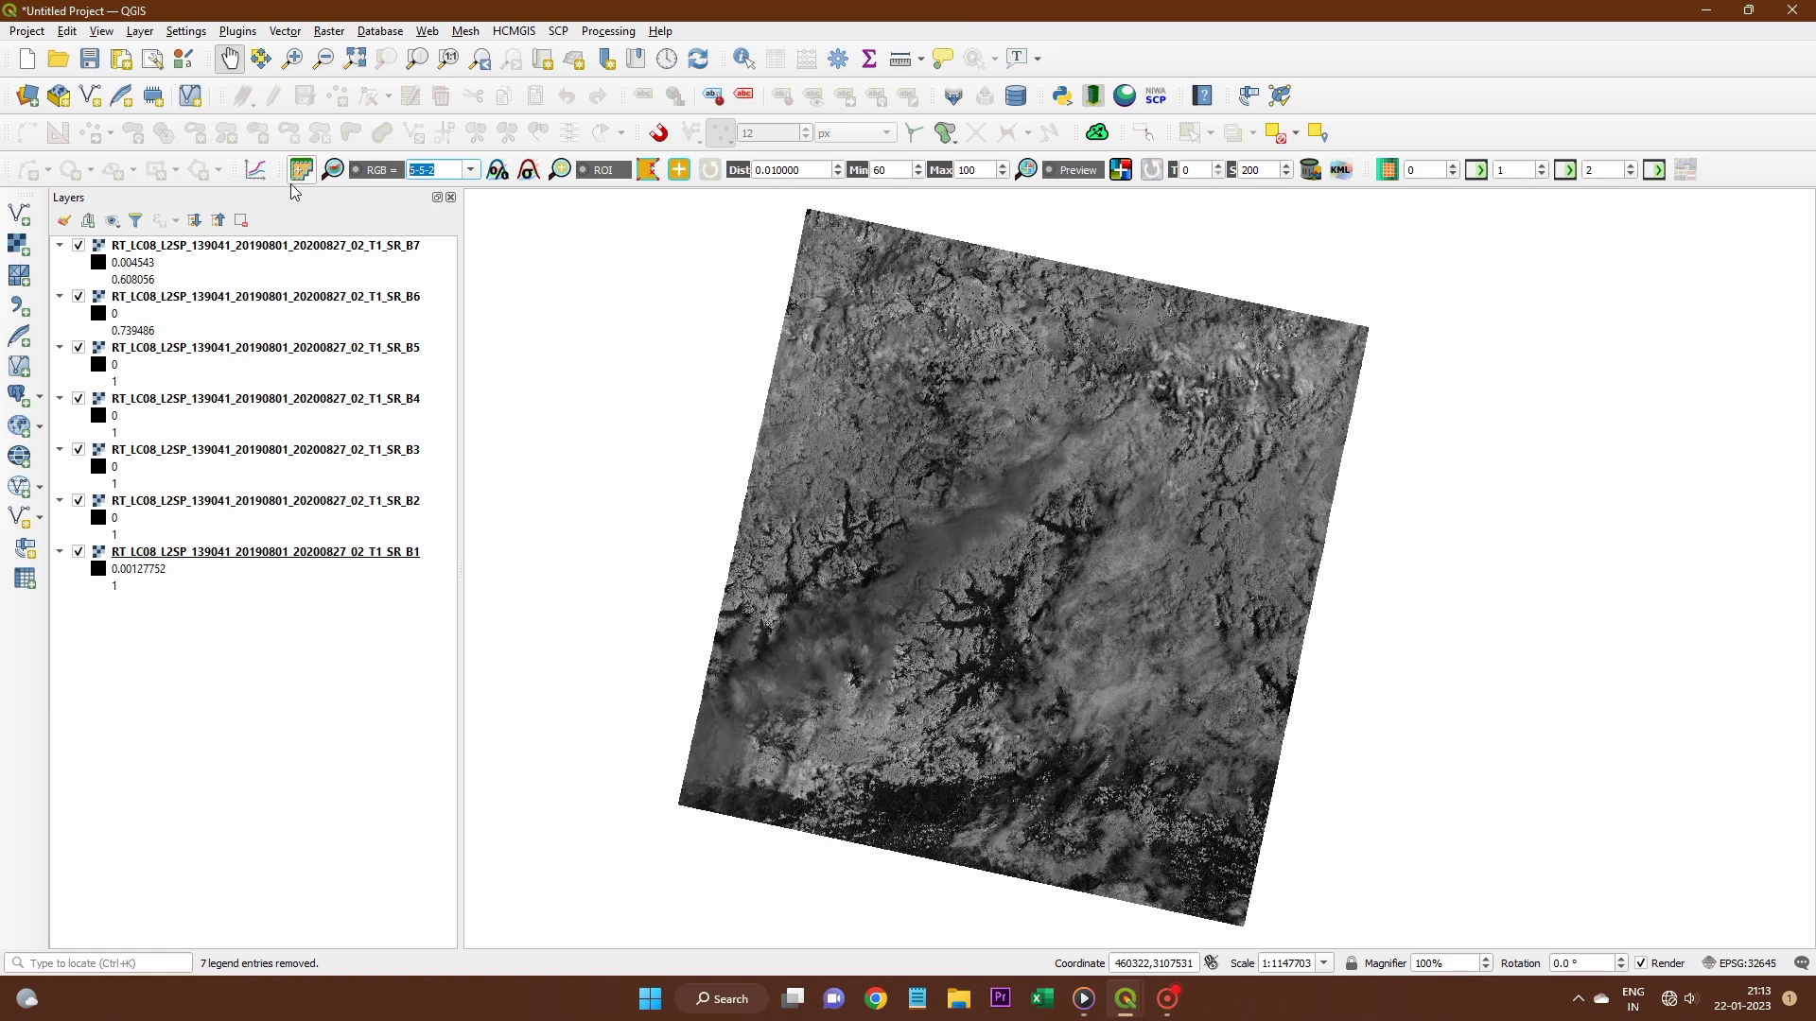
type("4-3-2")
key("BackSpace")
key("BackSpace")
key("BackSpace")
key("BackSpace")
In the Semi-Automatic Classification Plugin, refresh the single band list and replace Band set 1's contents with the corrected RT_ bands B1 to B7
mouse_move(1123, 1012)
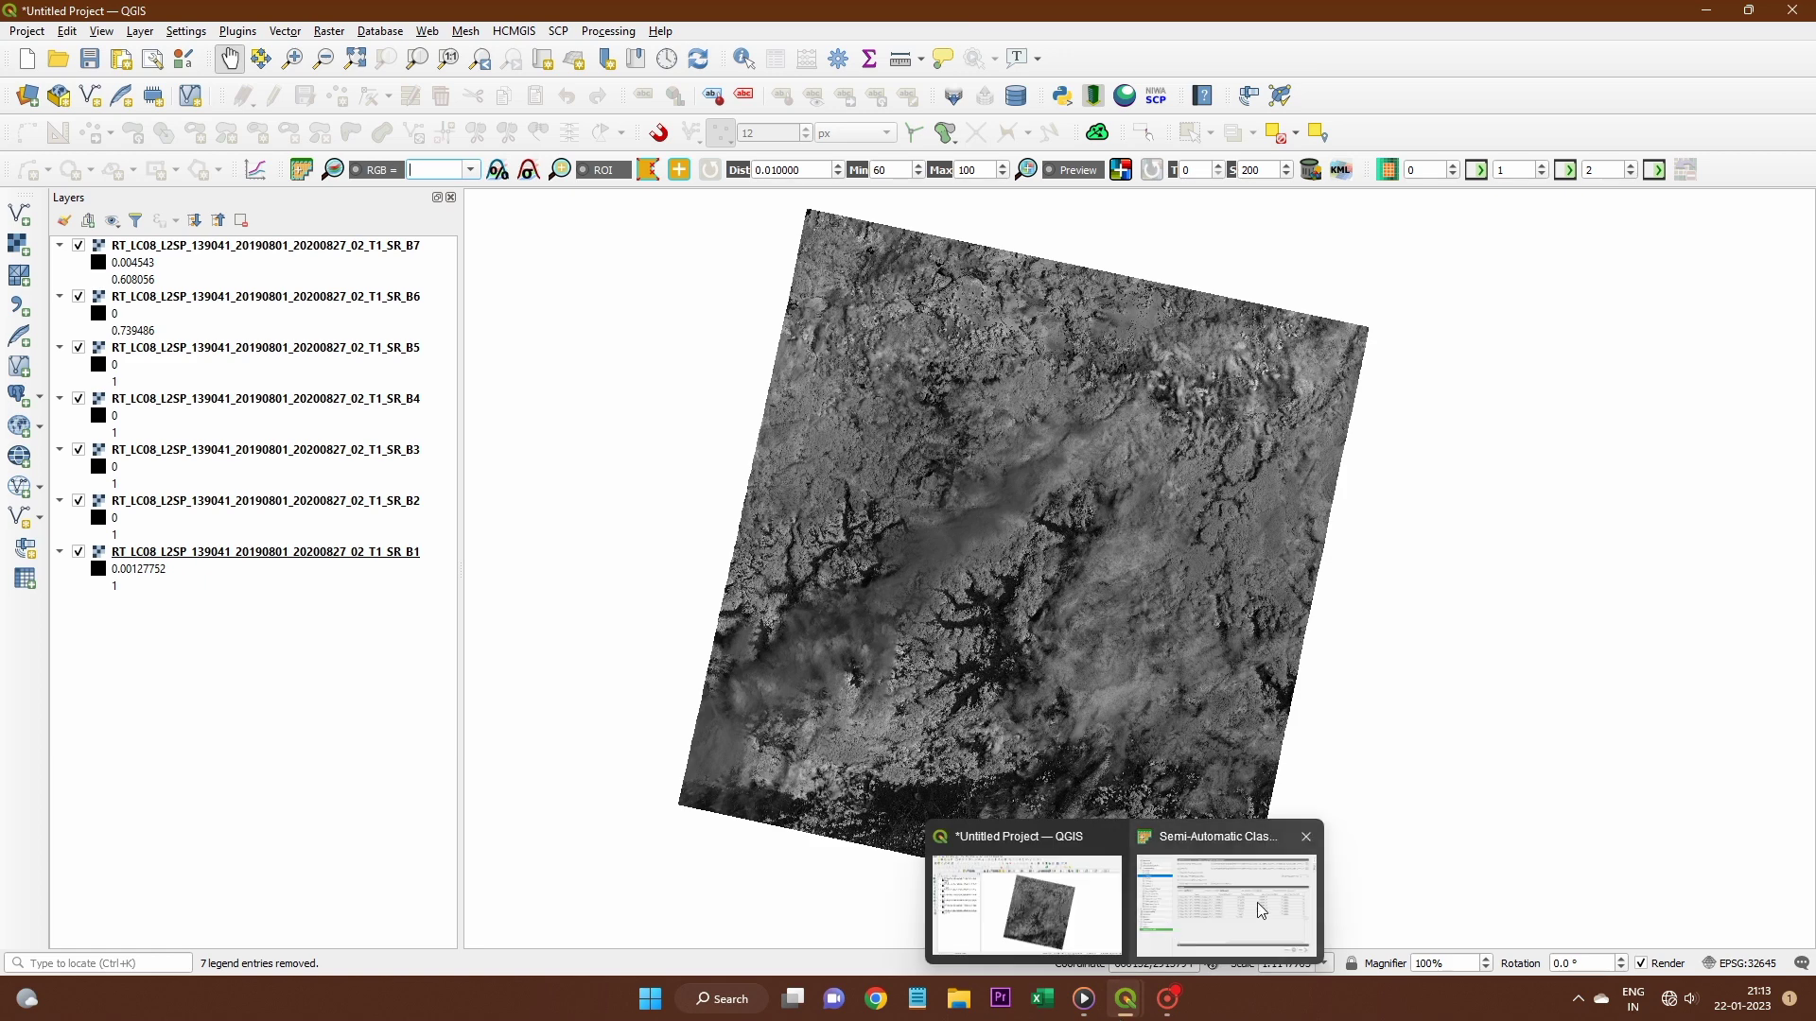
left_click(1253, 893)
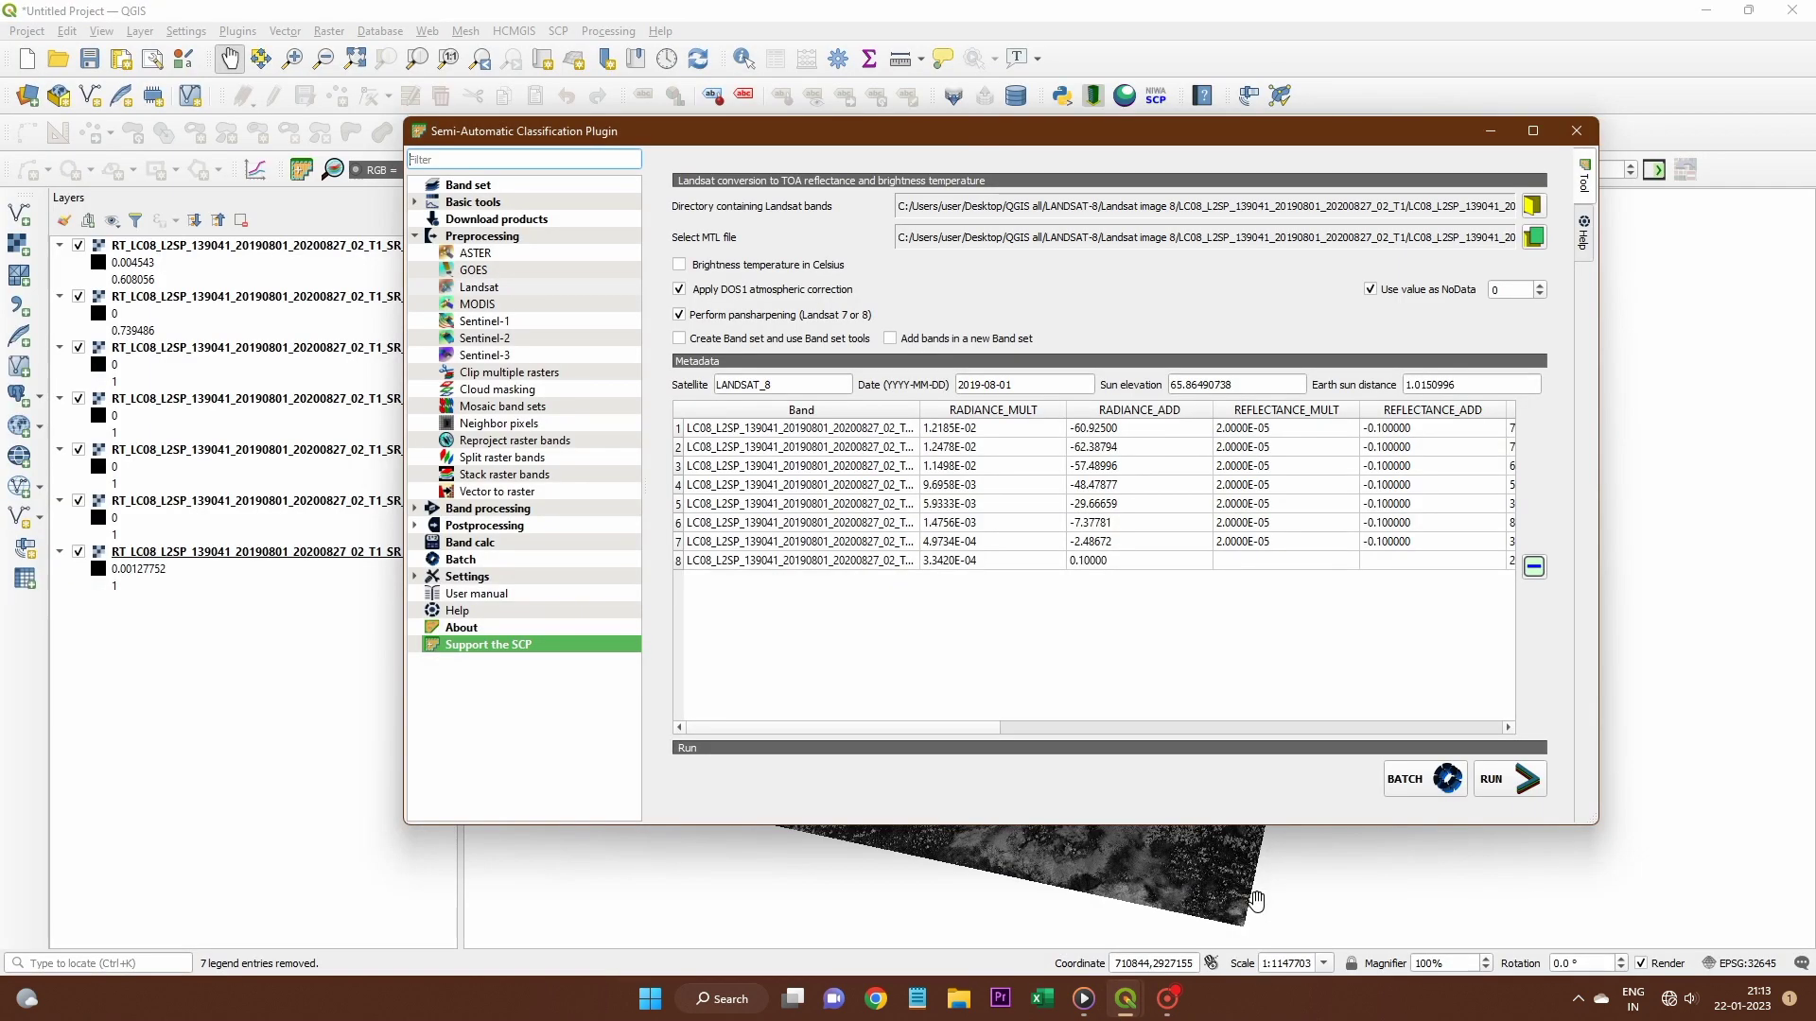
left_click(468, 186)
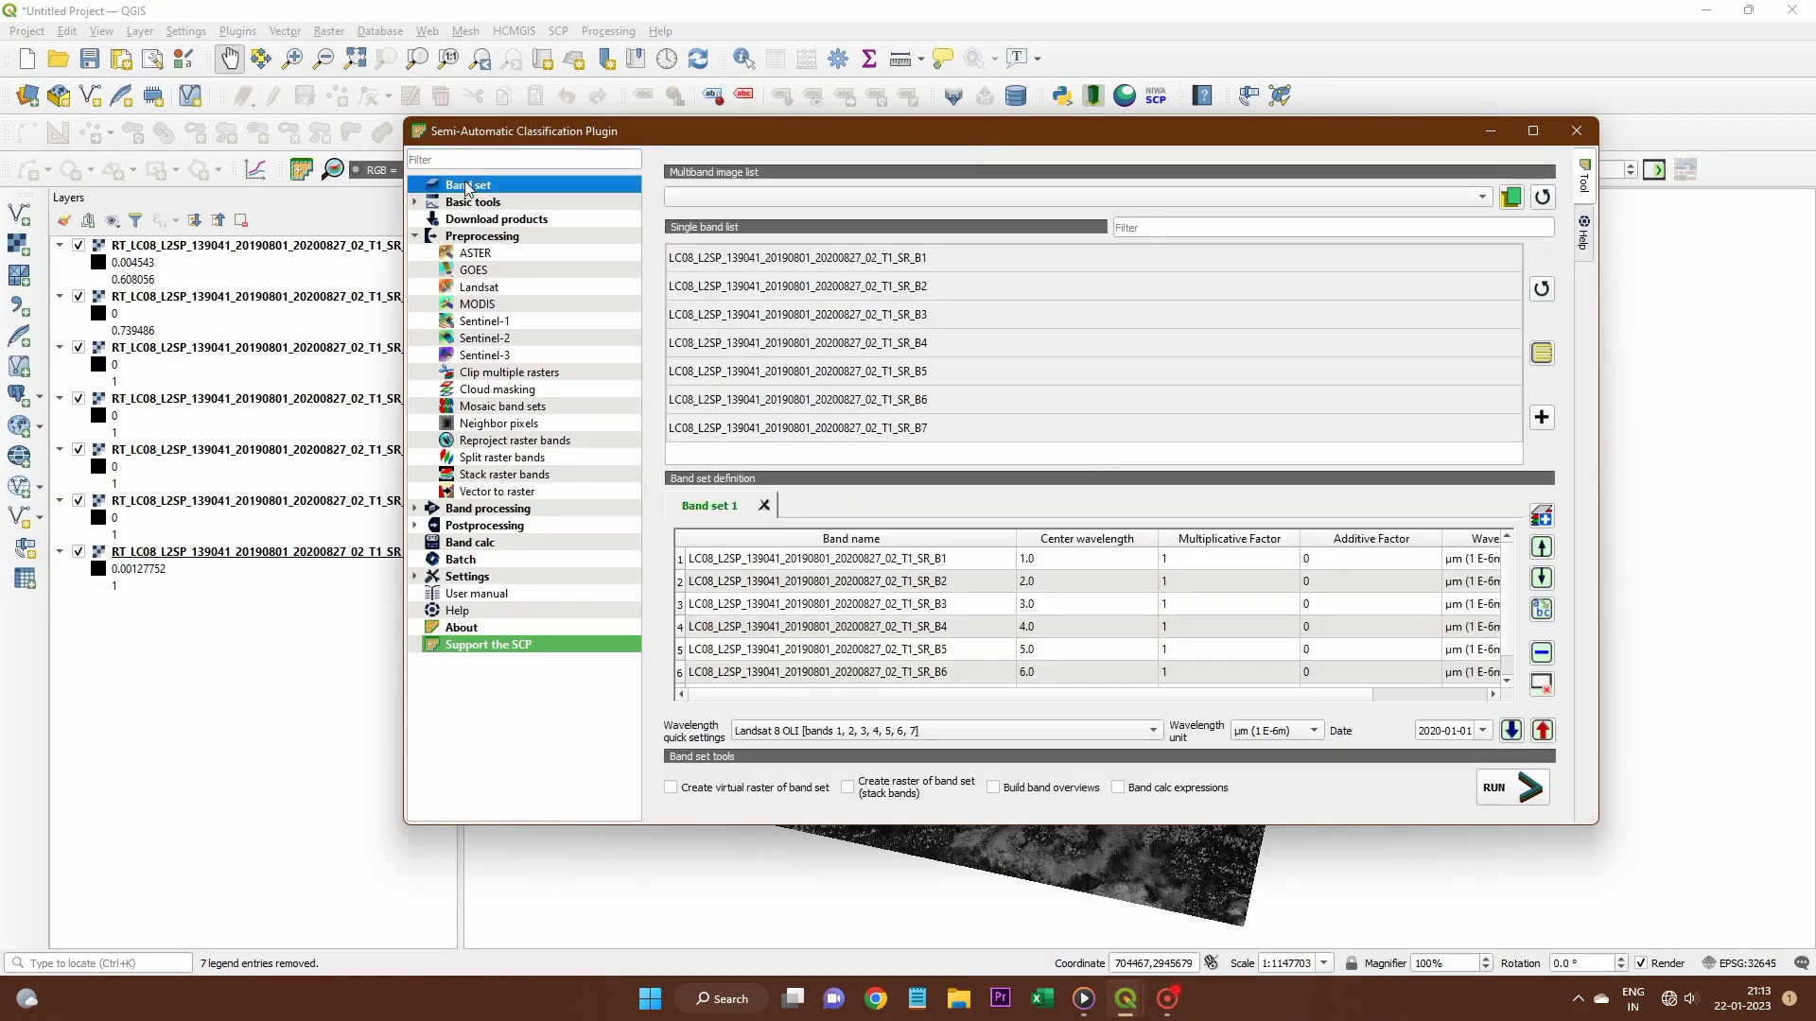
left_click(1542, 288)
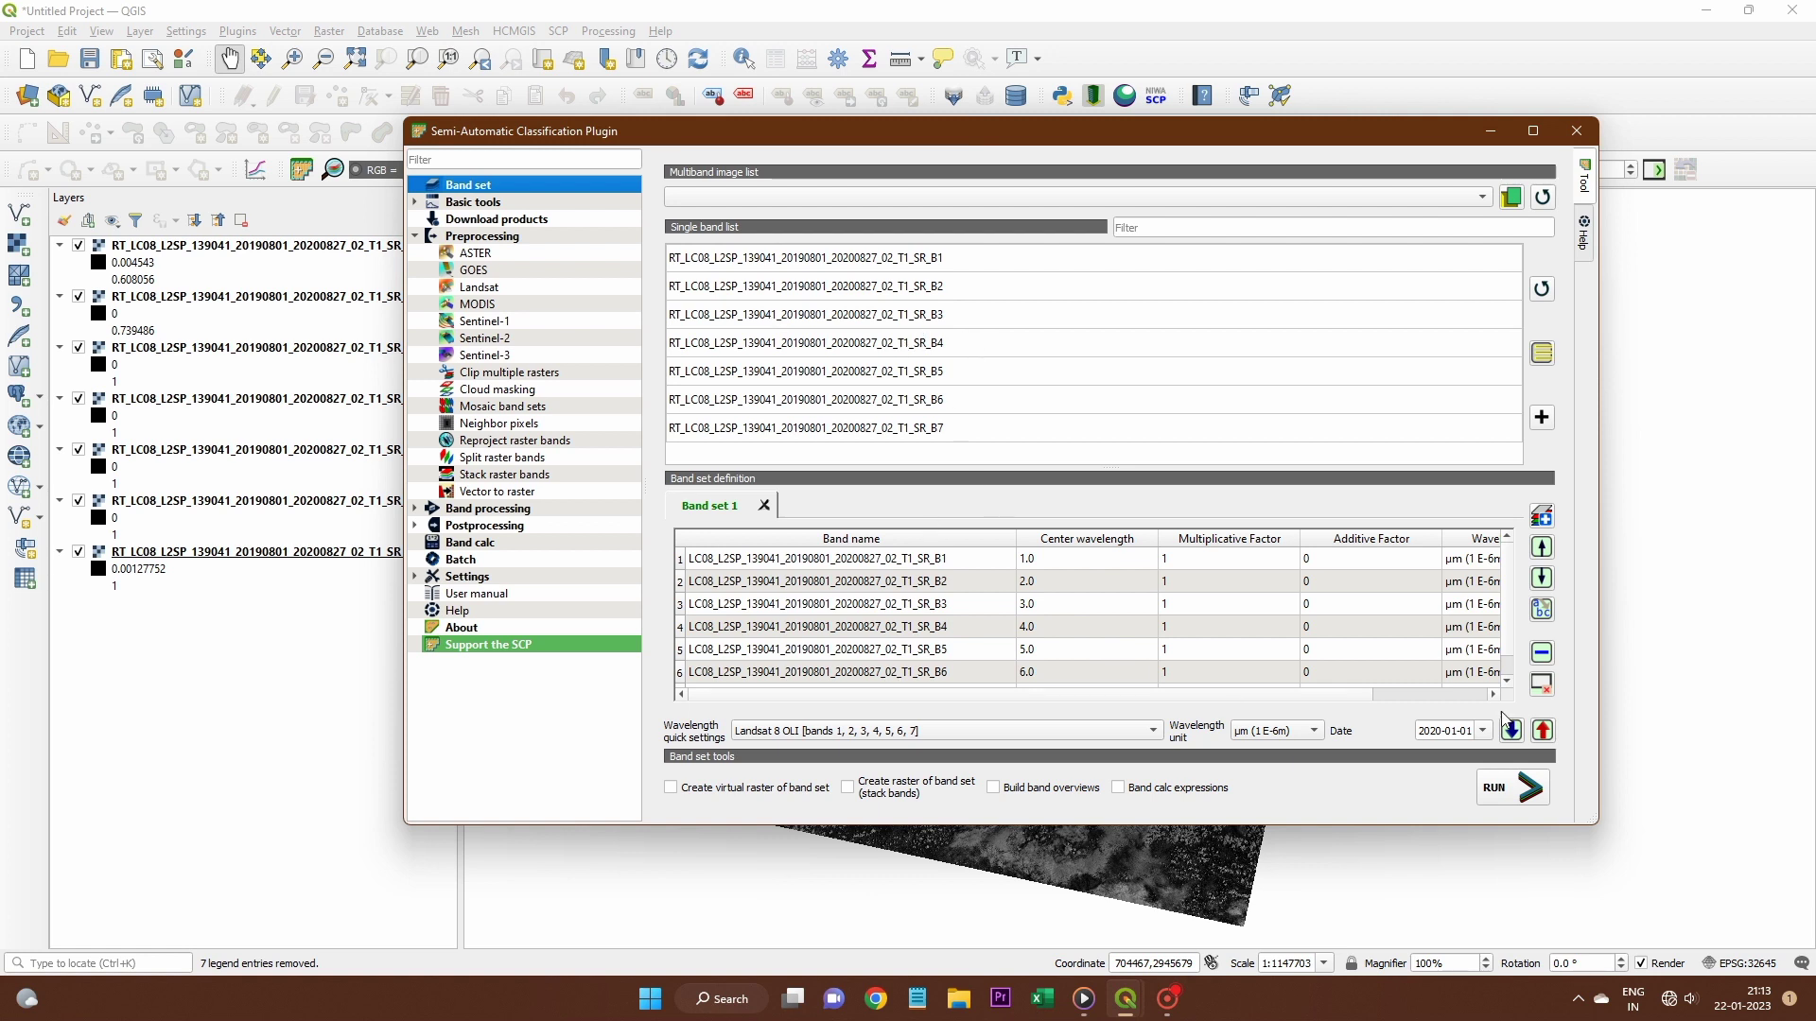
left_click(1551, 696)
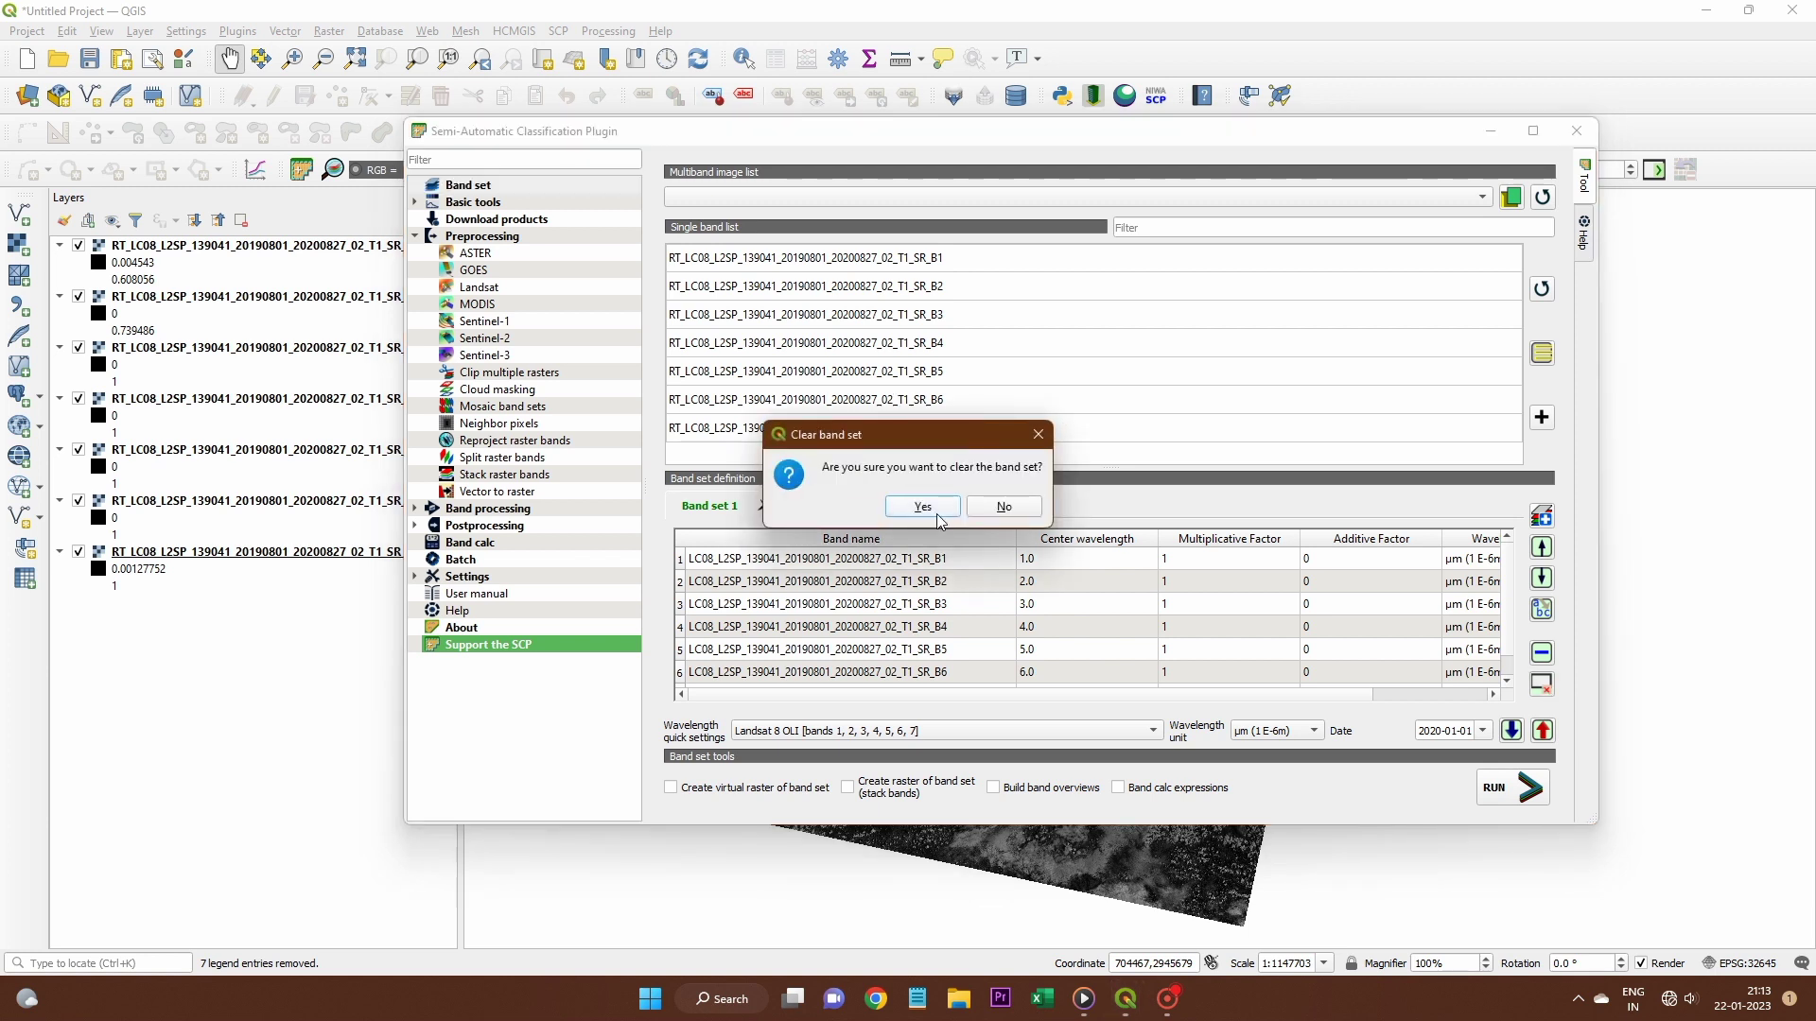
left_click(931, 514)
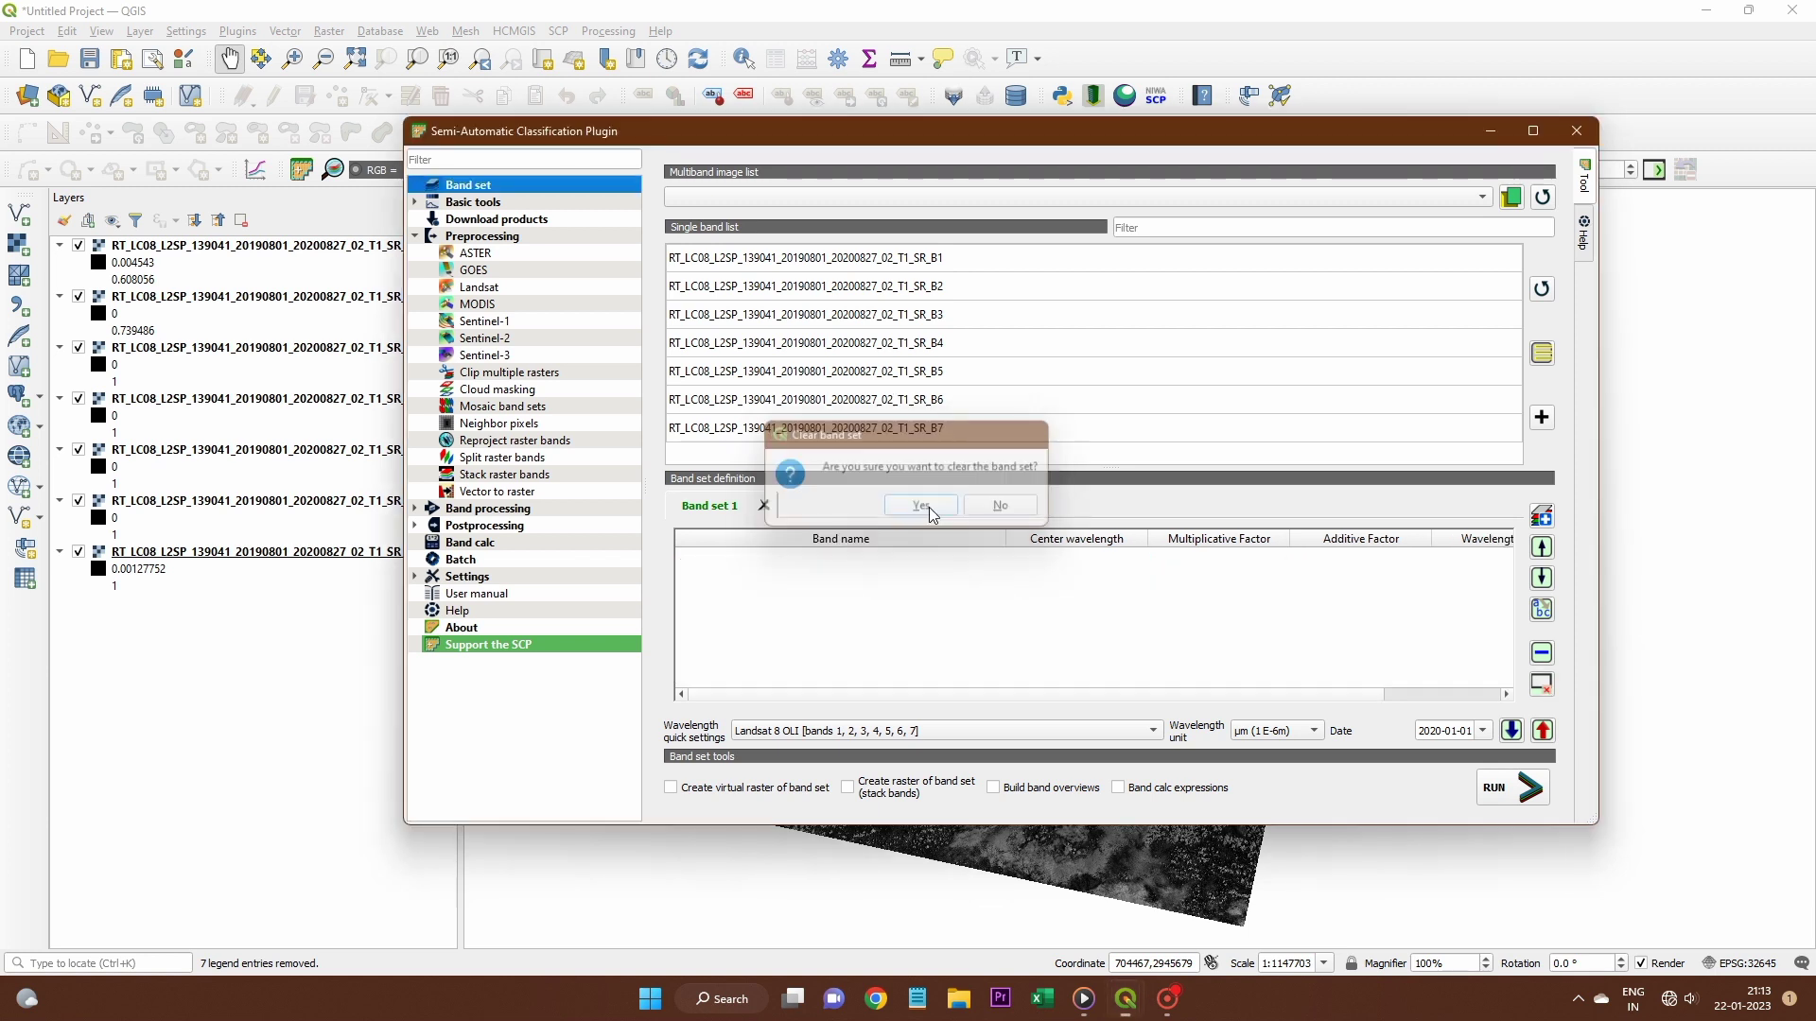
left_click(1542, 356)
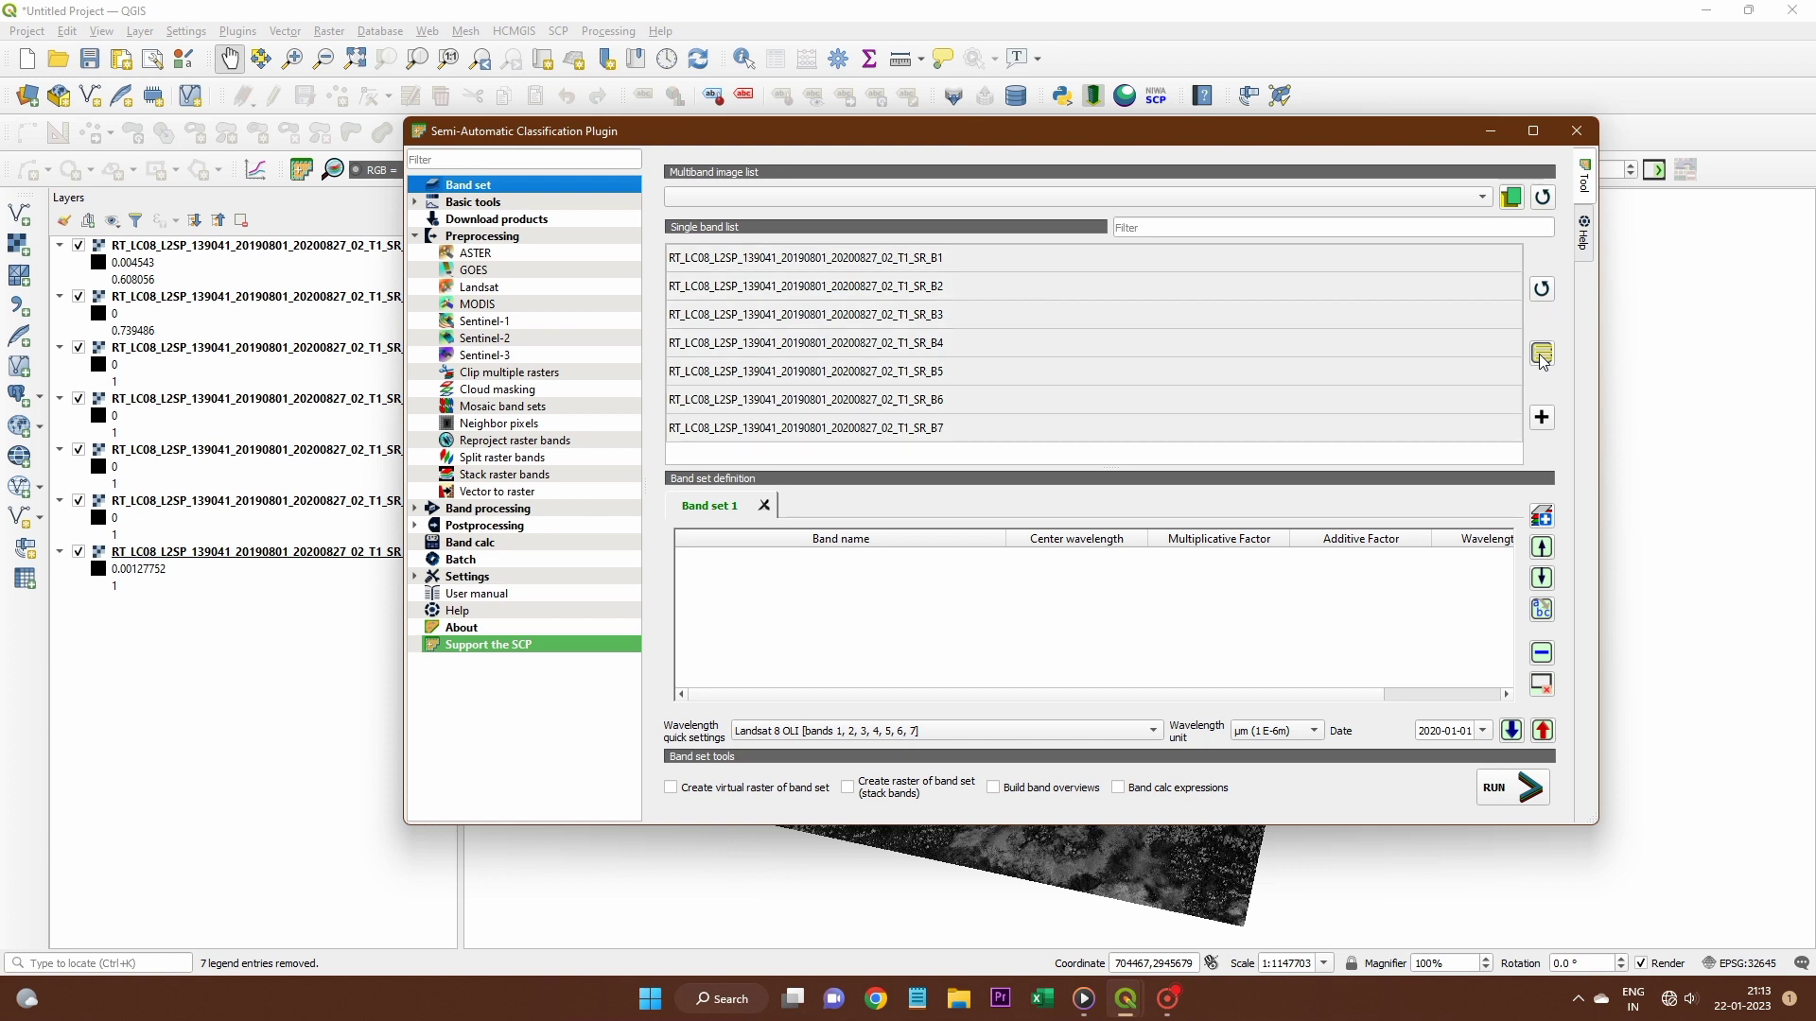
left_click(1544, 419)
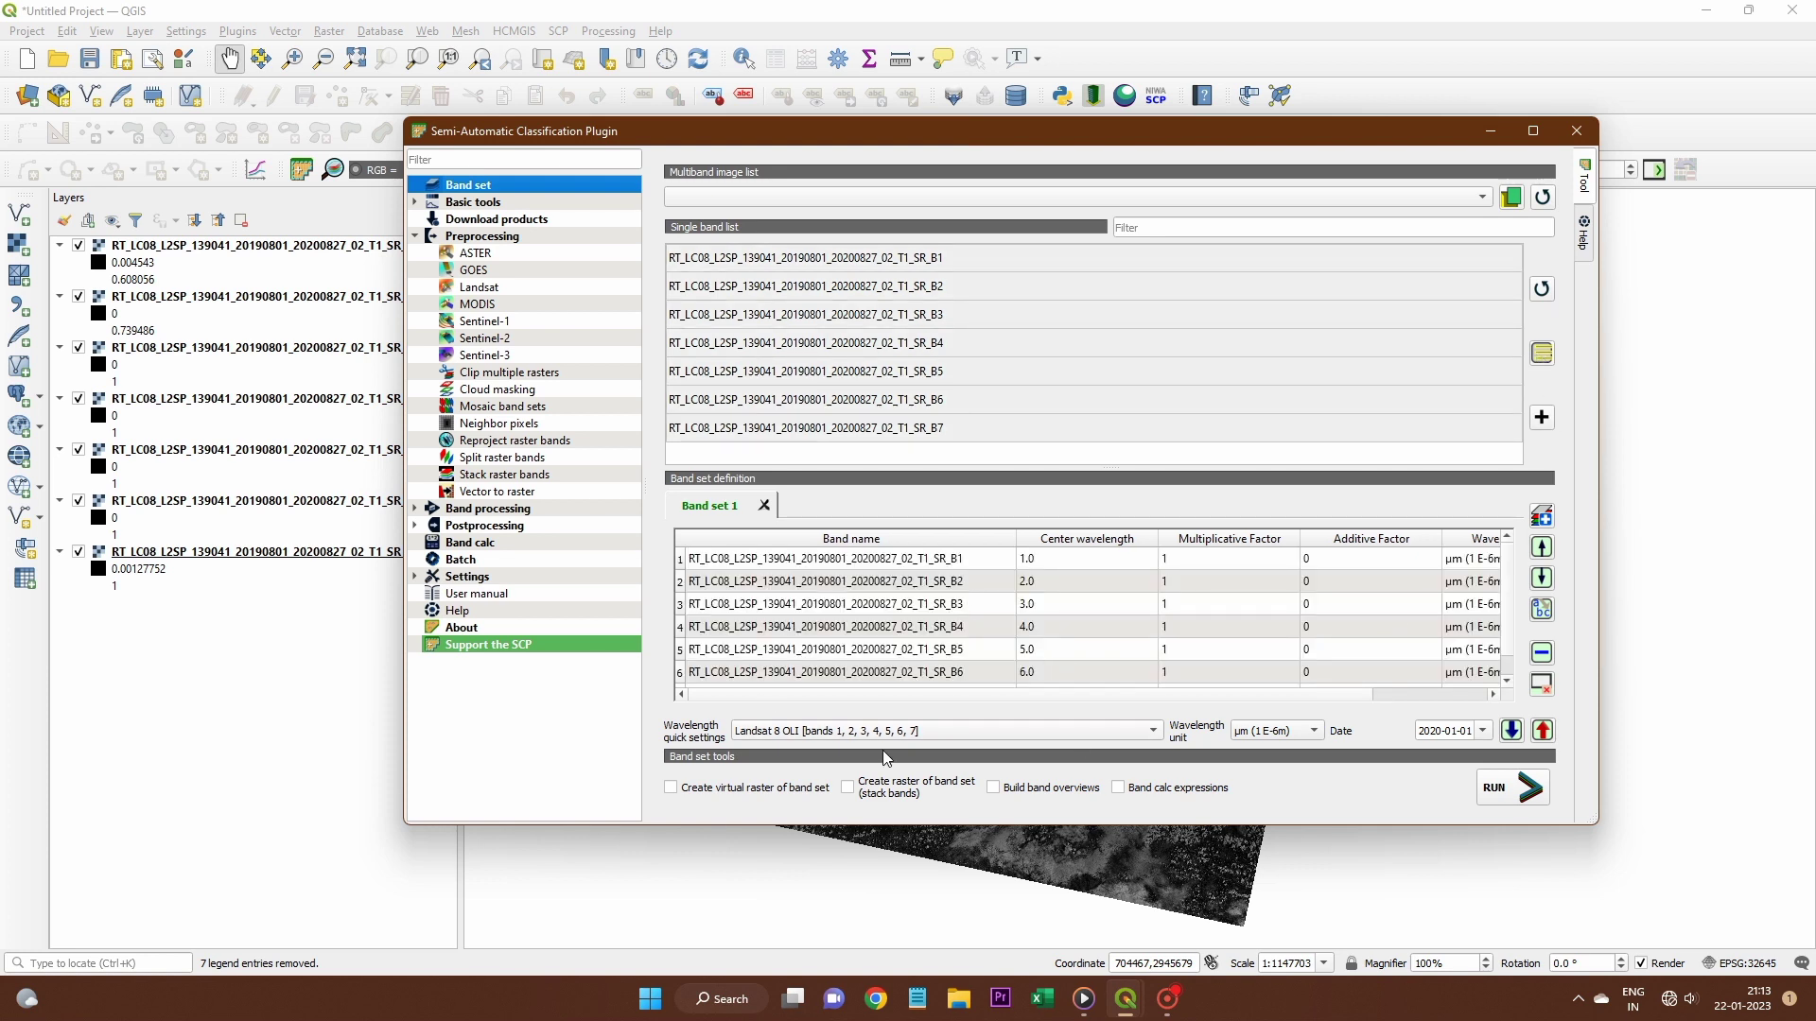
Run the band set tool to create a virtual raster, and make an output folder named "Marge landsat" inside Desktop > 22-01-2023
left_click(671, 793)
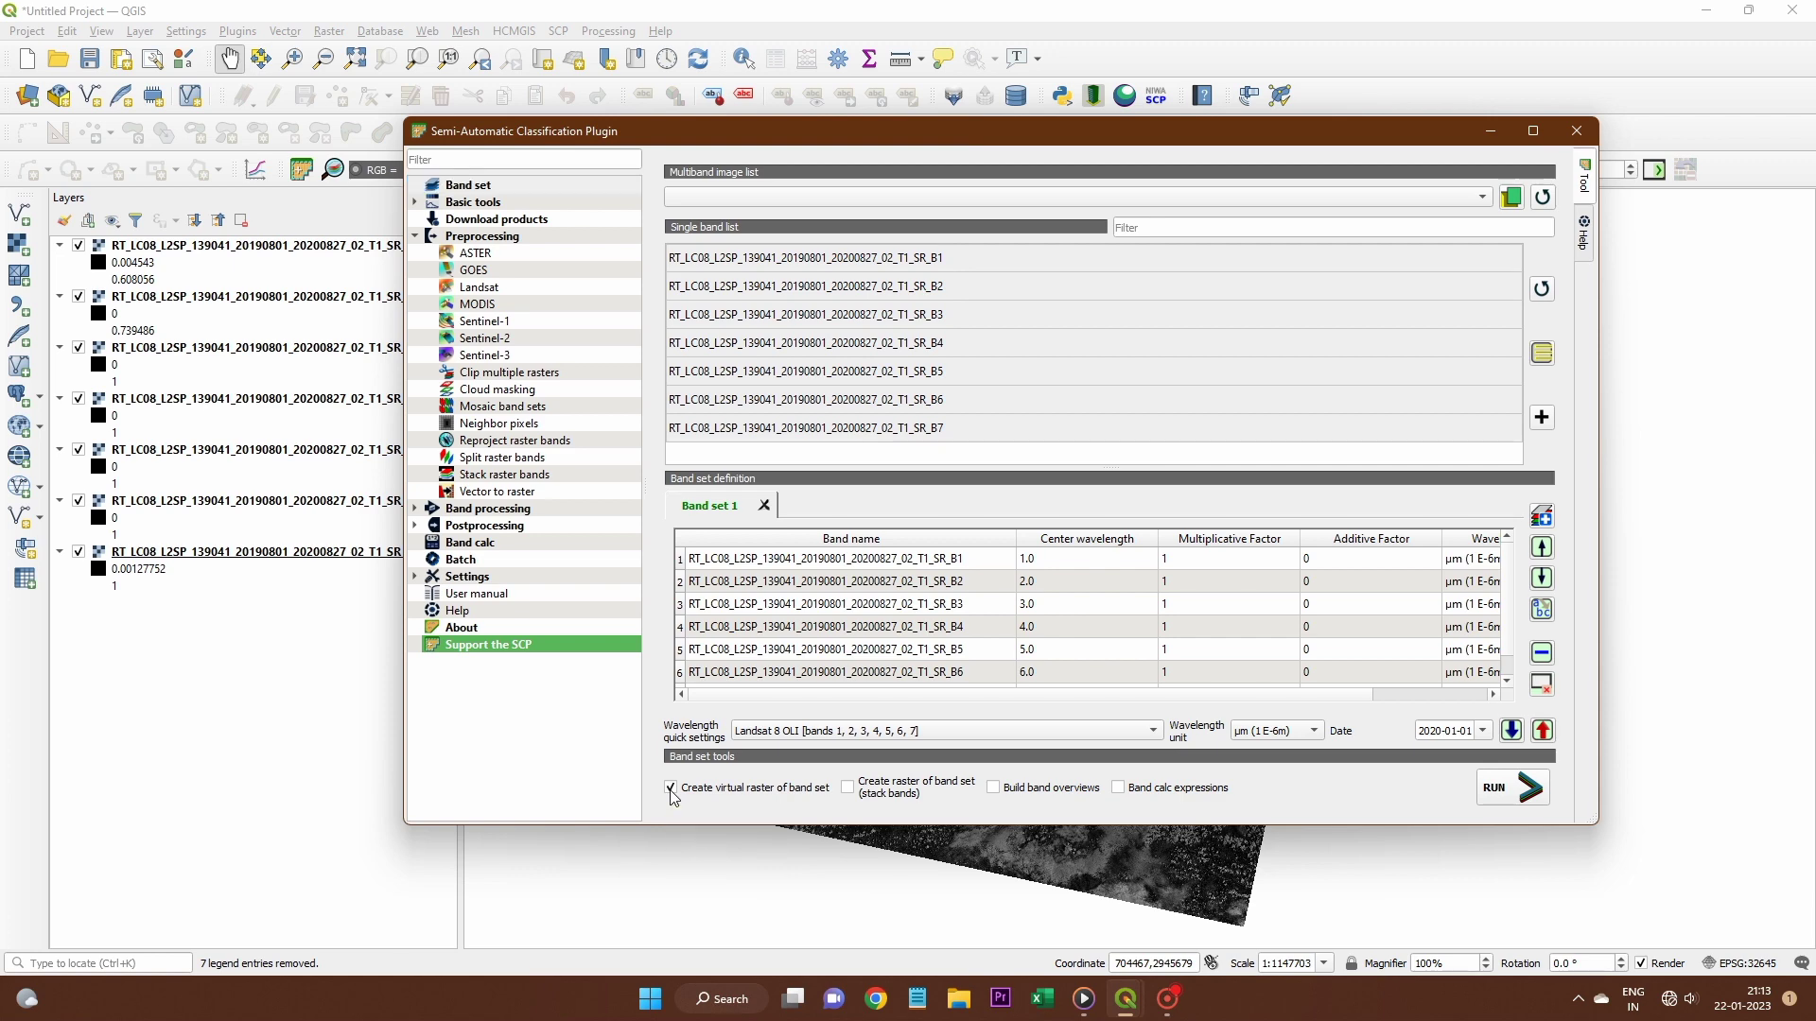
left_click(1499, 801)
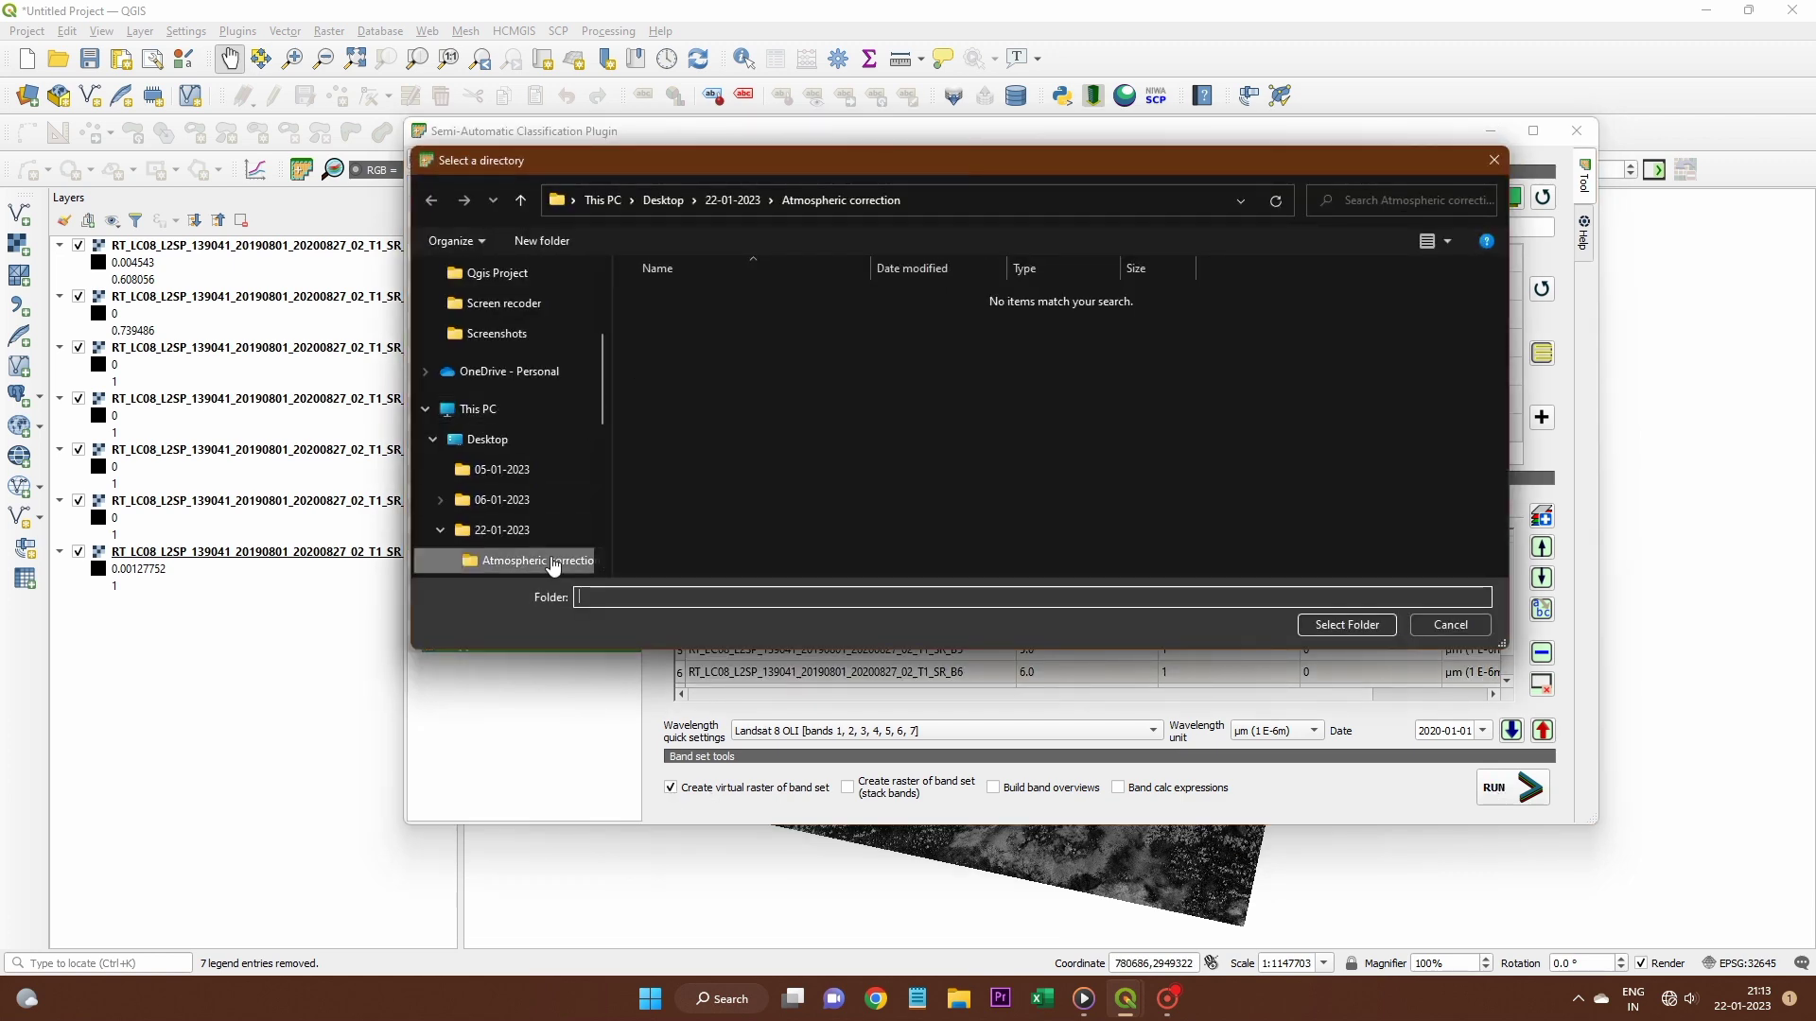
left_click(478, 532)
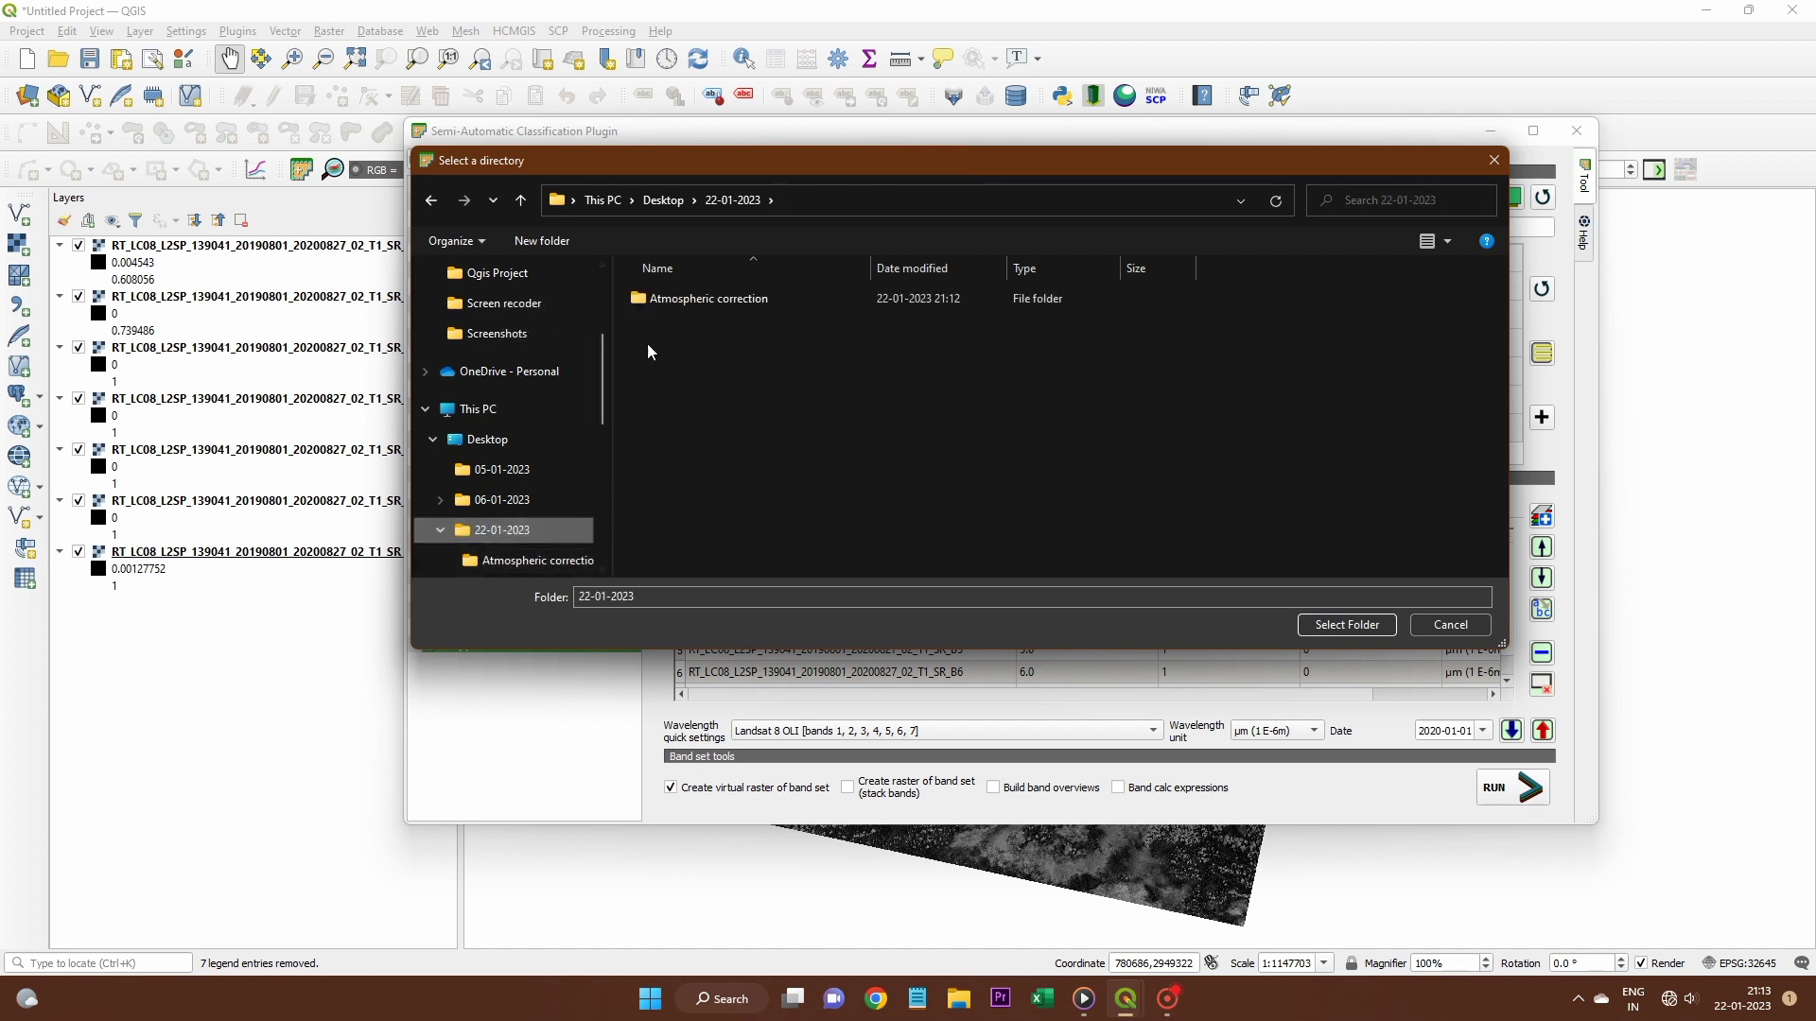
left_click(559, 242)
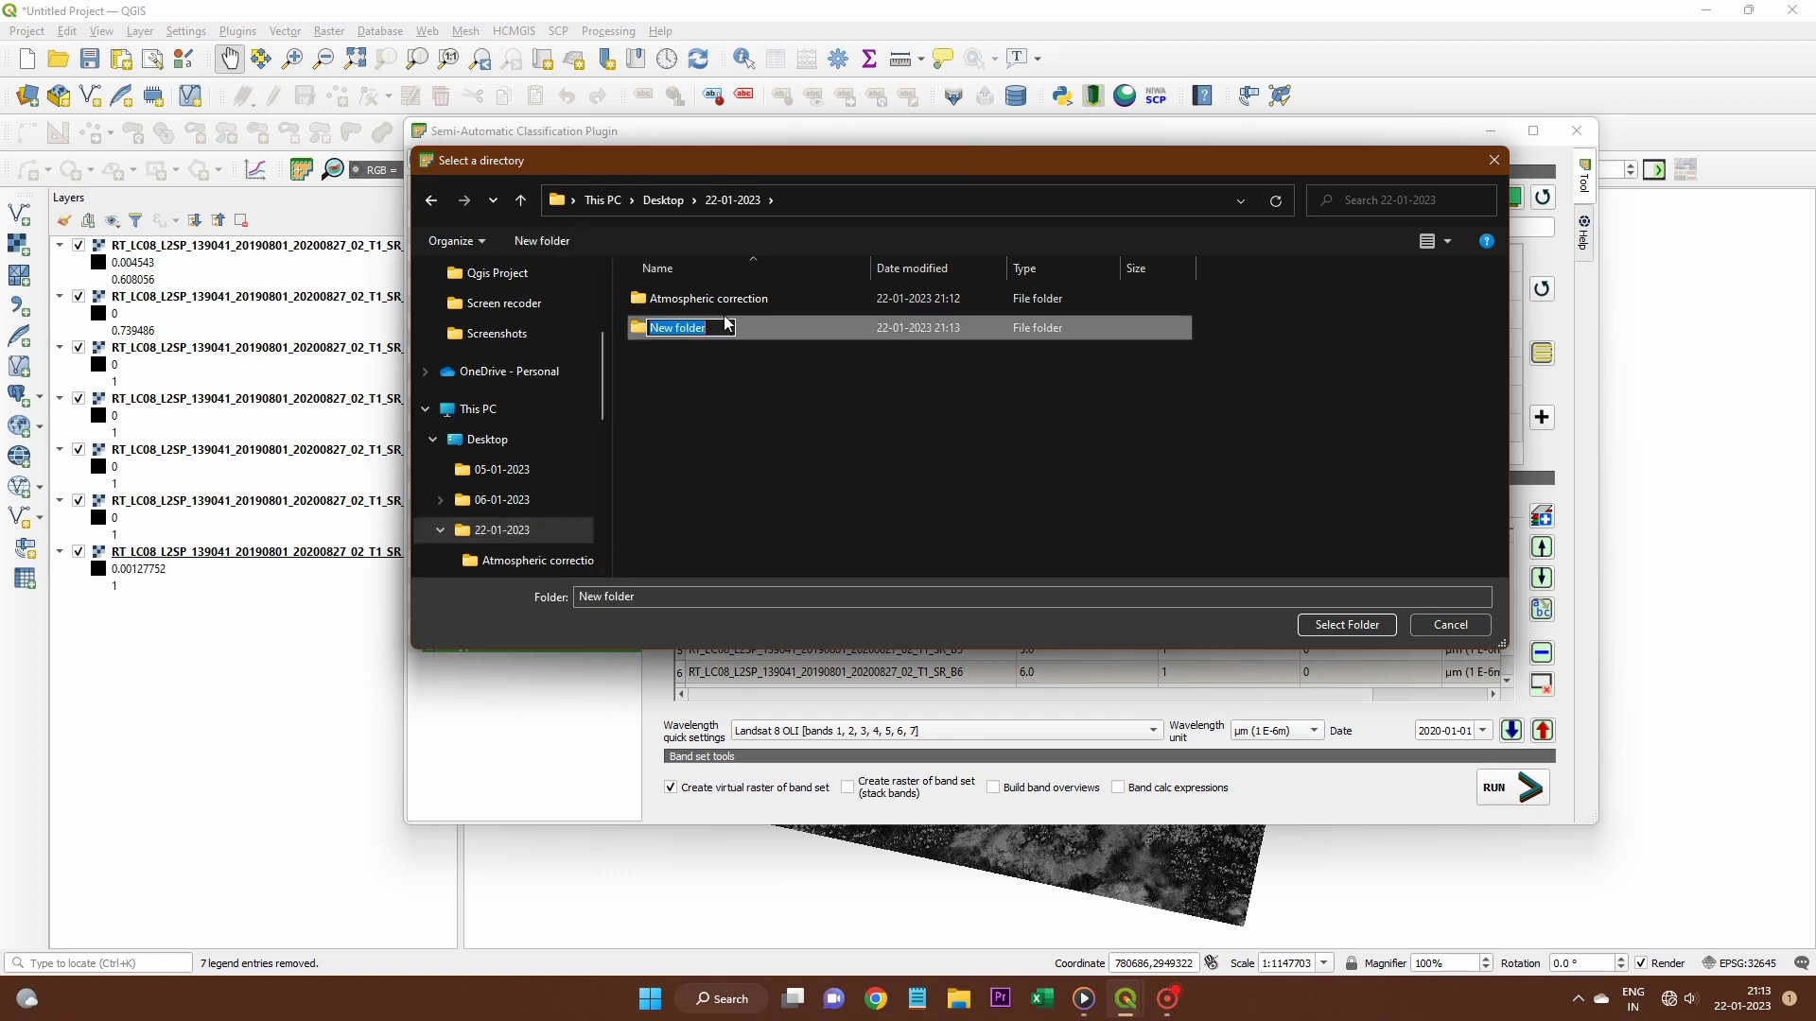
type("Mar")
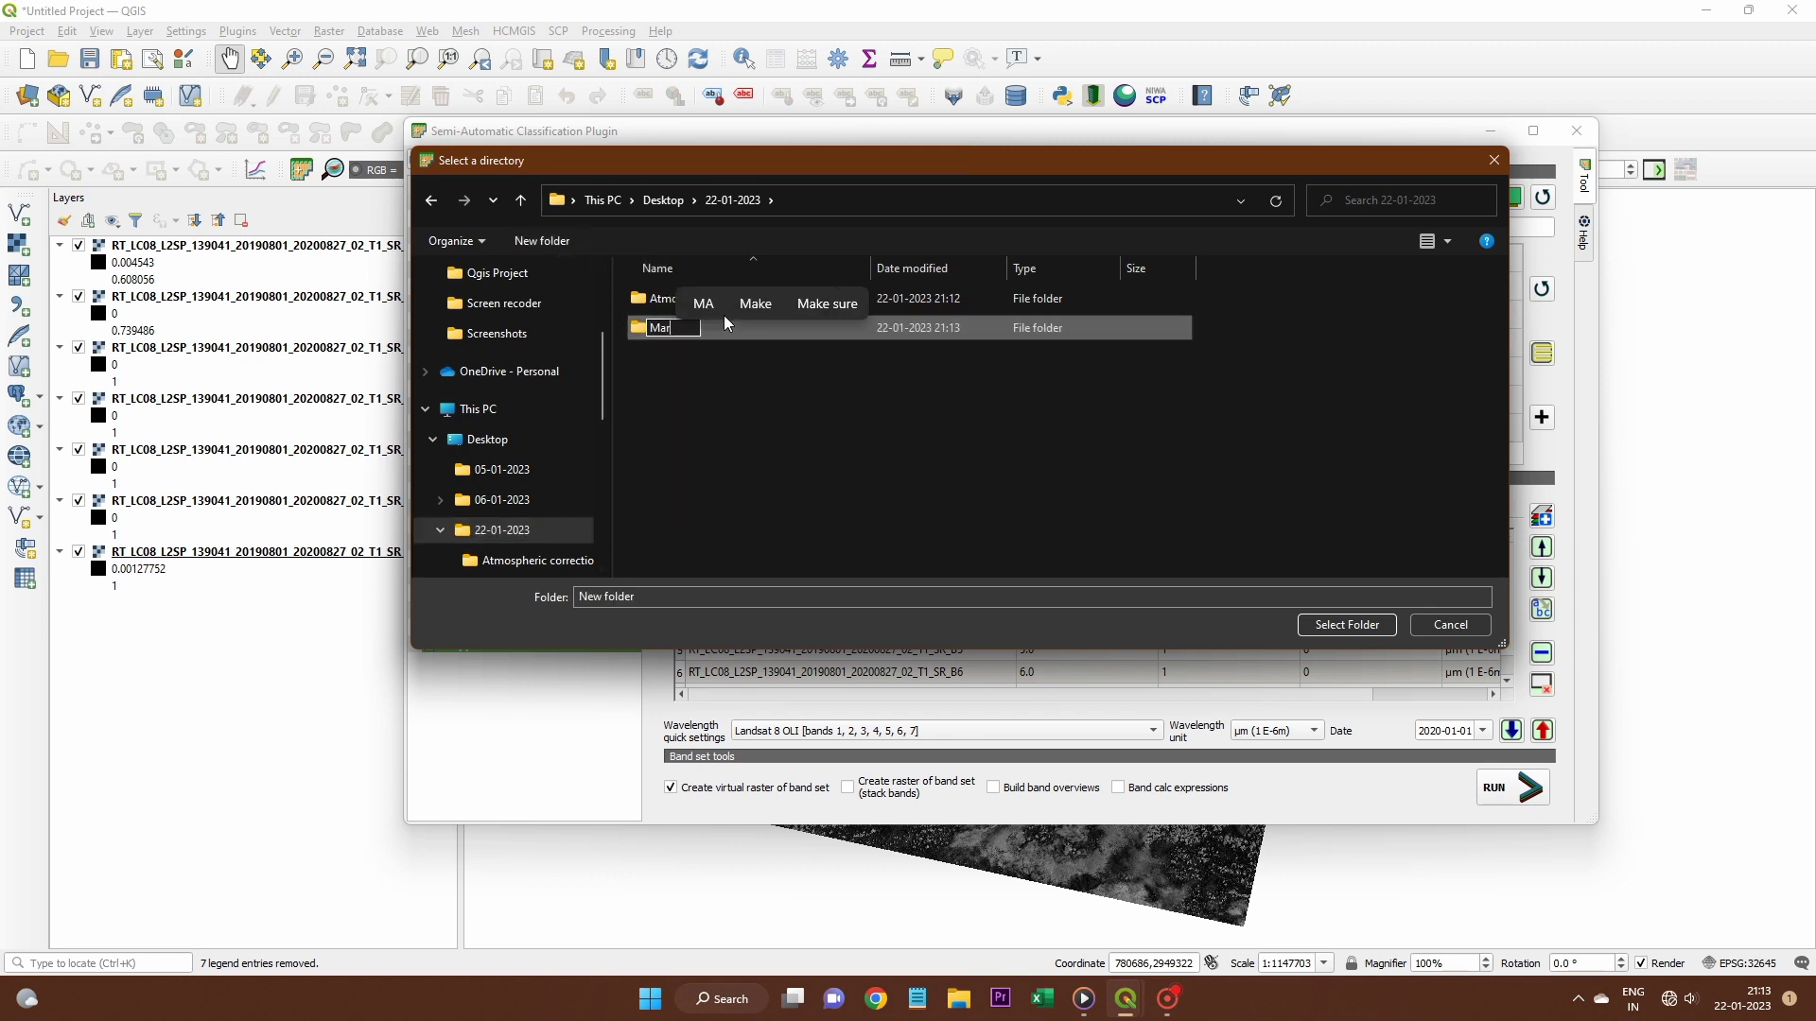
type("ge lan")
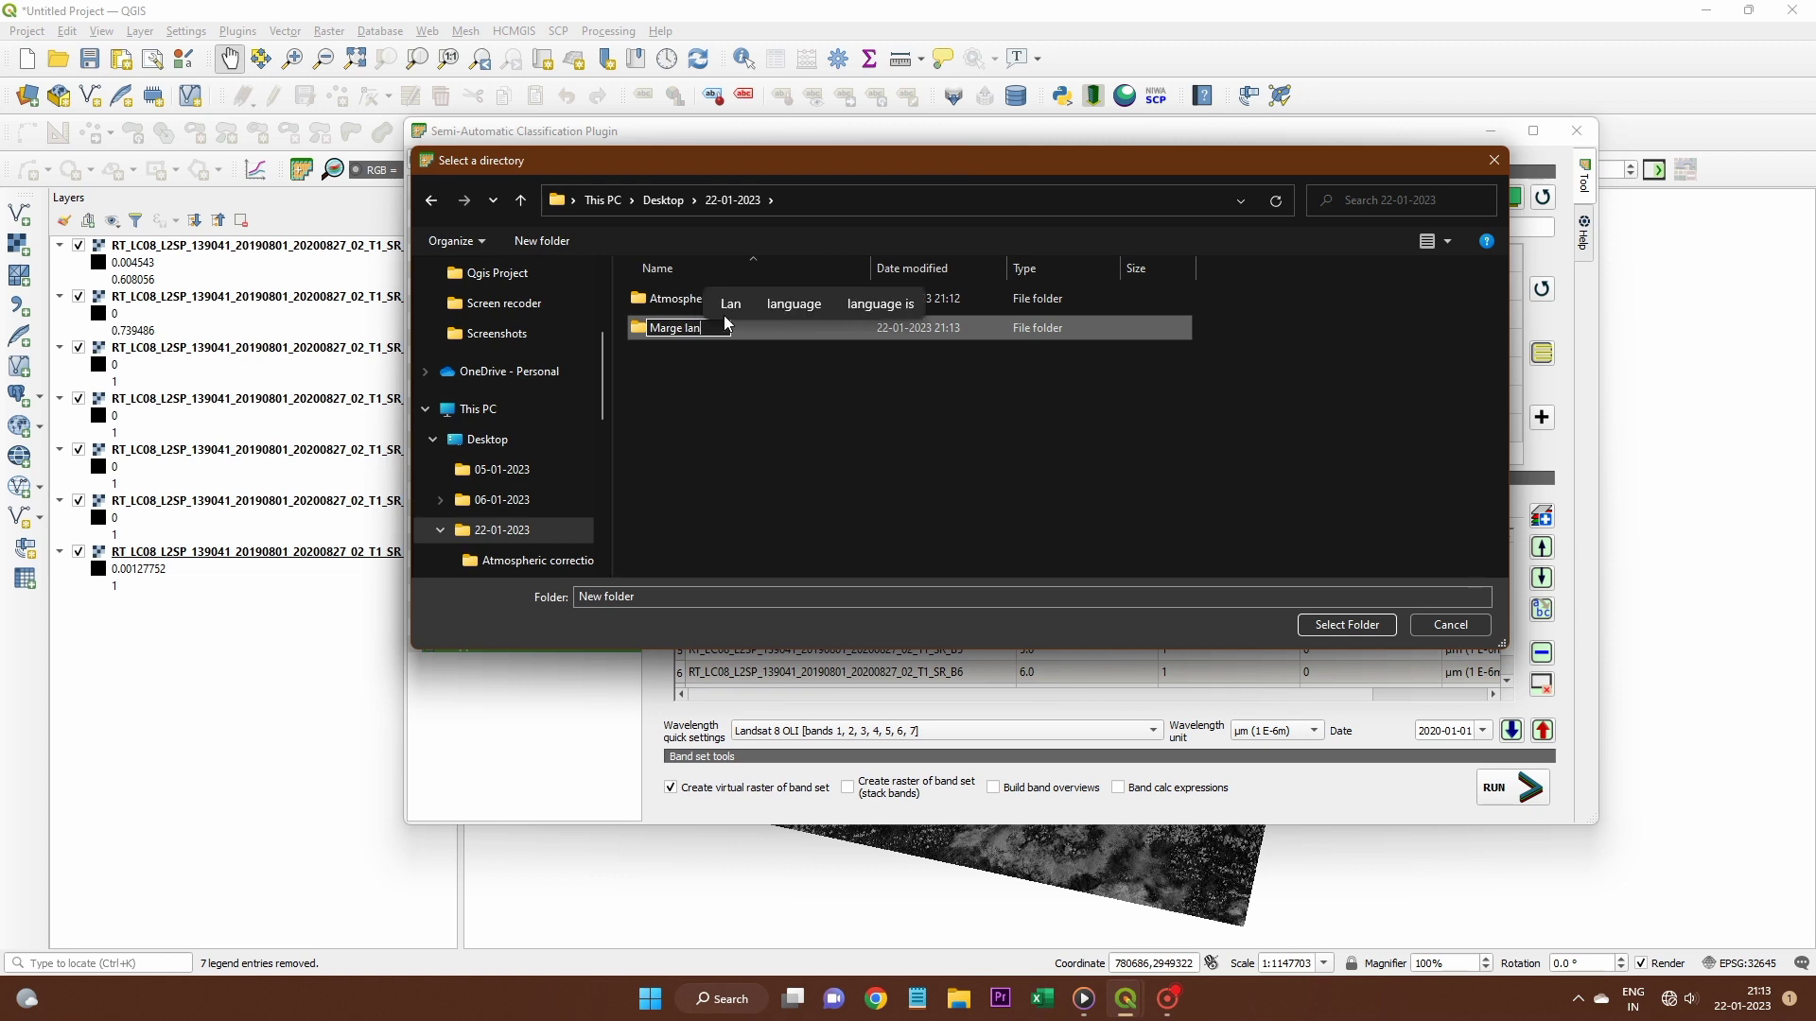
type("dsat")
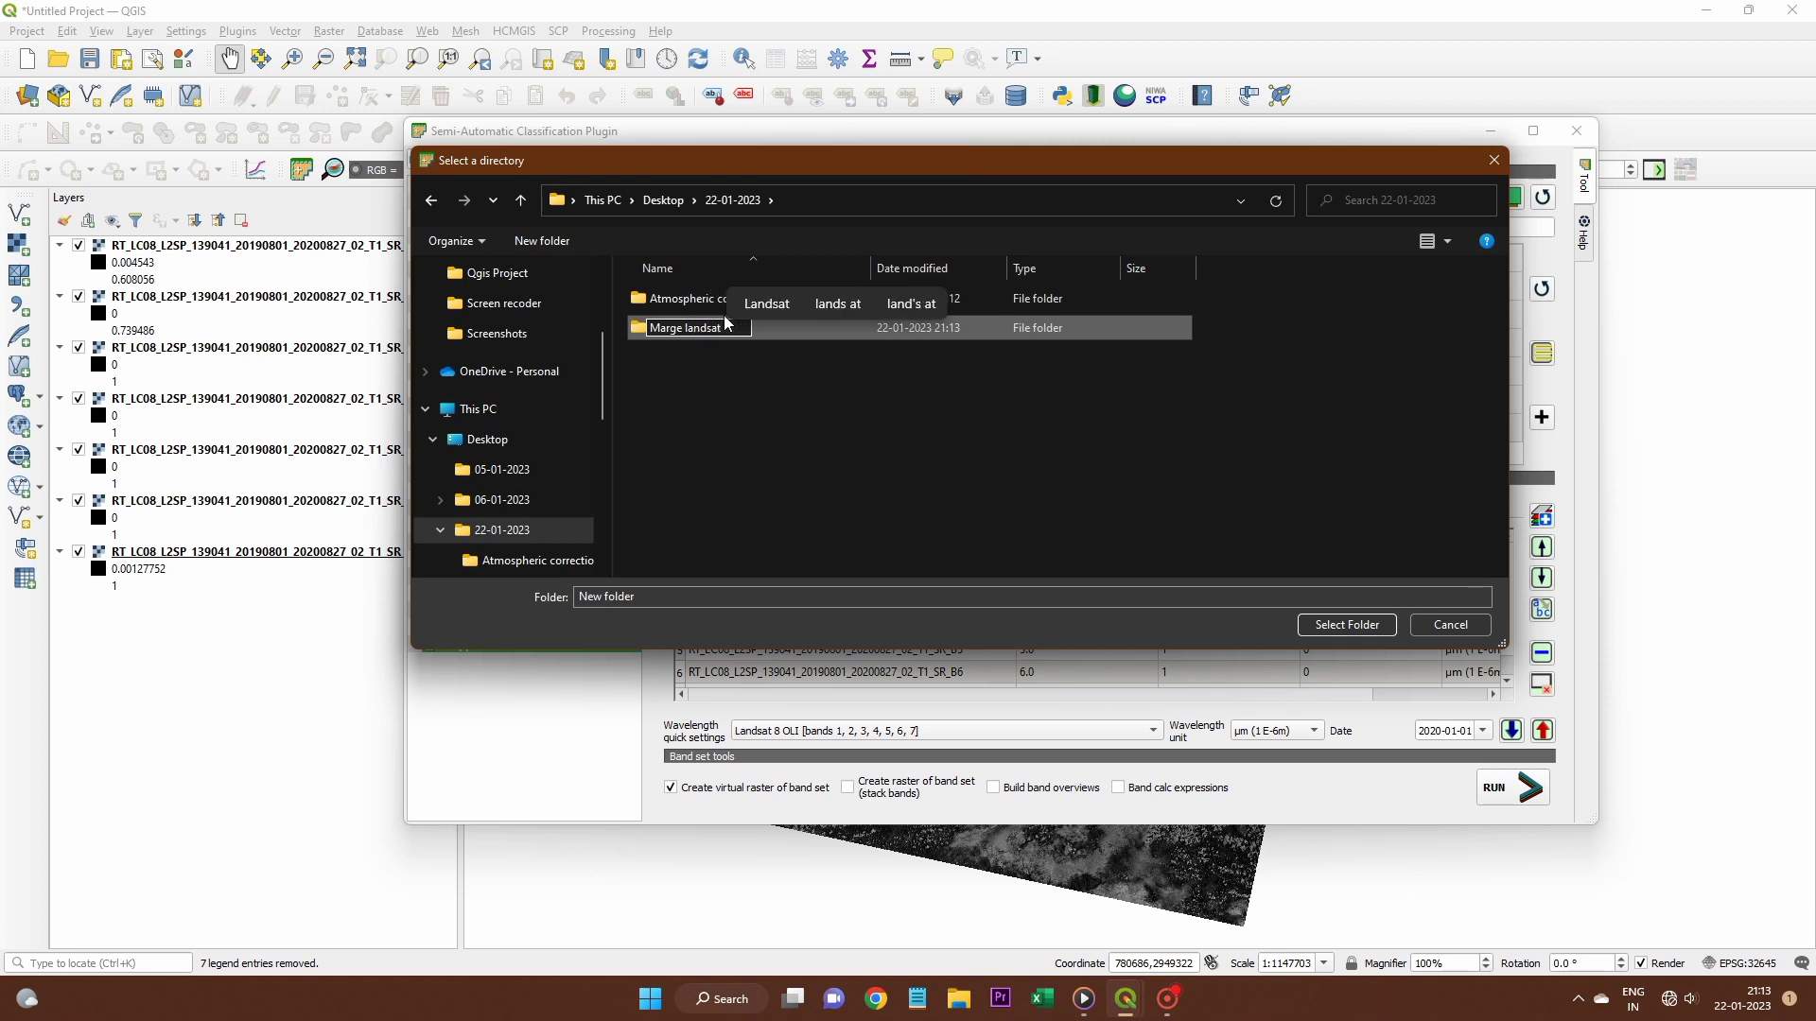
key("Return")
Choose the Marge landsat folder as the virtual raster's output directory and minimize the plugin window
left_click(758, 326)
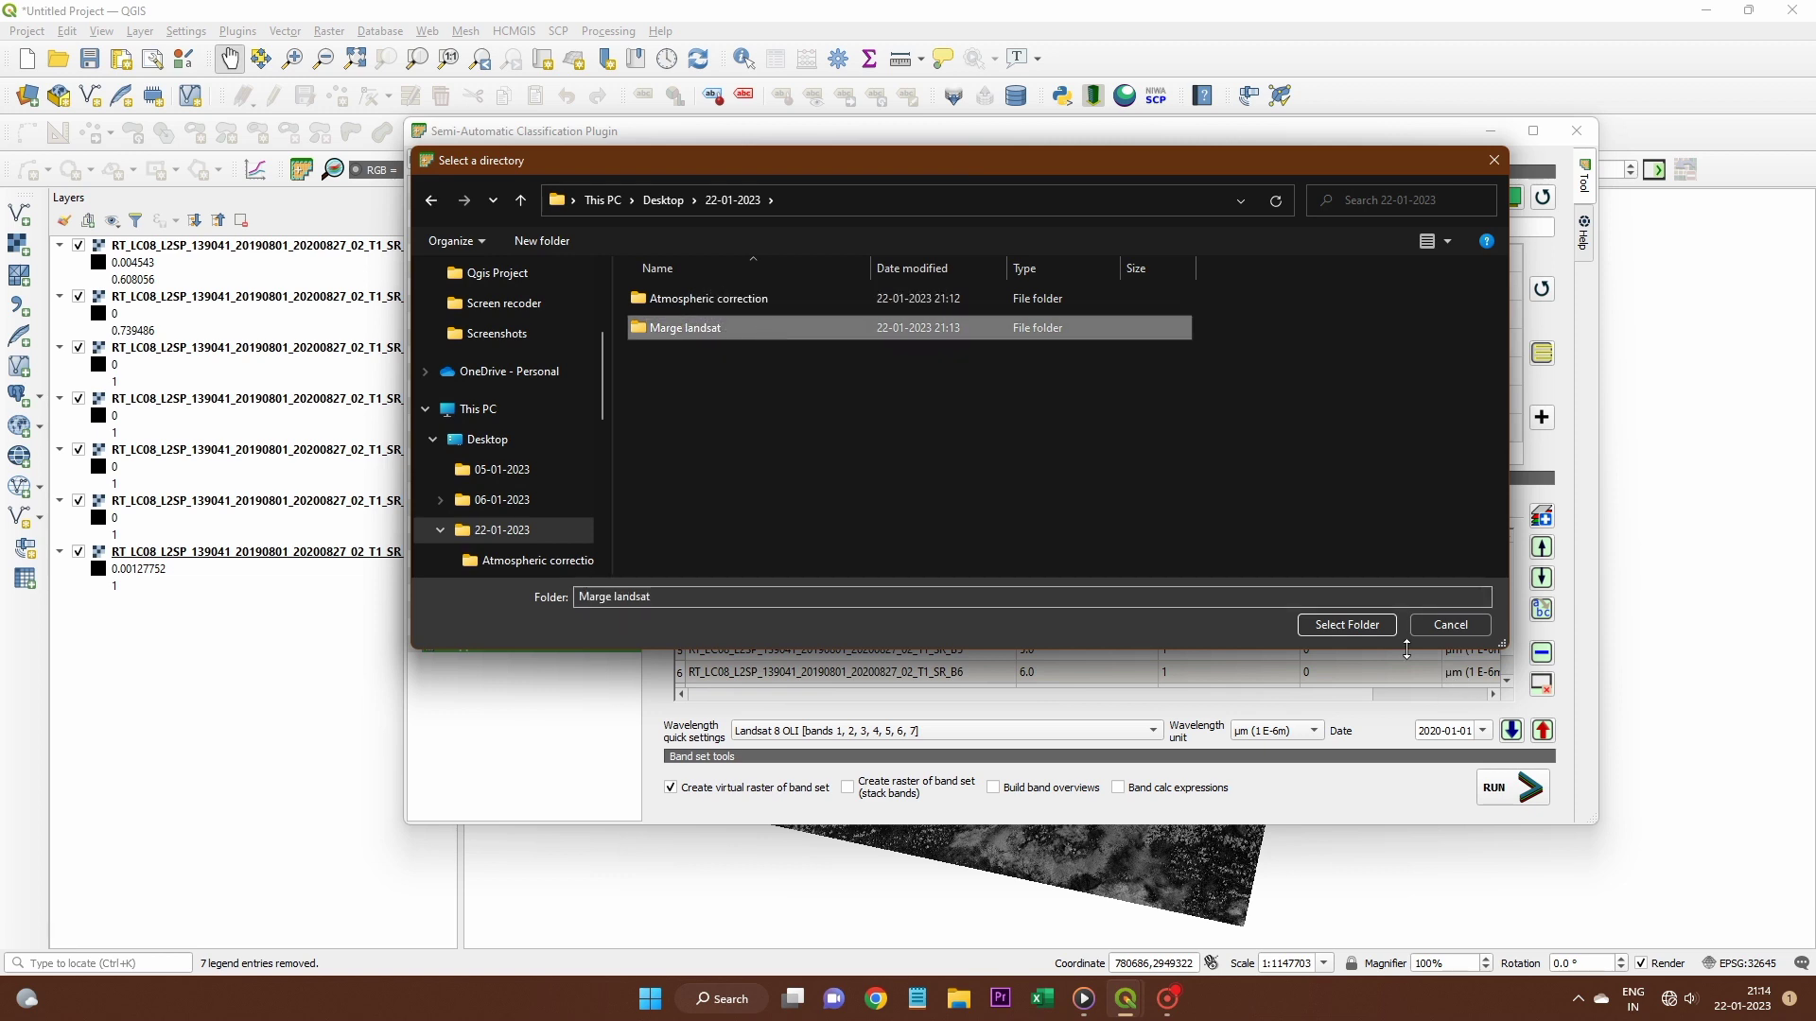
left_click(1366, 627)
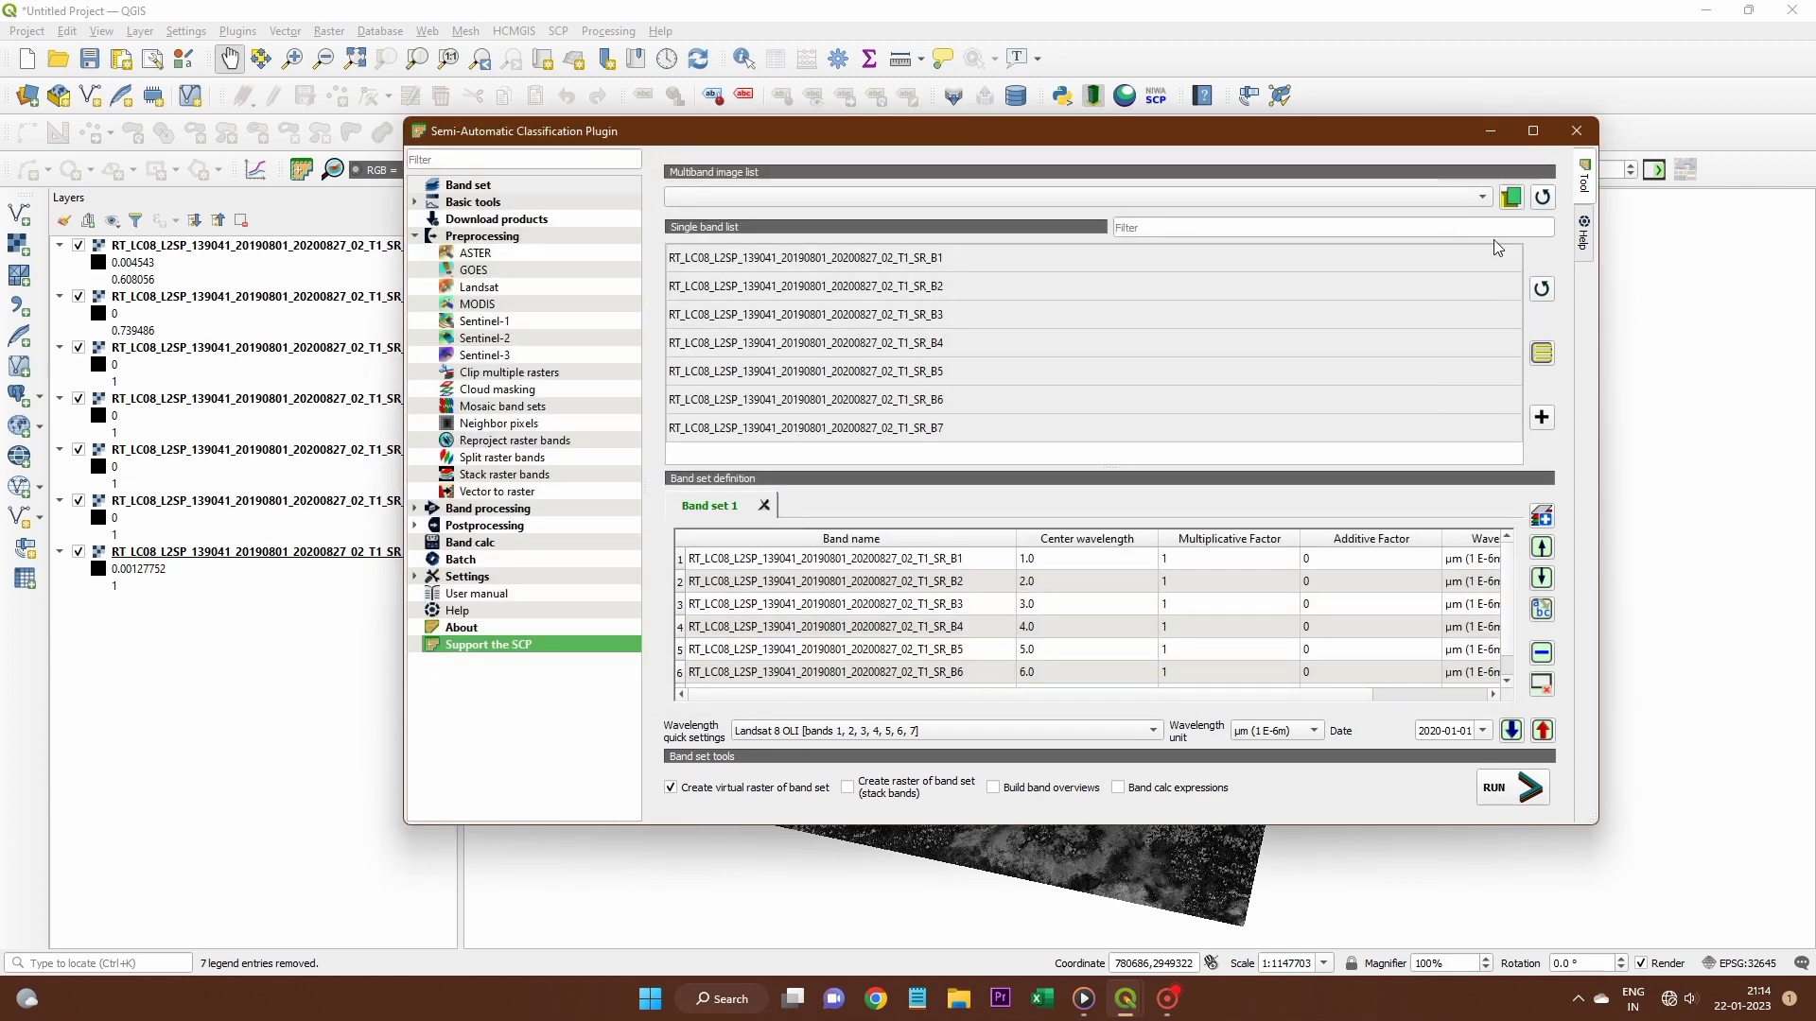
left_click(1492, 135)
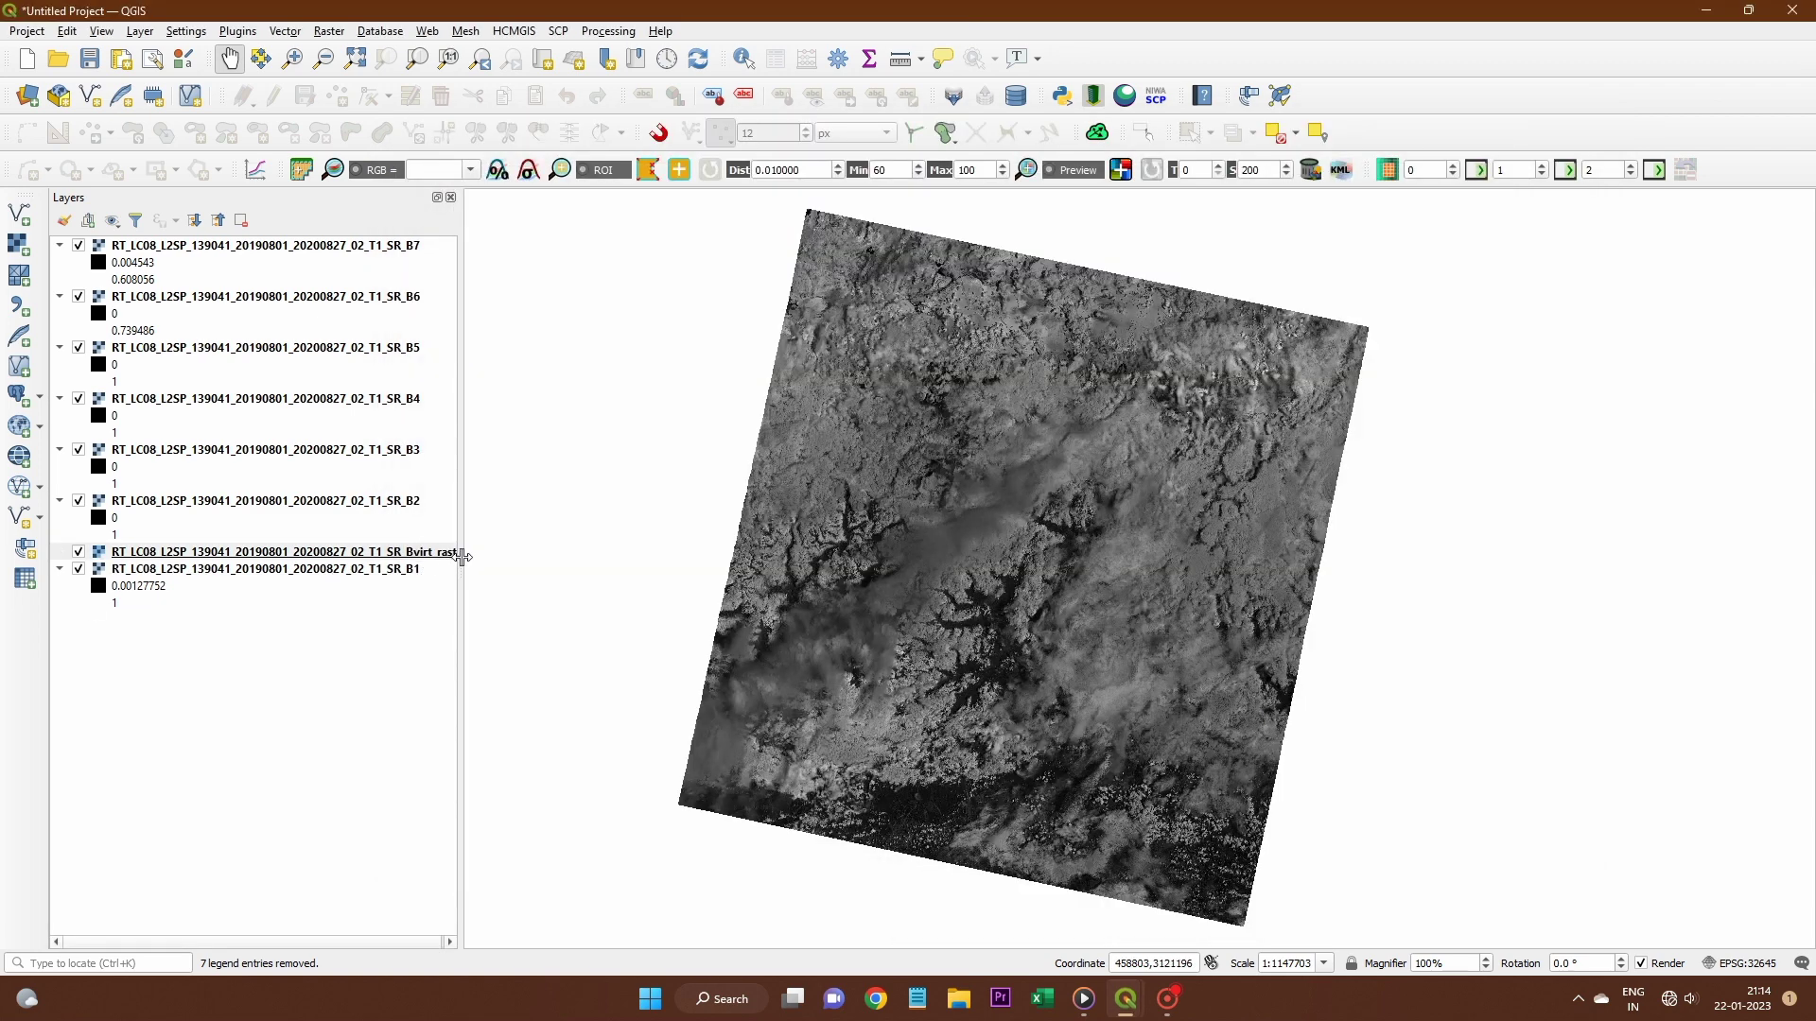
Move the Bvirt_rast virtual raster to the top of the layer order and hide the individual RT_ band layers B1 to B7
left_click_drag(464, 558, 385, 260)
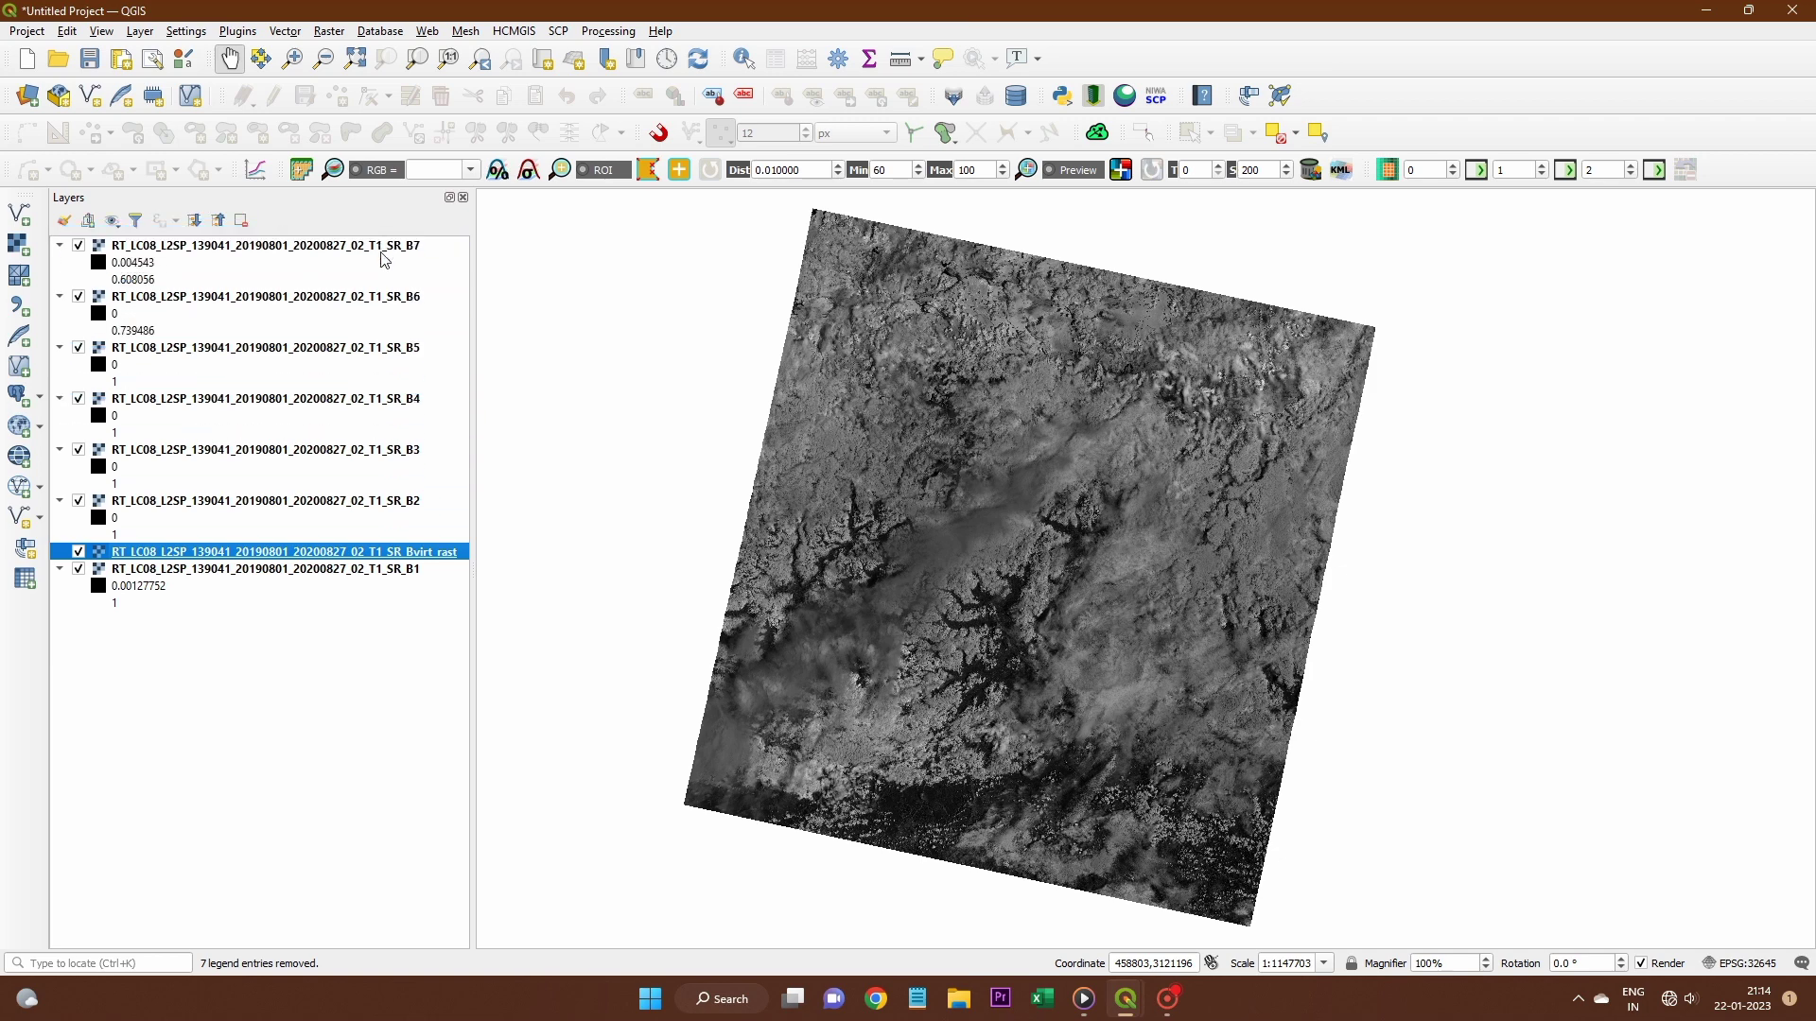
left_click_drag(402, 556, 404, 255)
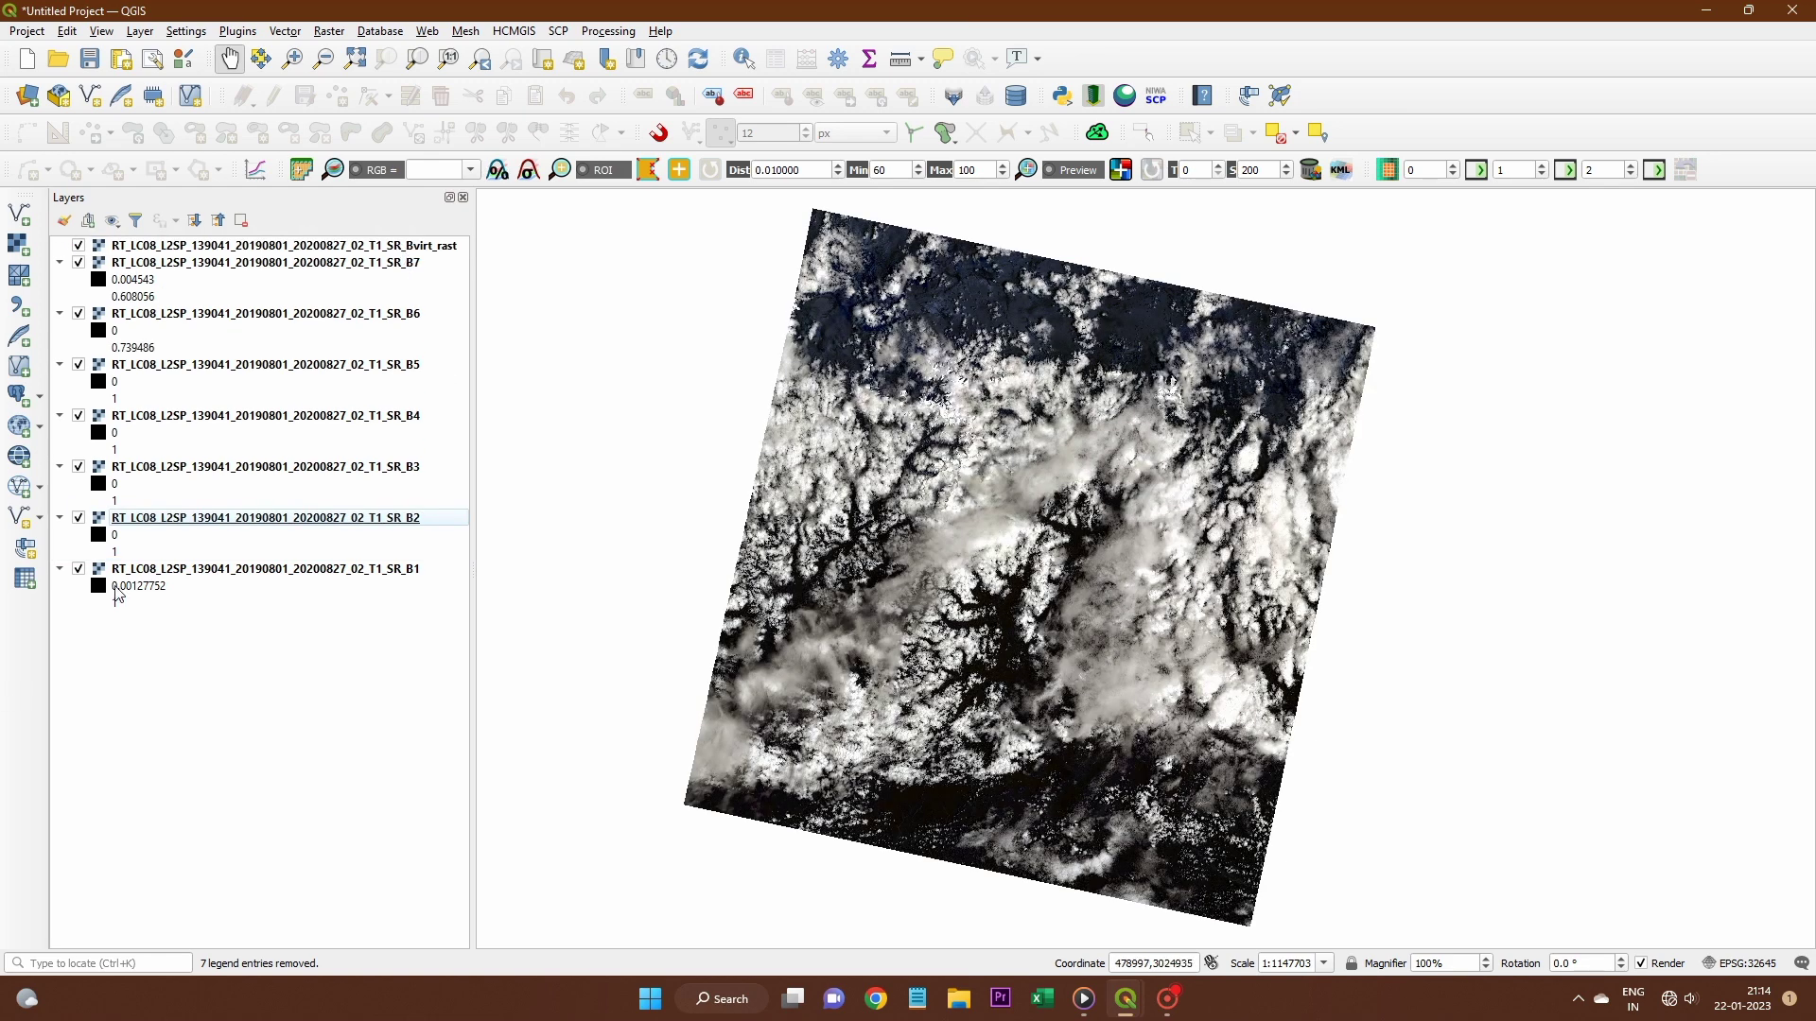
left_click(78, 568)
left_click(78, 517)
left_click(78, 466)
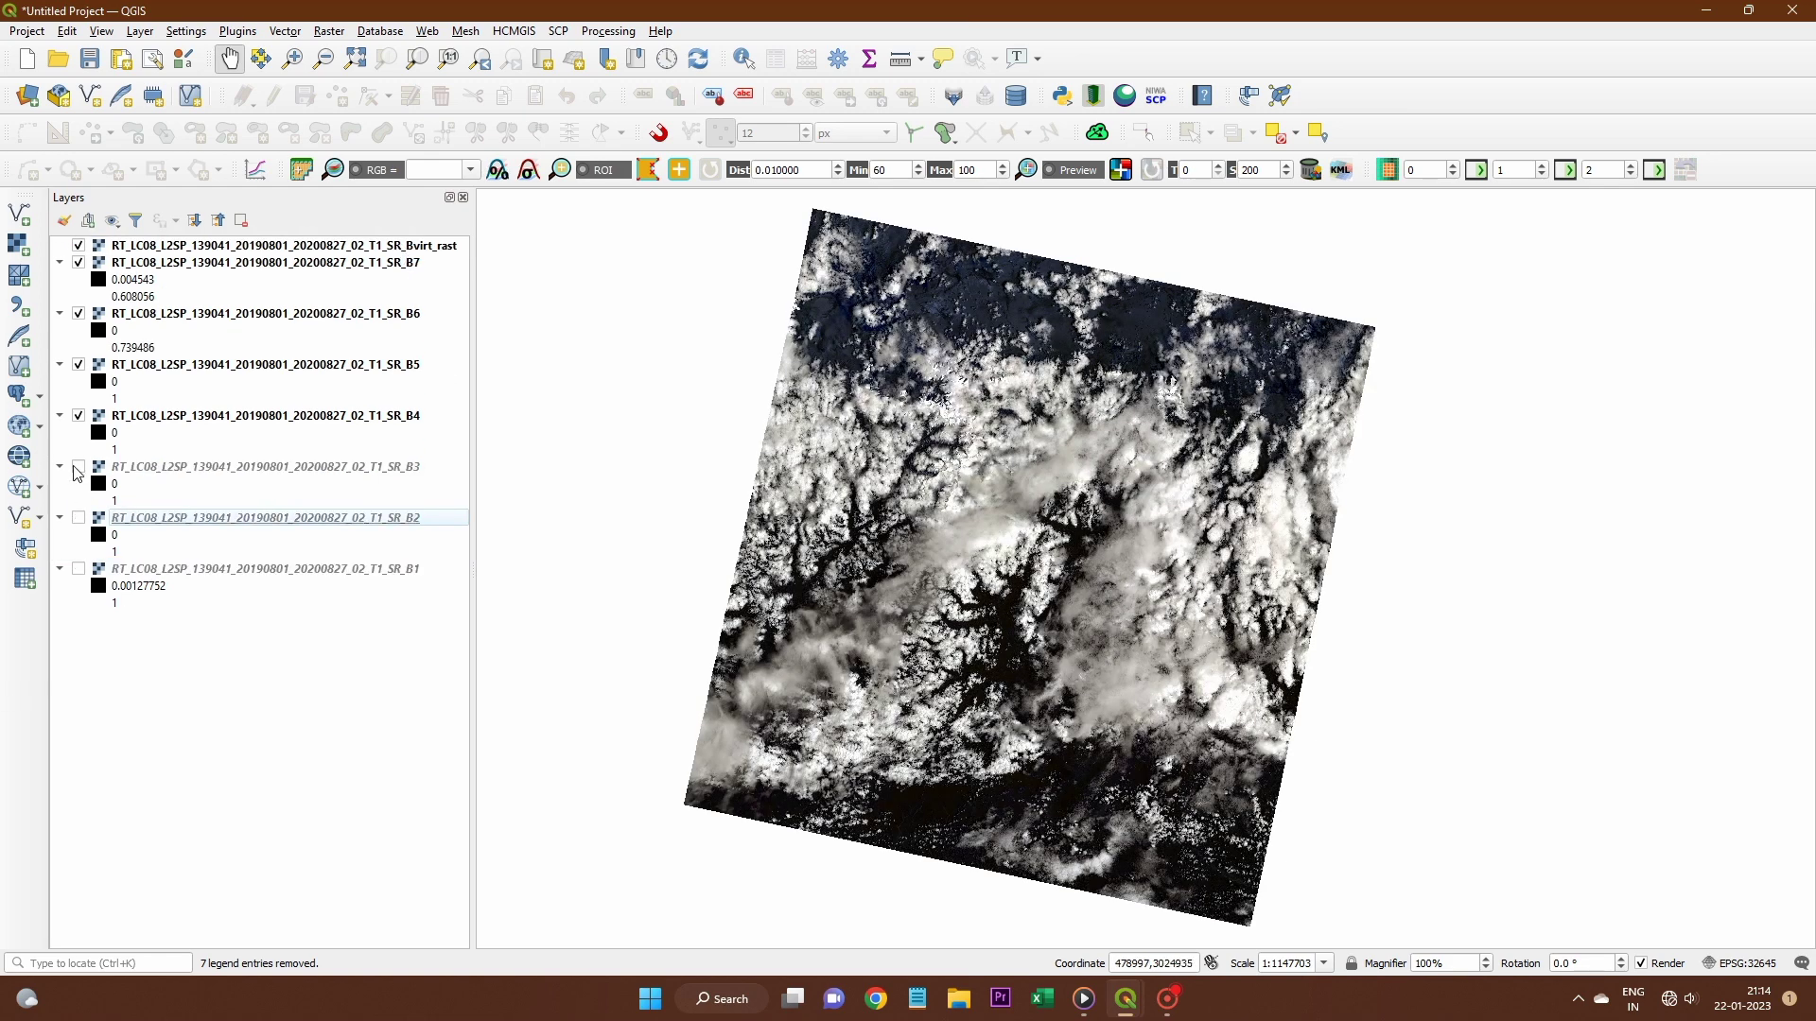
left_click(79, 415)
left_click(78, 364)
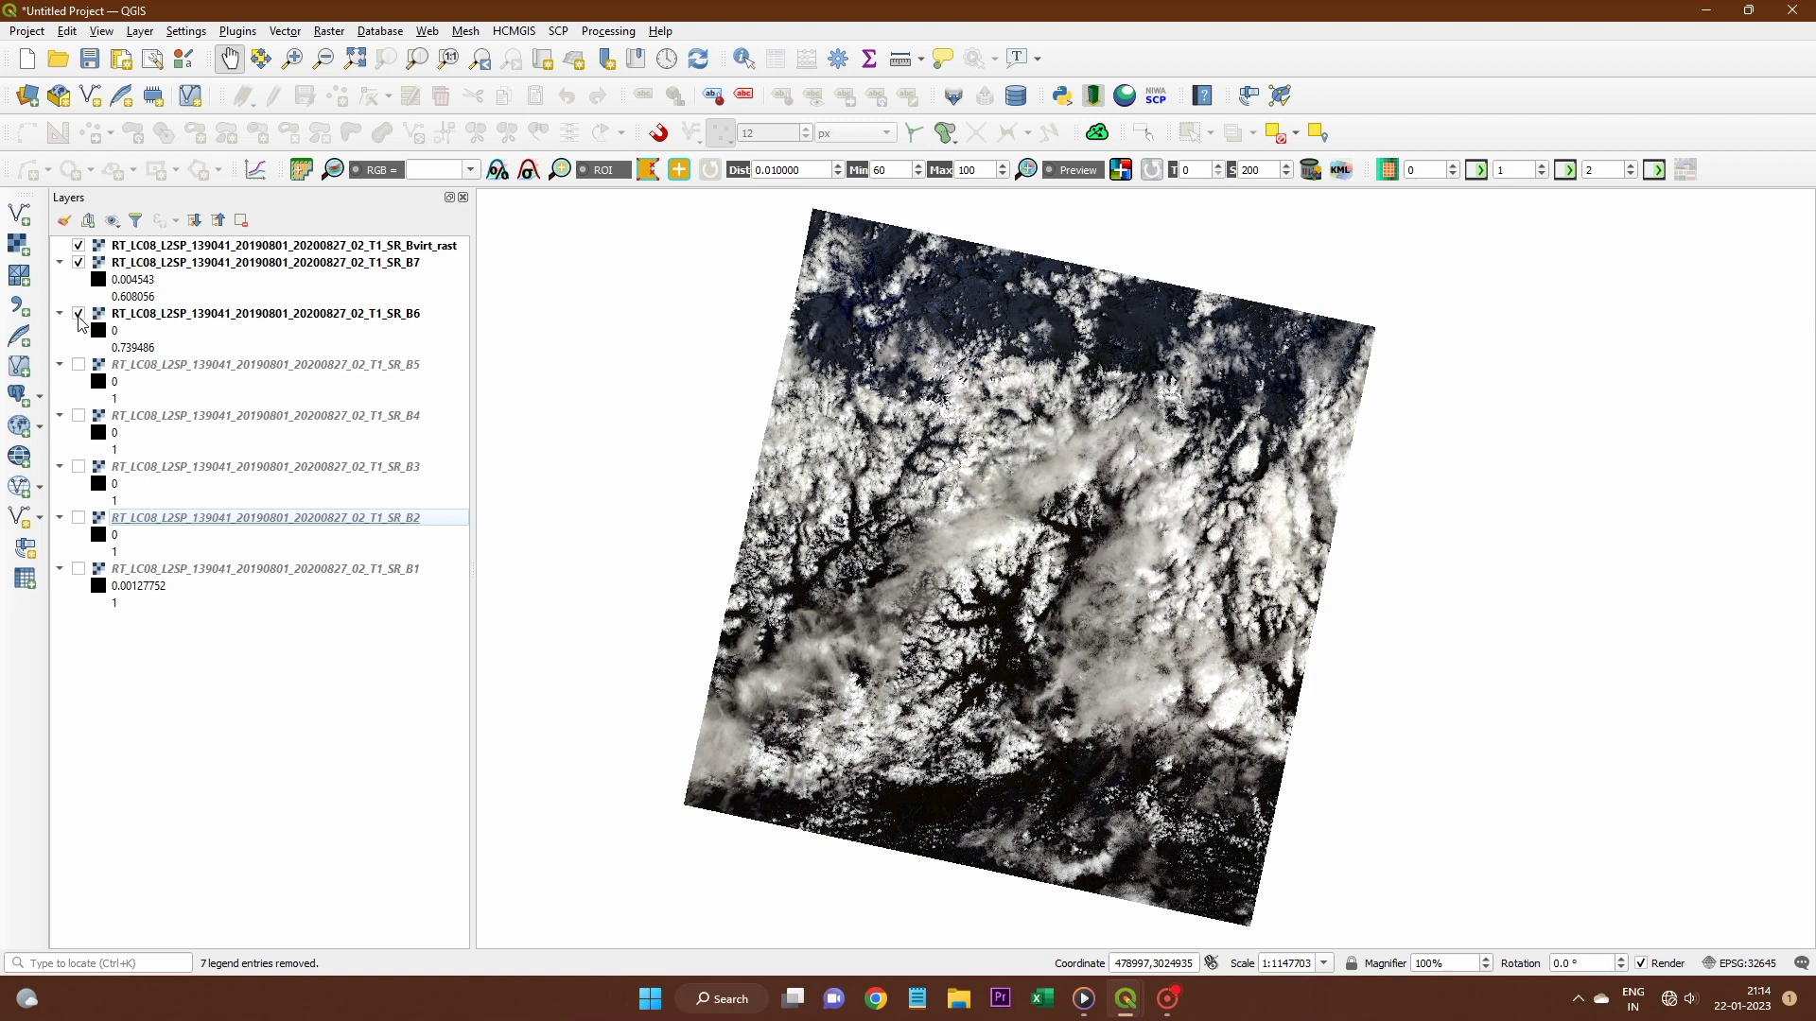
left_click(79, 313)
left_click(79, 262)
Try the 4-3-2 RGB combination for the band set, and display the predefined 6-5-2 color composite instead
left_click(435, 169)
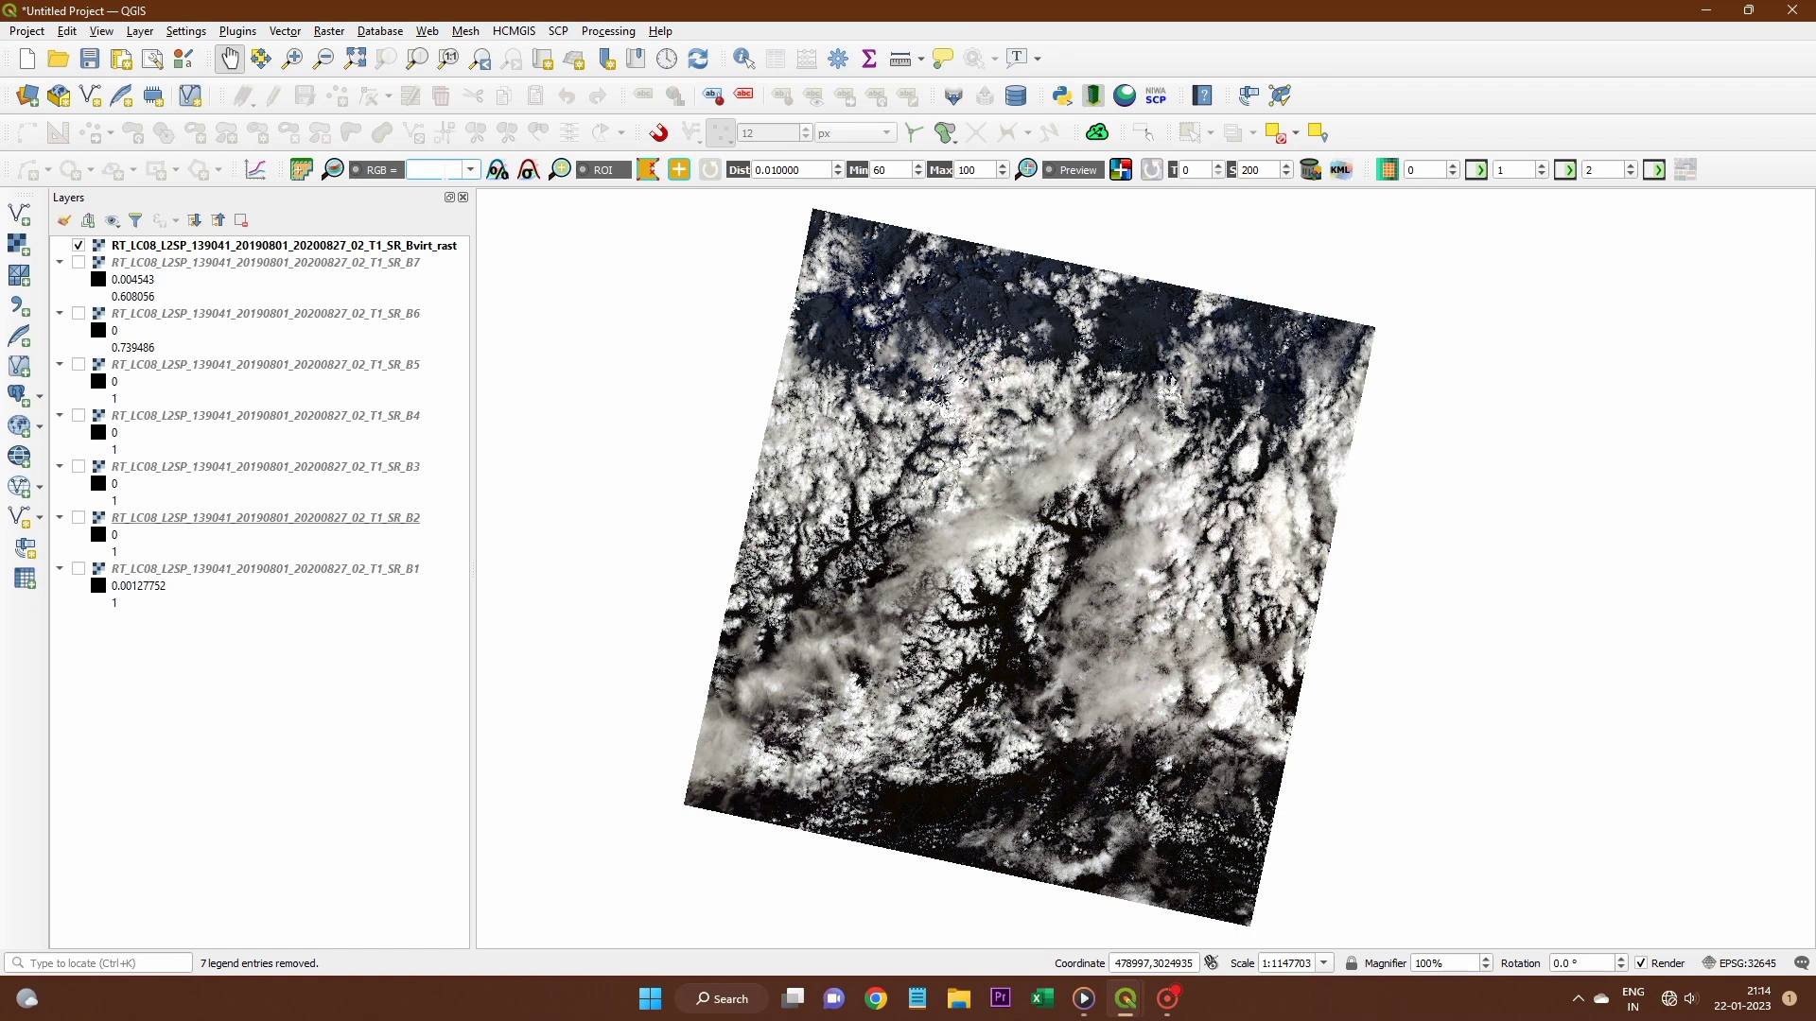
type("4-3-2")
left_click(417, 248)
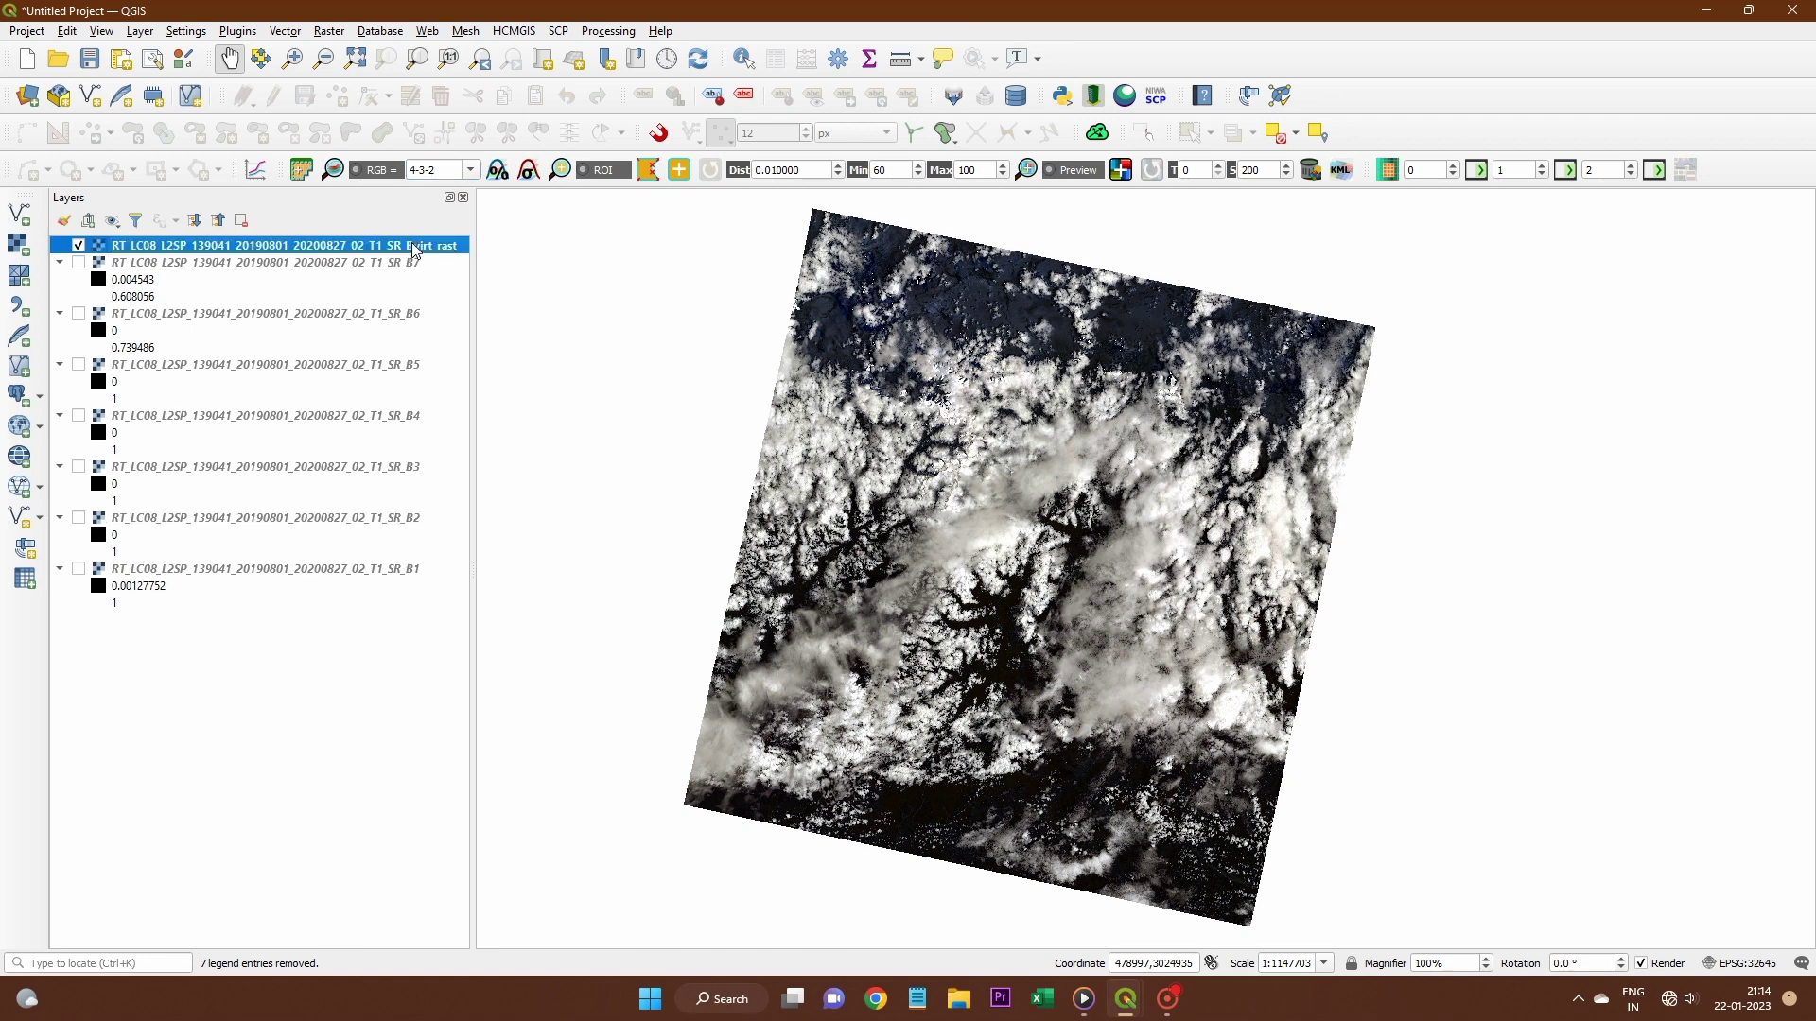
left_click(434, 170)
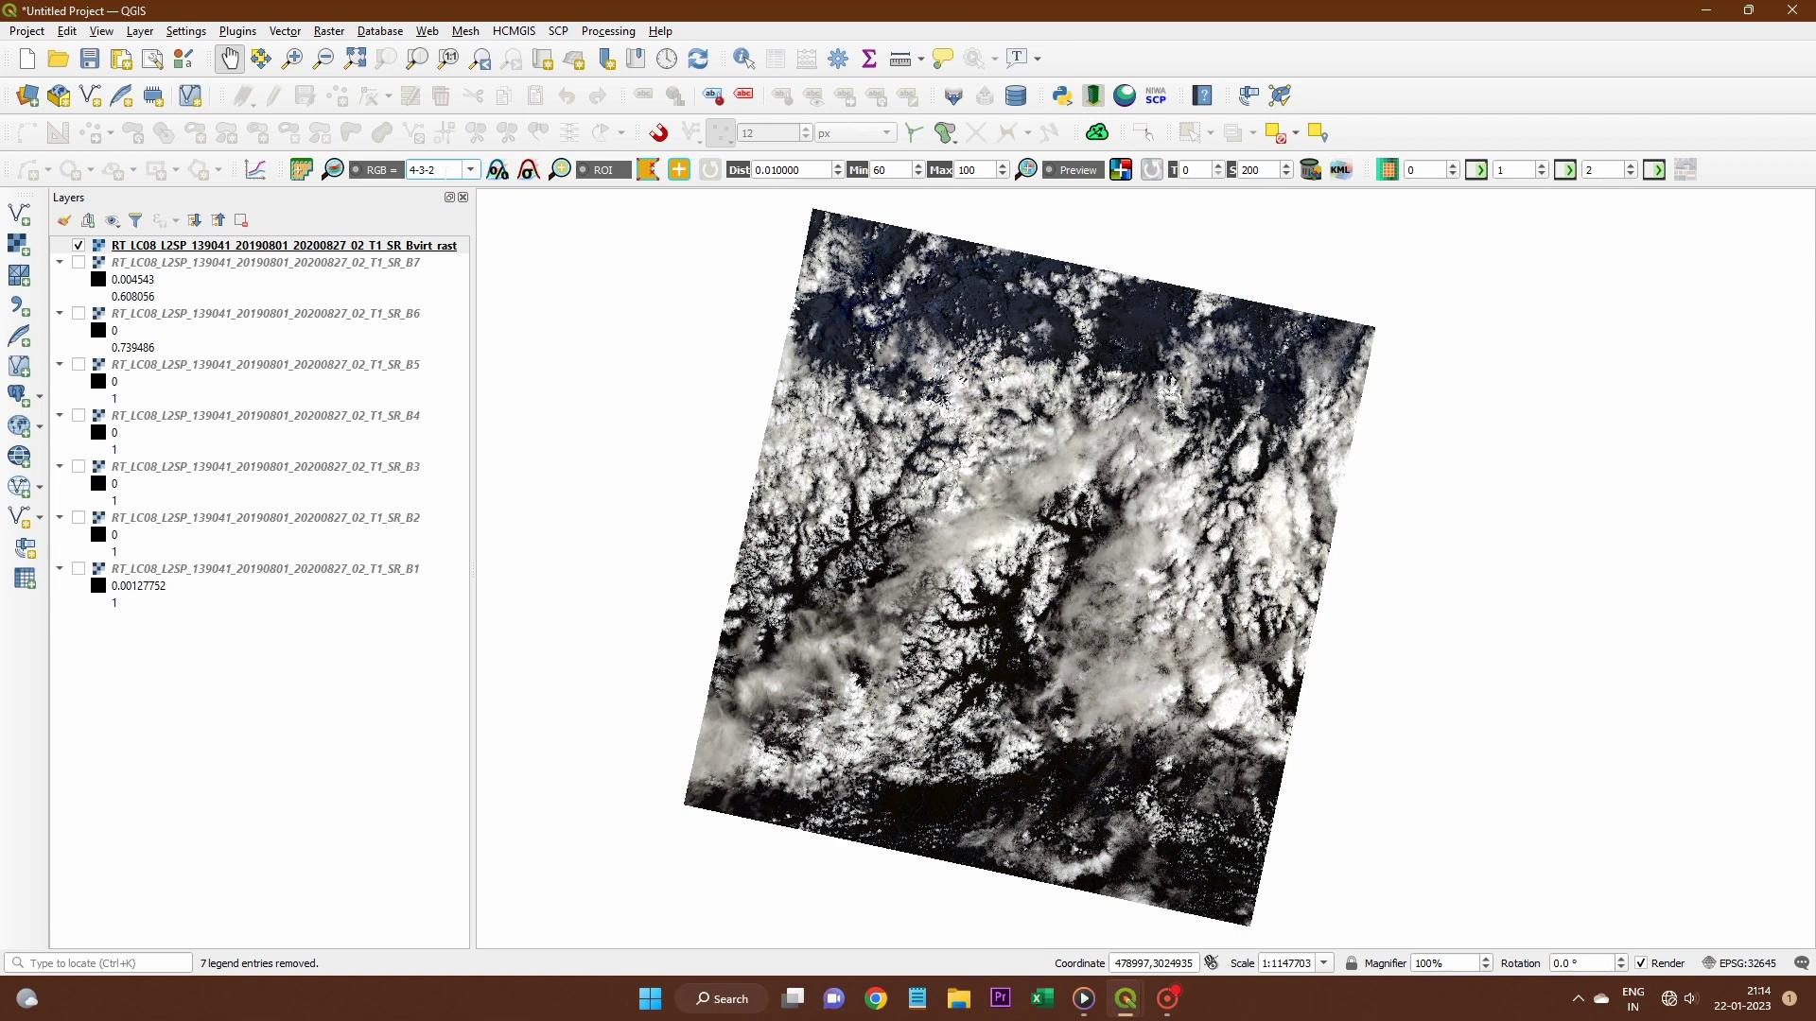
left_click(474, 176)
left_click(428, 224)
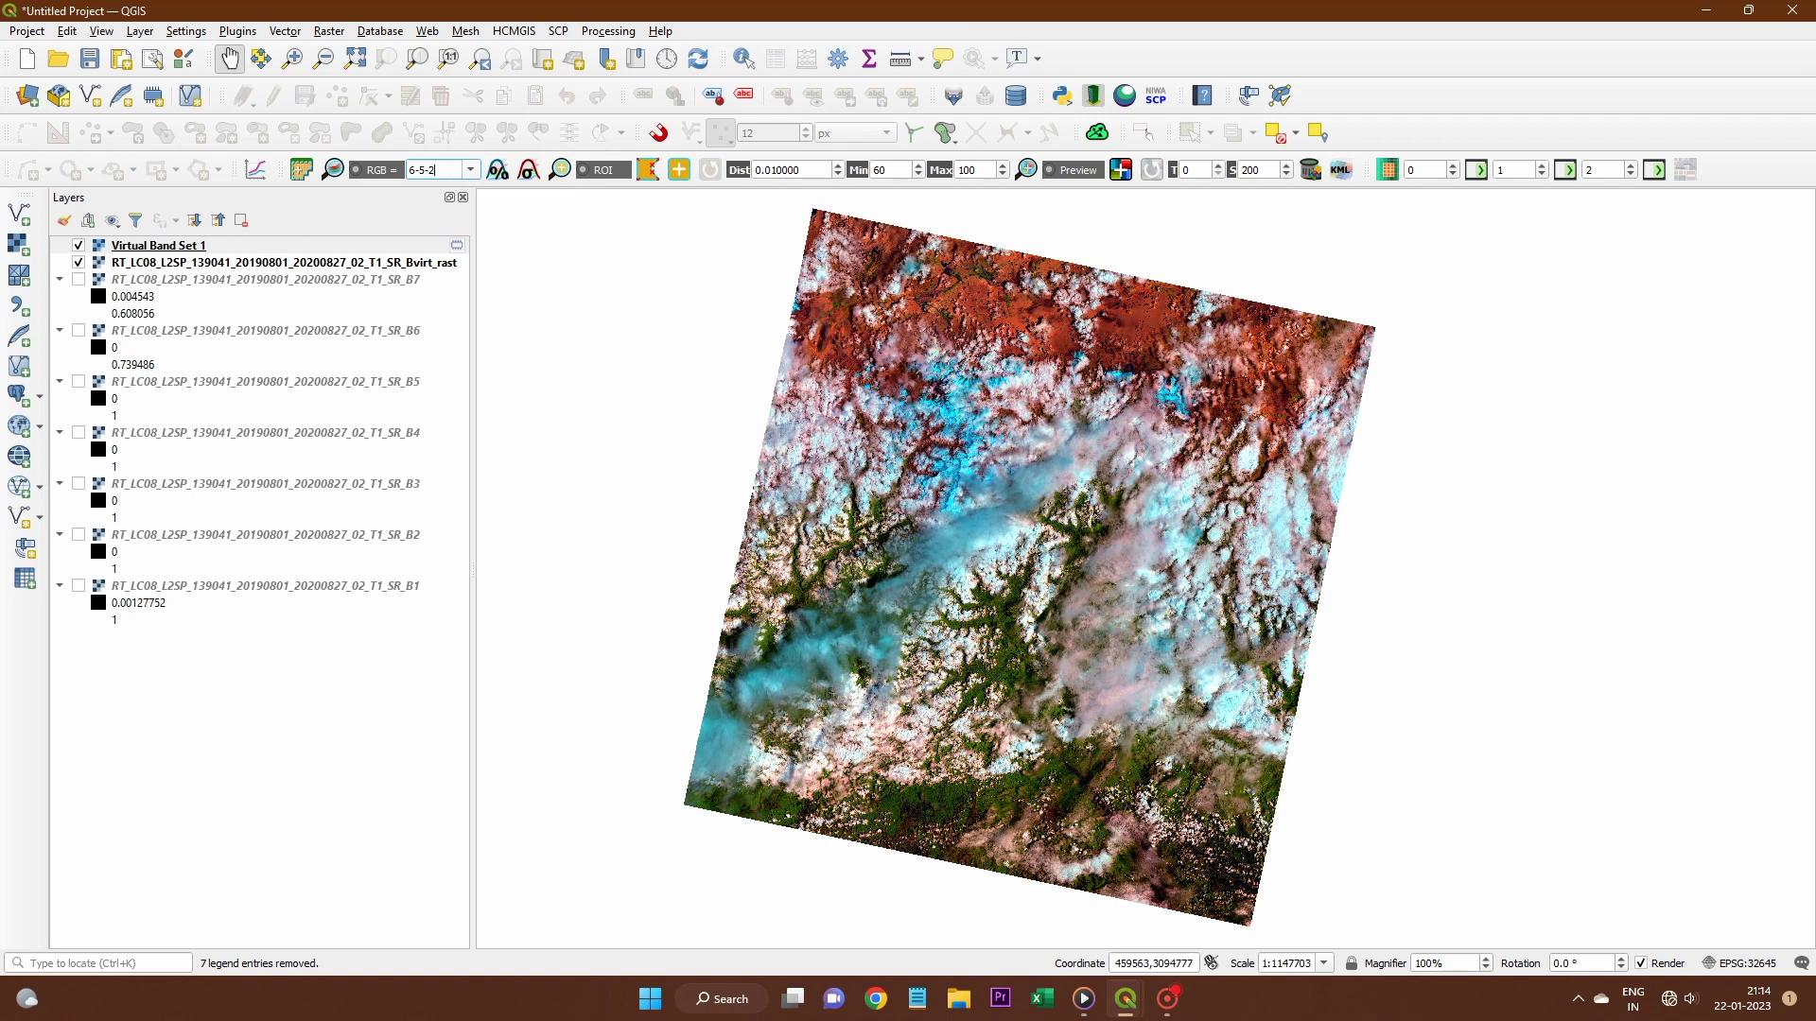
Set the band set's RGB color composite to 4-3-2
left_click_drag(438, 170, 397, 175)
type("4-3-2")
key("Return")
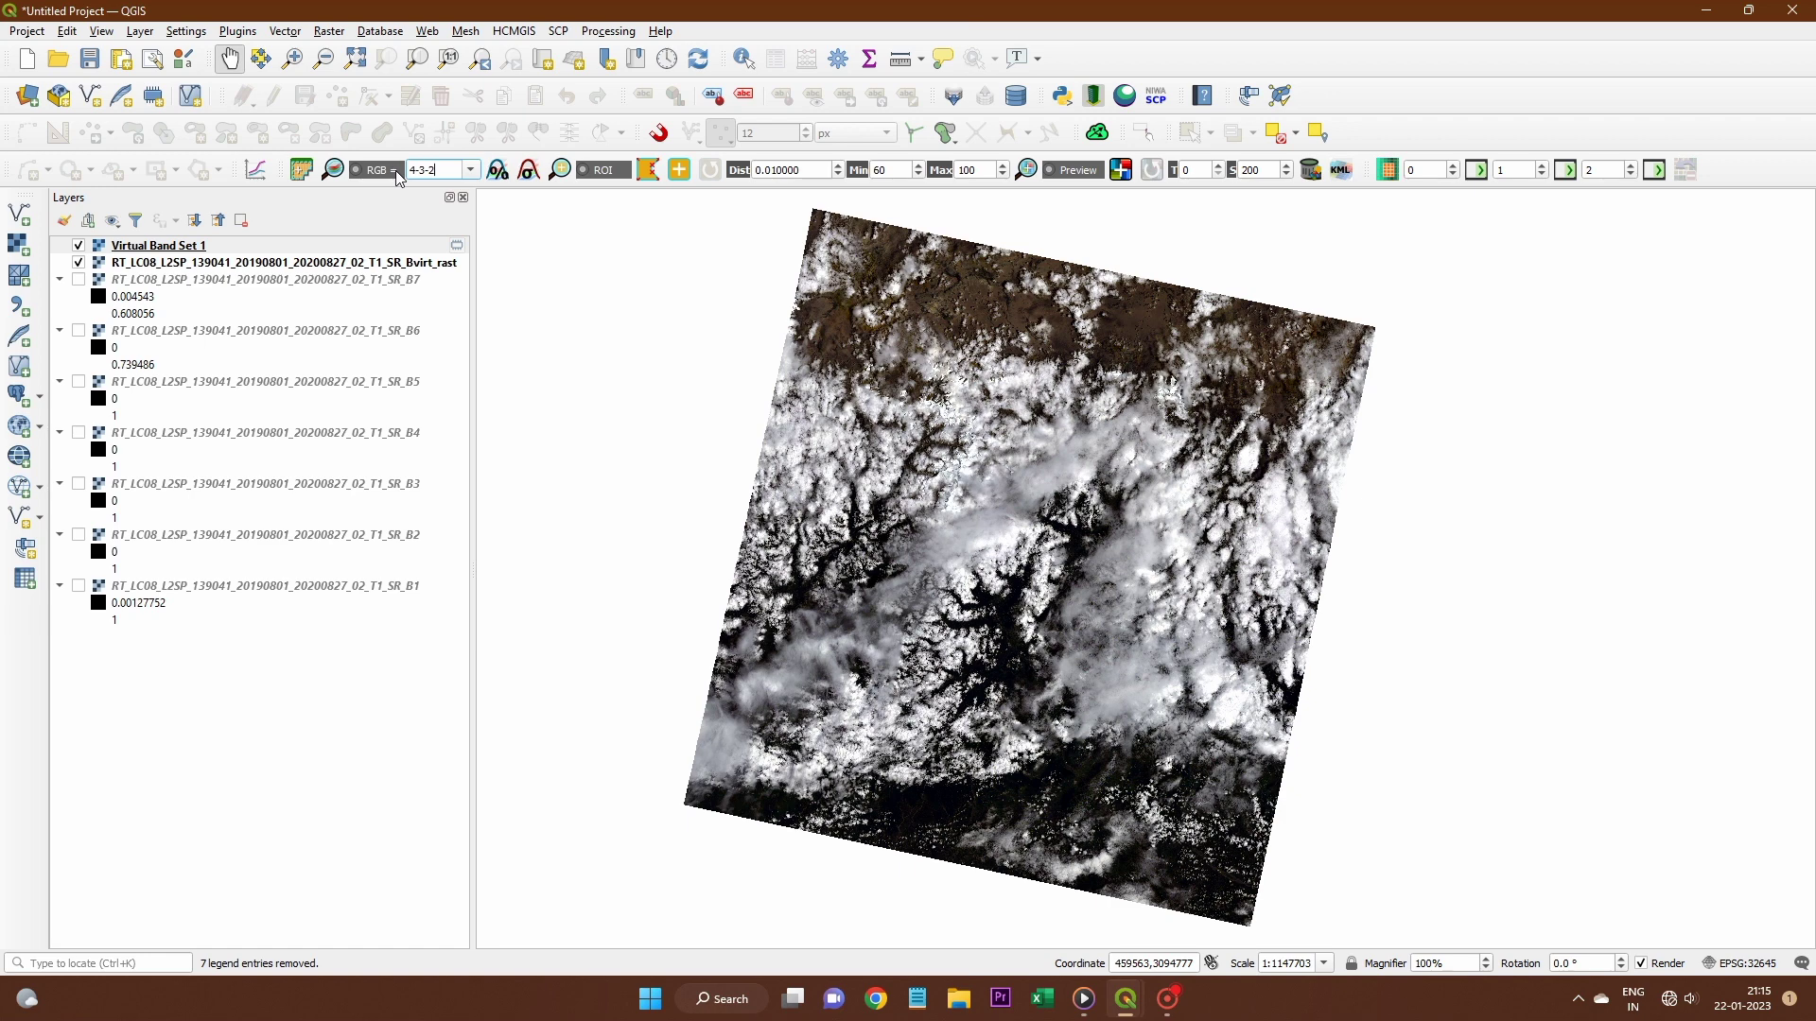
Replace the RGB color composite of the band set with 5-4-3
type("5-4")
key("BackSpace")
key("BackSpace")
key("BackSpace")
key("BackSpace")
key("BackSpace")
key("BackSpace")
key("BackSpace")
key("BackSpace")
type("5-4-3")
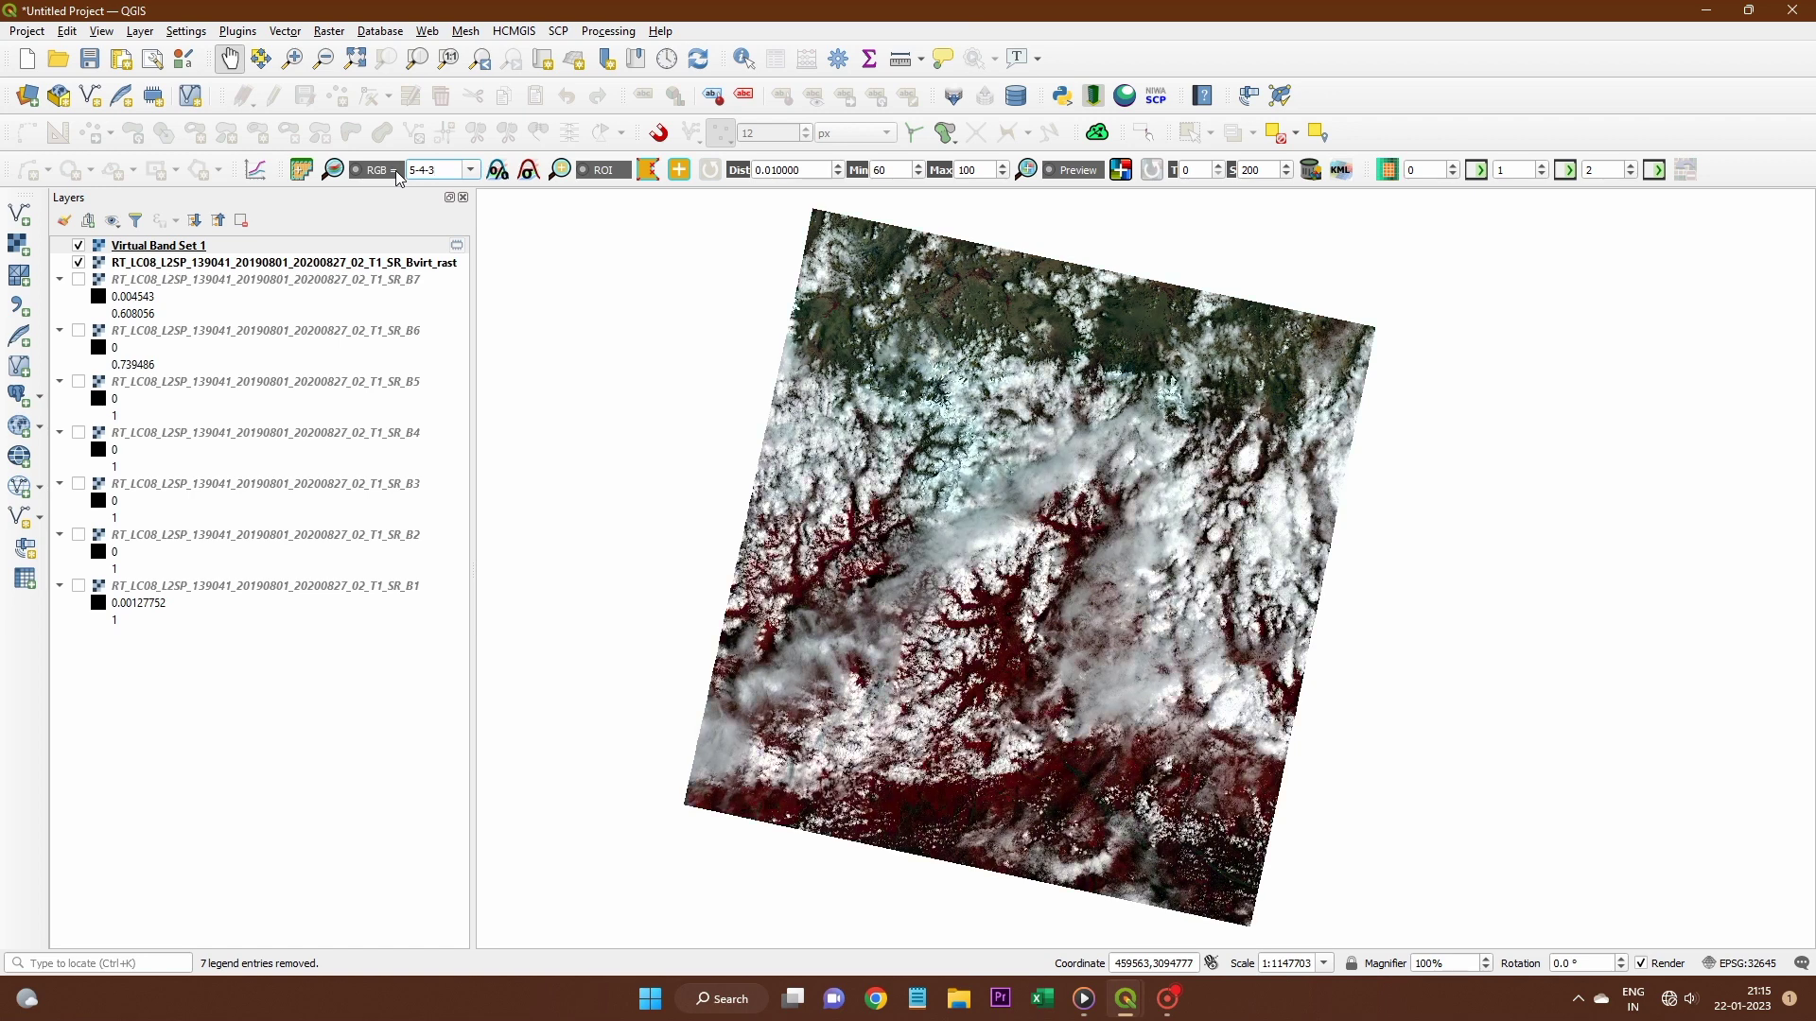